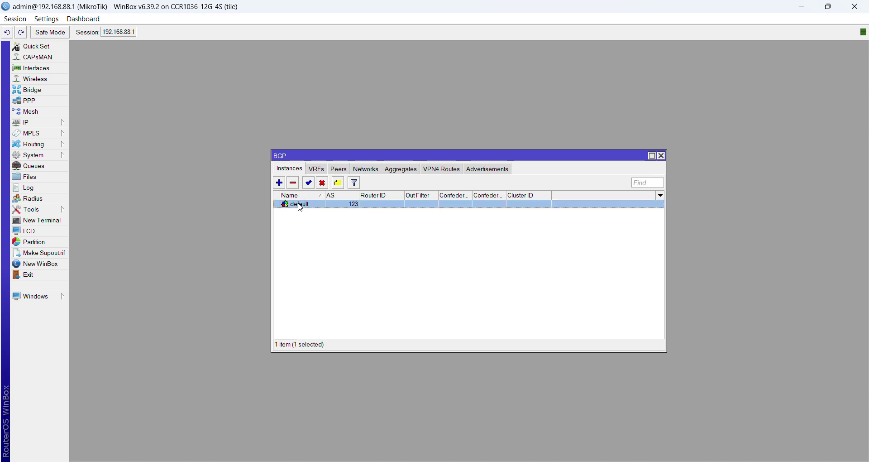
# Set the AS number of the default BGP instance to 23888 and save the instance
pyautogui.doubleClick(301, 206)
pyautogui.click(454, 166)
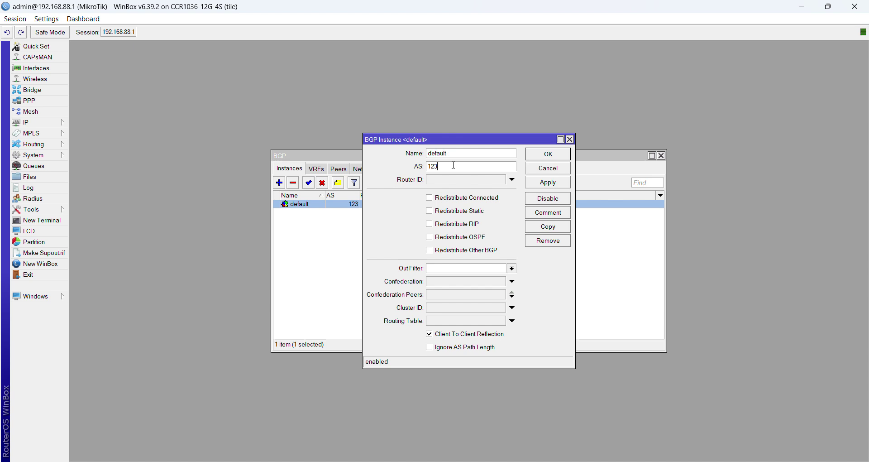
pyautogui.press('BackSpace')
pyautogui.press('BackSpace')
pyautogui.press('BackSpace')
pyautogui.write('23888')
pyautogui.click(560, 183)
pyautogui.click(554, 161)
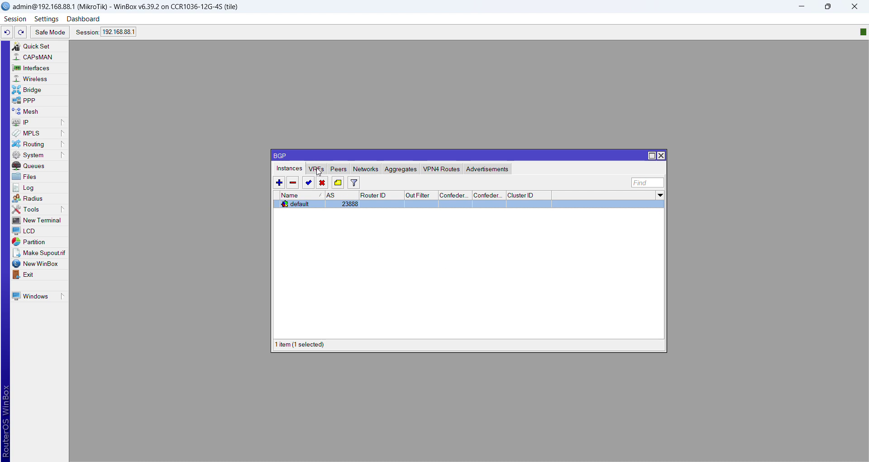
# Start a new BGP peer on the default instance with remote address 175.107.33.253
pyautogui.click(319, 169)
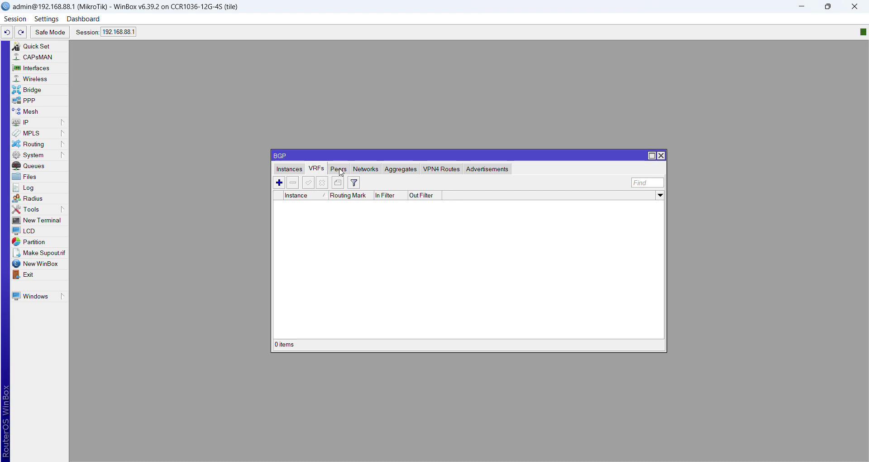
pyautogui.click(341, 173)
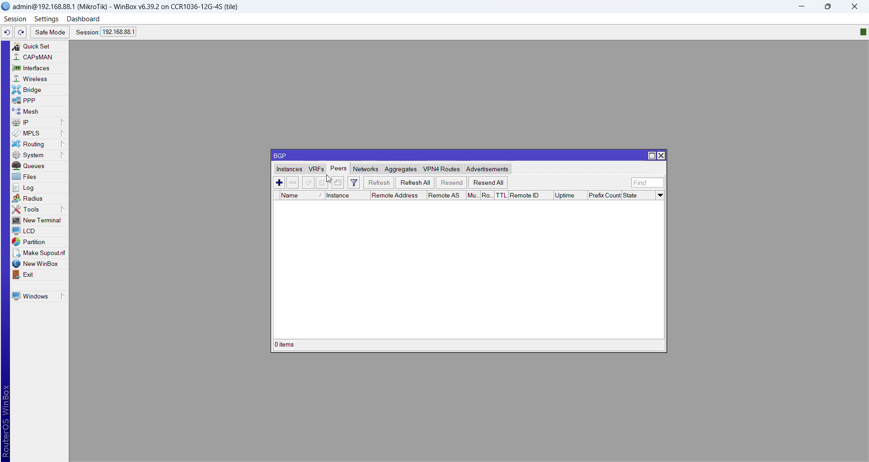
pyautogui.click(279, 183)
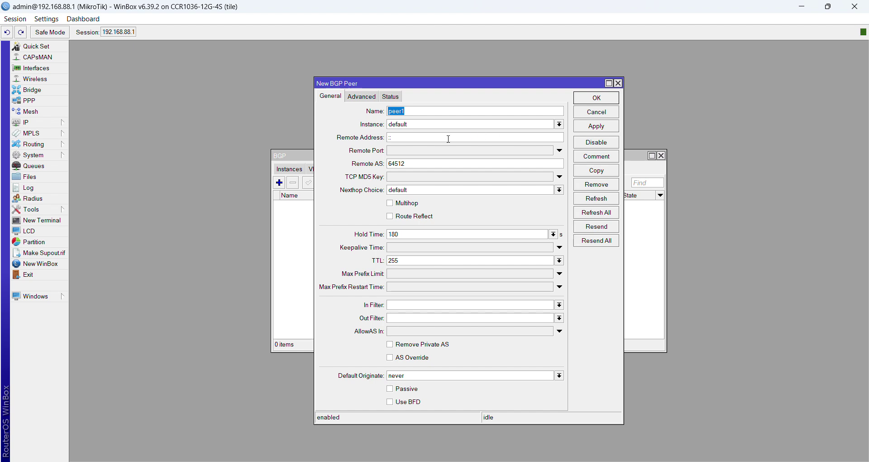
pyautogui.click(421, 138)
pyautogui.write('175.107.33.253')
# Set the new peer's remote AS to 23888 and save the peer
pyautogui.click(418, 160)
pyautogui.press('BackSpace')
pyautogui.press('BackSpace')
pyautogui.press('BackSpace')
pyautogui.press('BackSpace')
pyautogui.press('BackSpace')
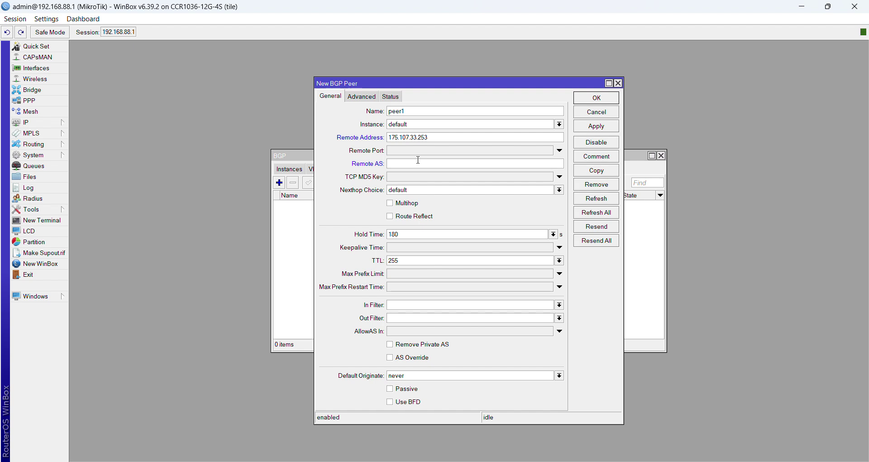
pyautogui.write('23888')
pyautogui.click(389, 98)
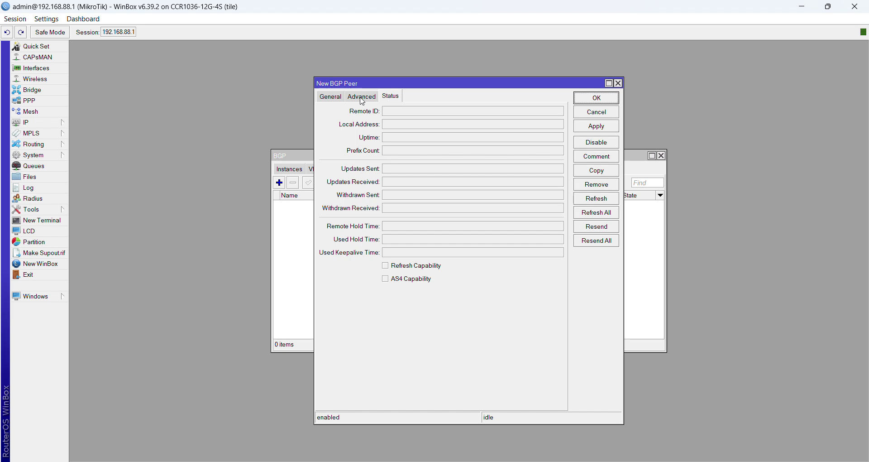
pyautogui.click(372, 101)
pyautogui.click(330, 100)
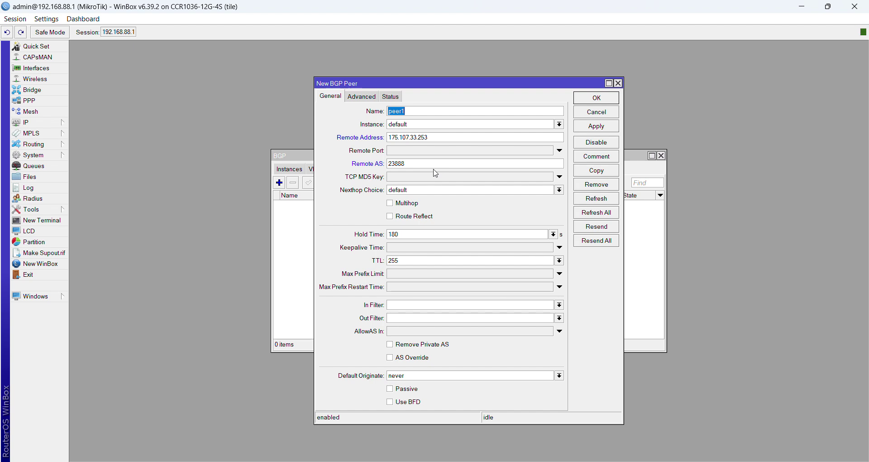
pyautogui.click(600, 101)
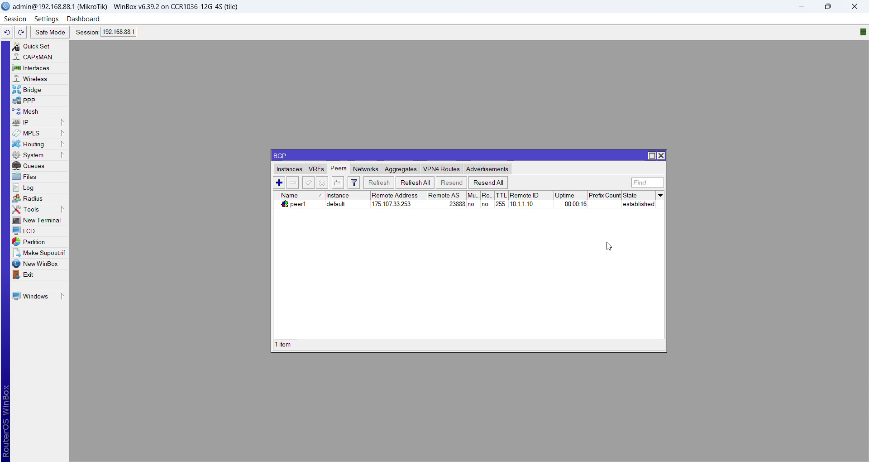
# Add a second BGP peer with remote address 202.83.160.209 and remote AS 23888
pyautogui.click(280, 183)
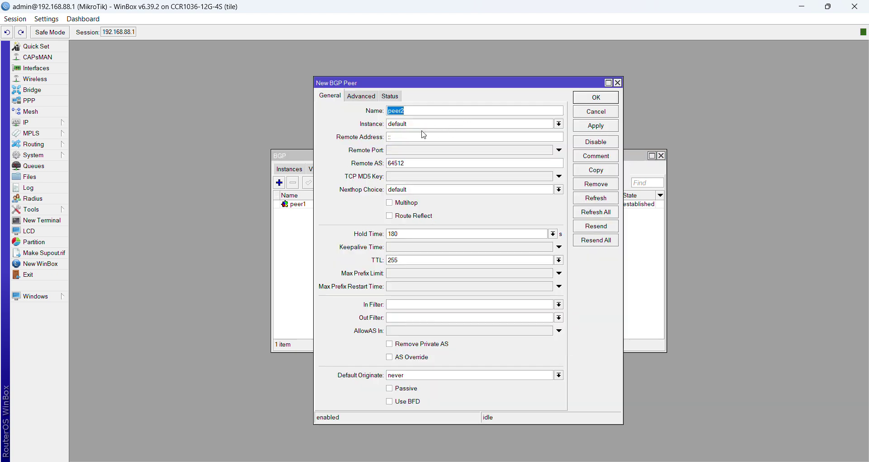
pyautogui.click(411, 163)
pyautogui.press('BackSpace')
pyautogui.press('BackSpace')
pyautogui.press('BackSpace')
pyautogui.press('BackSpace')
pyautogui.press('BackSpace')
pyautogui.write('23888')
pyautogui.press('BackSpace')
pyautogui.press('BackSpace')
pyautogui.write('202.83.160.20')
pyautogui.click(597, 127)
pyautogui.click(596, 99)
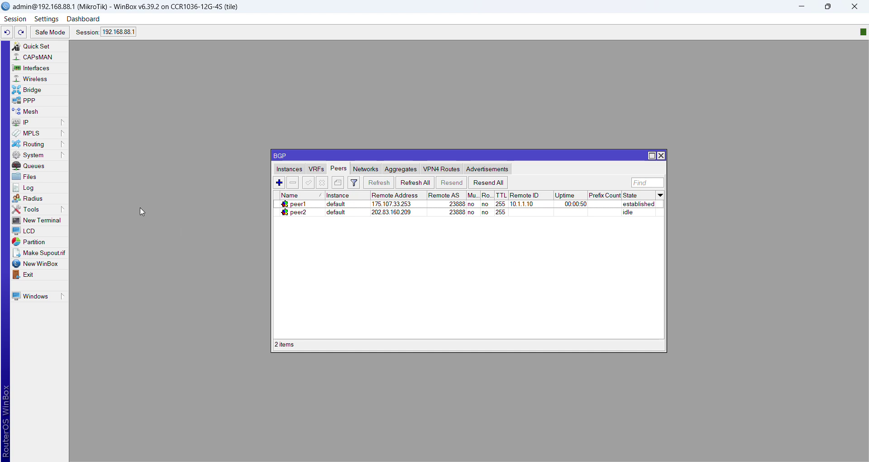
pyautogui.click(34, 224)
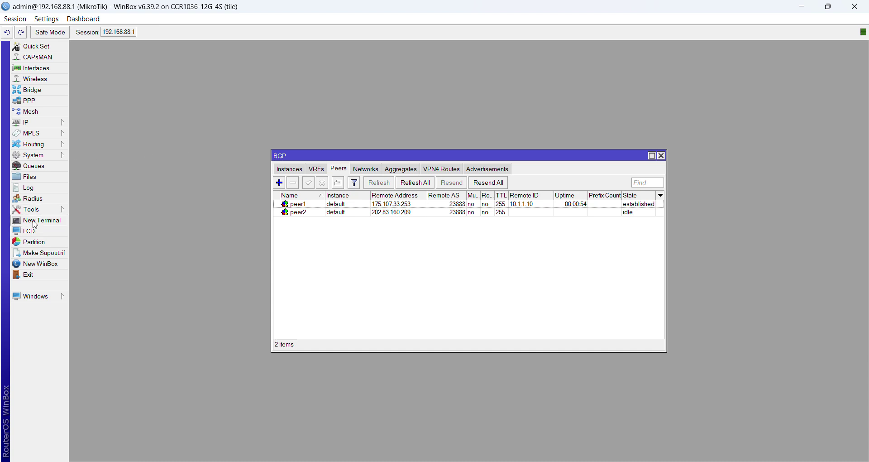
pyautogui.press('Return')
pyautogui.press('Return')
pyautogui.press('Return')
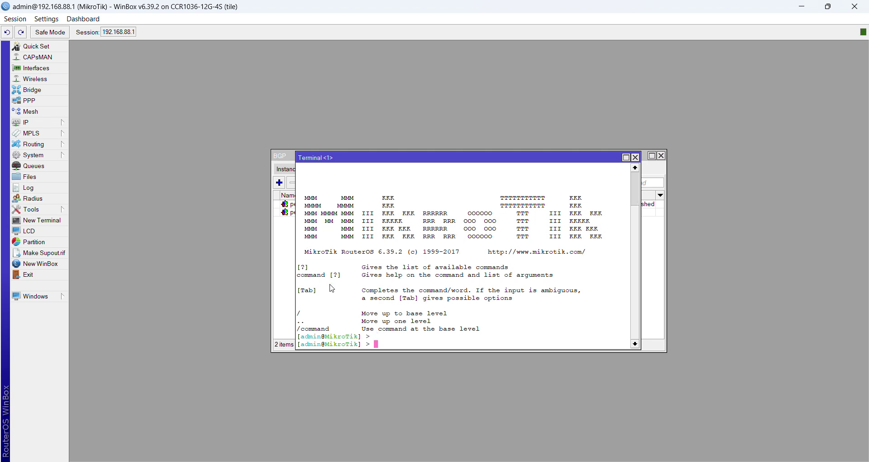
pyautogui.write('ping ')
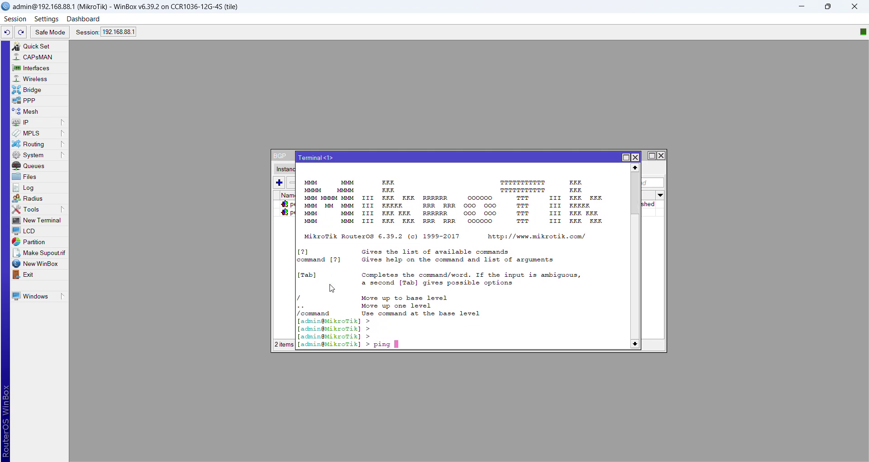
pyautogui.write('202.83.160.209')
pyautogui.press('Return')
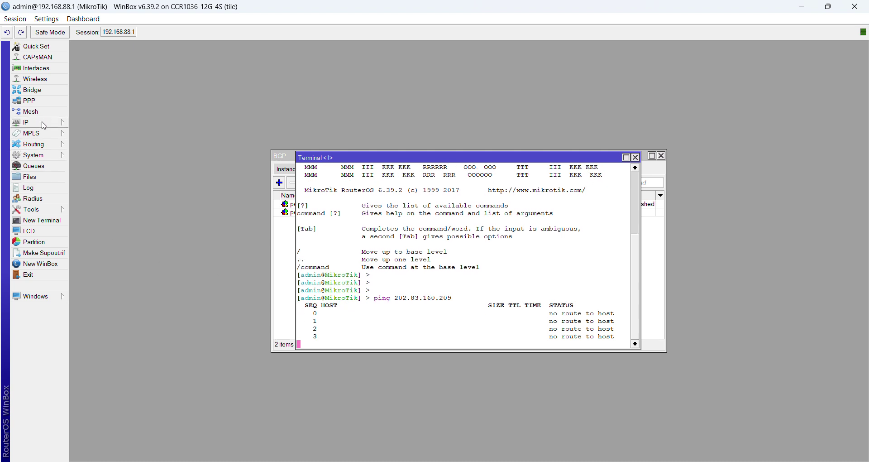
# Add a static IP route to 202.83.160.209 through gateway 175.107.33.253
pyautogui.click(43, 126)
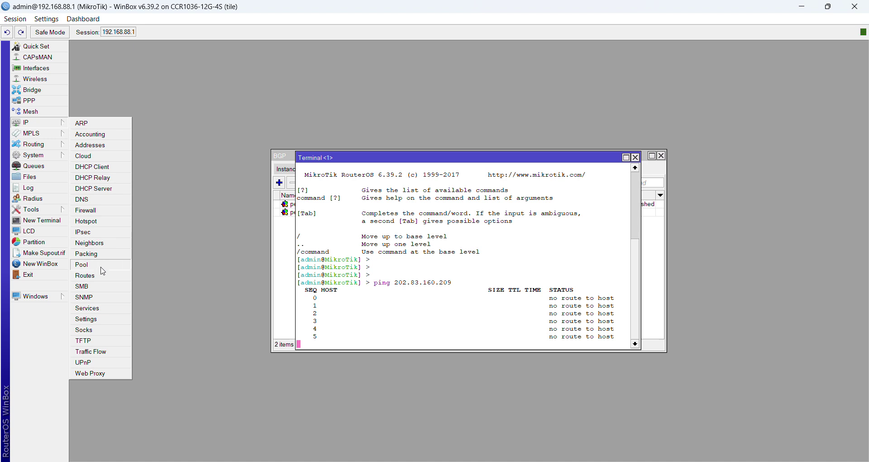
pyautogui.click(101, 275)
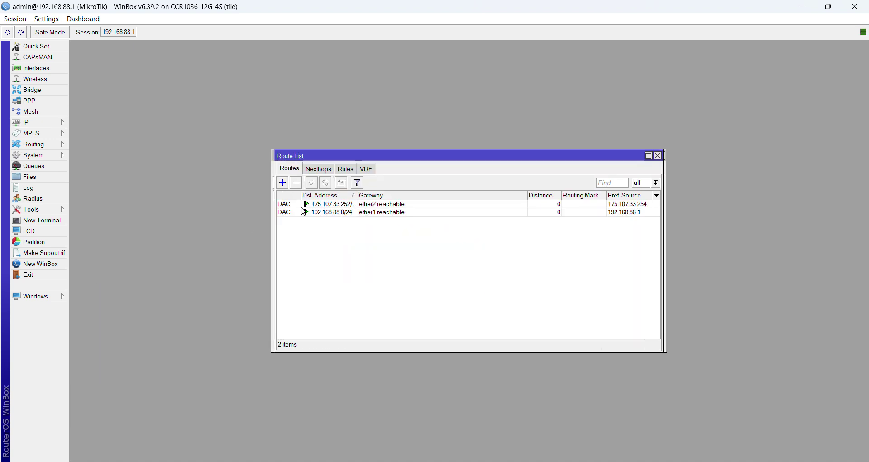
pyautogui.click(282, 182)
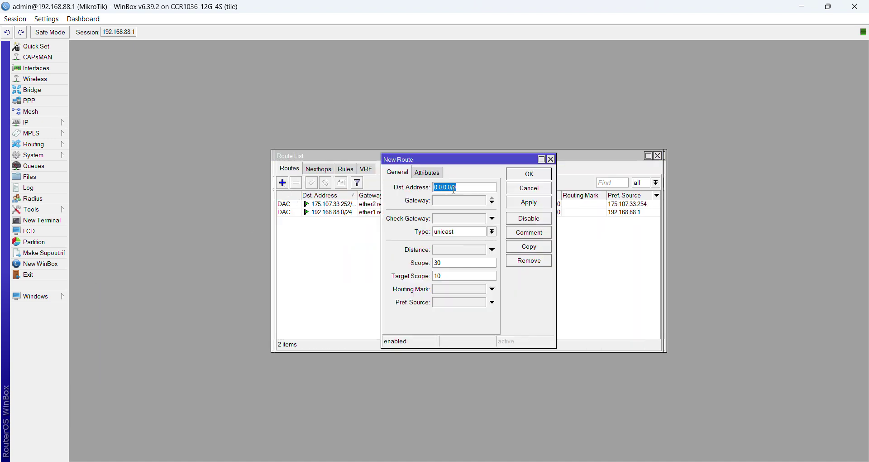
pyautogui.write('202.83.160.209')
pyautogui.click(461, 204)
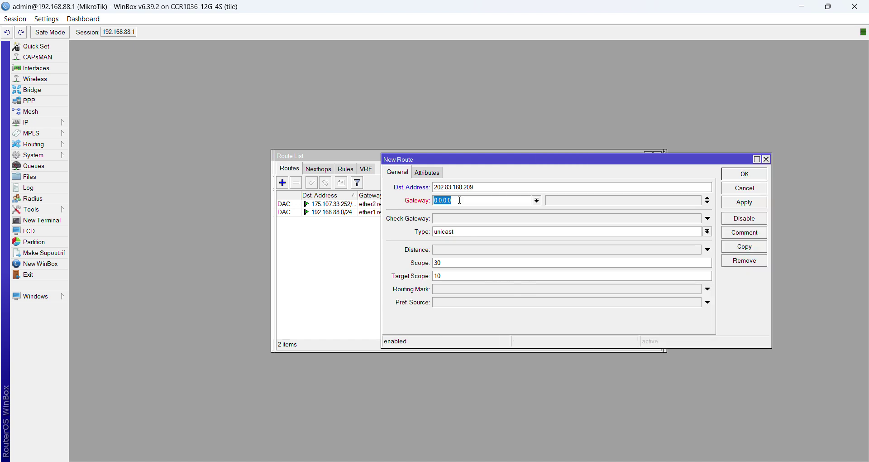
pyautogui.write('175.107.33.253')
pyautogui.click(743, 203)
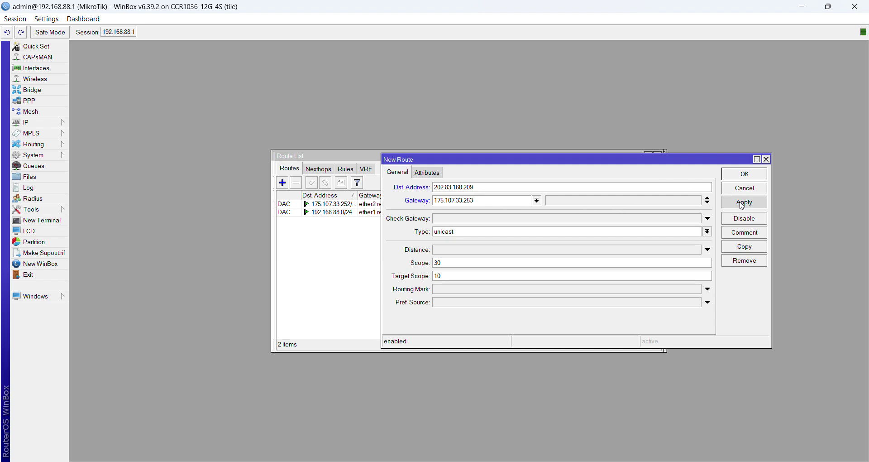
pyautogui.click(753, 177)
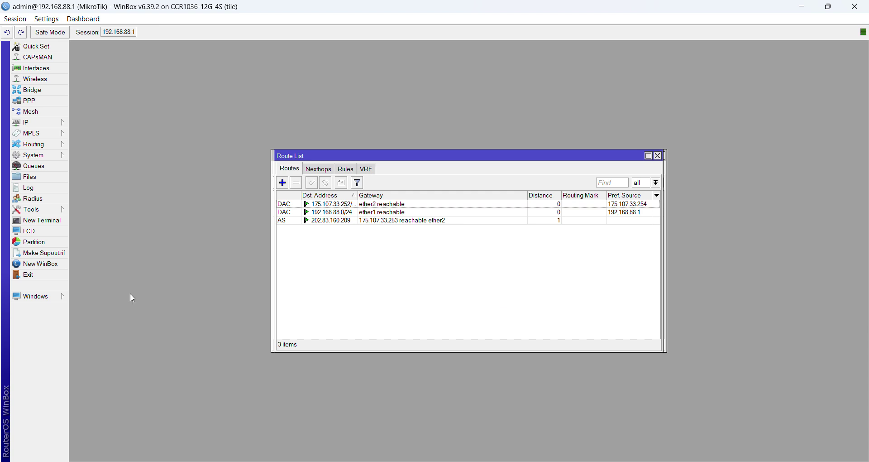
# Test the new static route by pinging 202.83.160.209 from another terminal
pyautogui.click(40, 221)
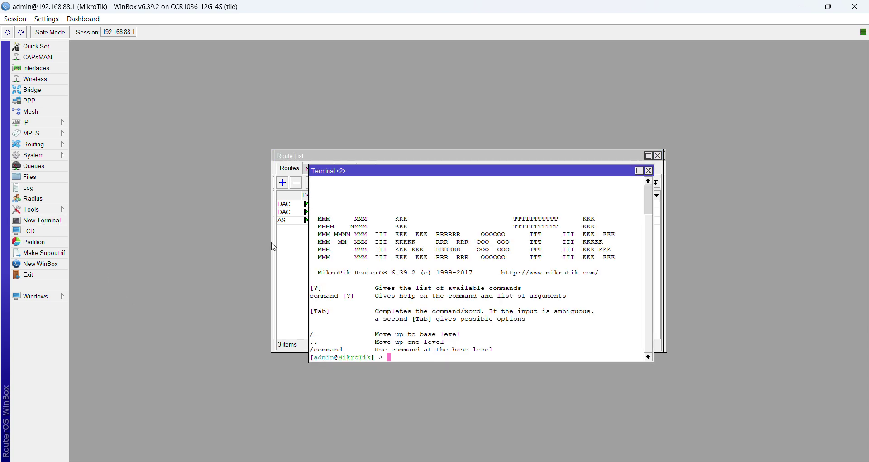
pyautogui.write('ping 202.83.160.209')
pyautogui.press('Return')
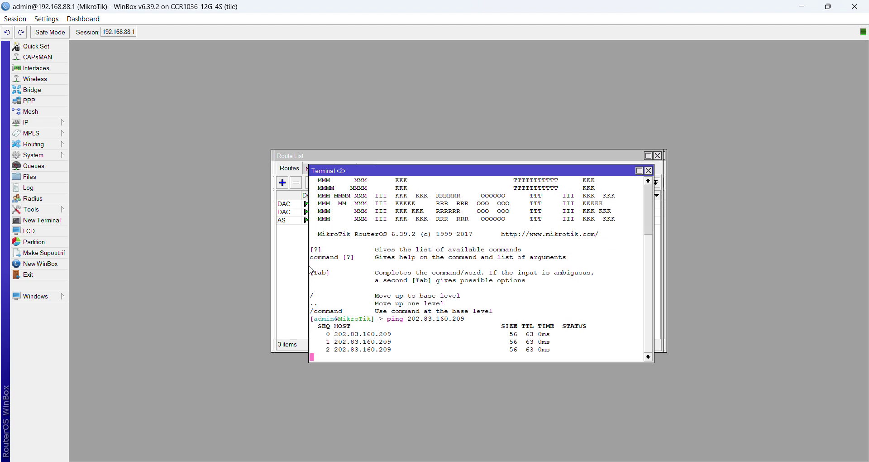
# Reopen the BGP peer list to check both peers' state, and review the connectivity diagram image
pyautogui.click(46, 126)
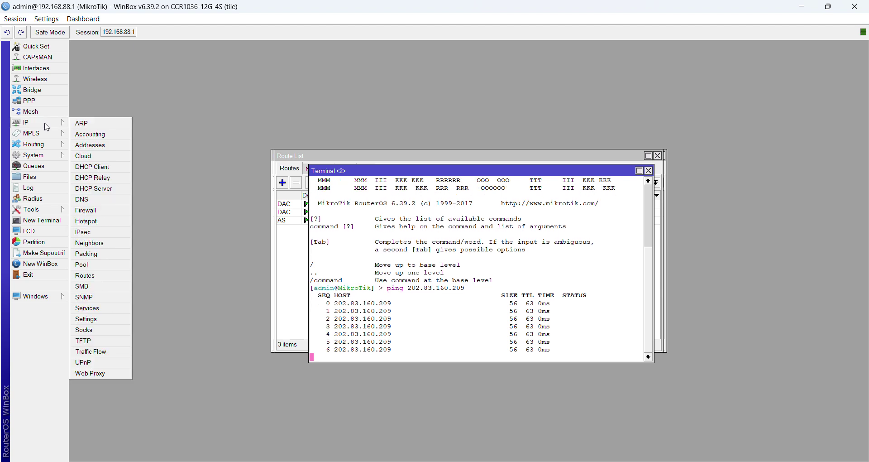
pyautogui.moveTo(45, 145)
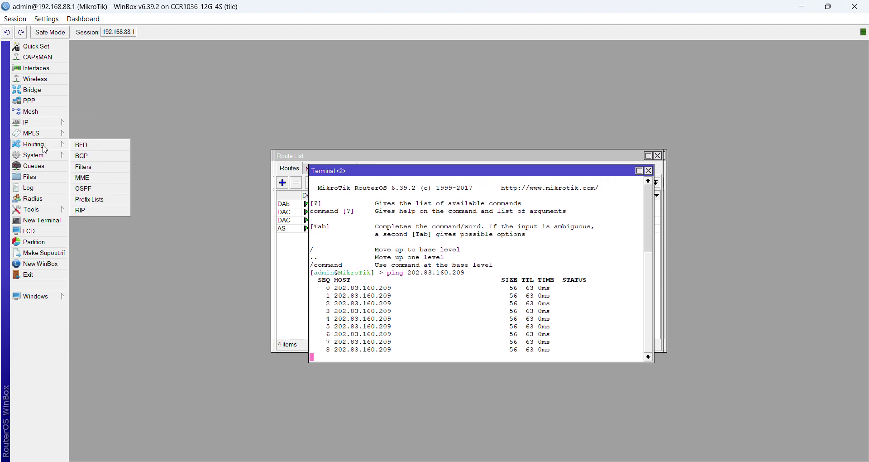
pyautogui.click(82, 158)
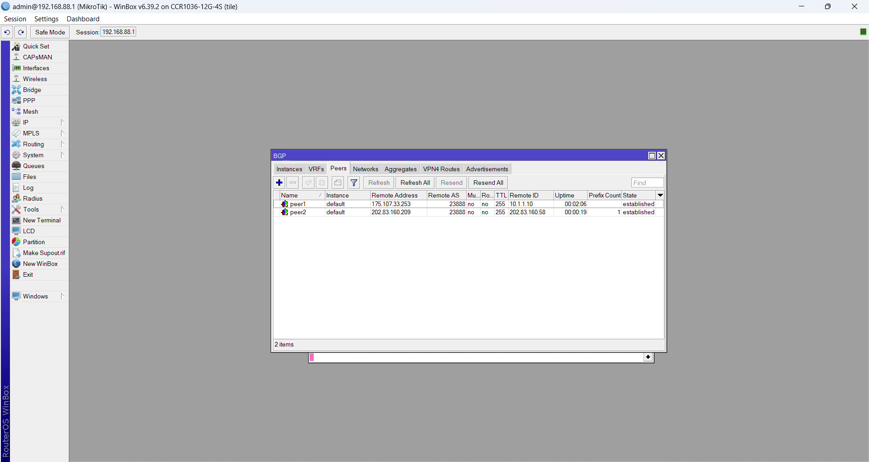
pyautogui.click(611, 461)
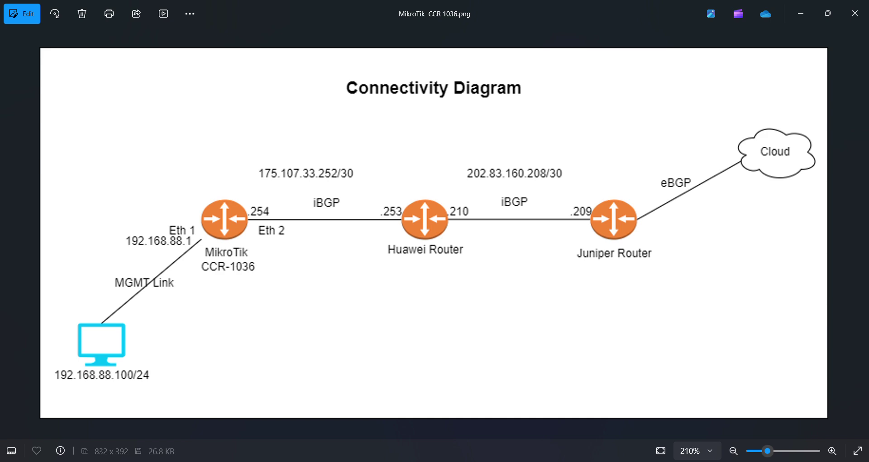
pyautogui.hotkey('alt', 'F4')
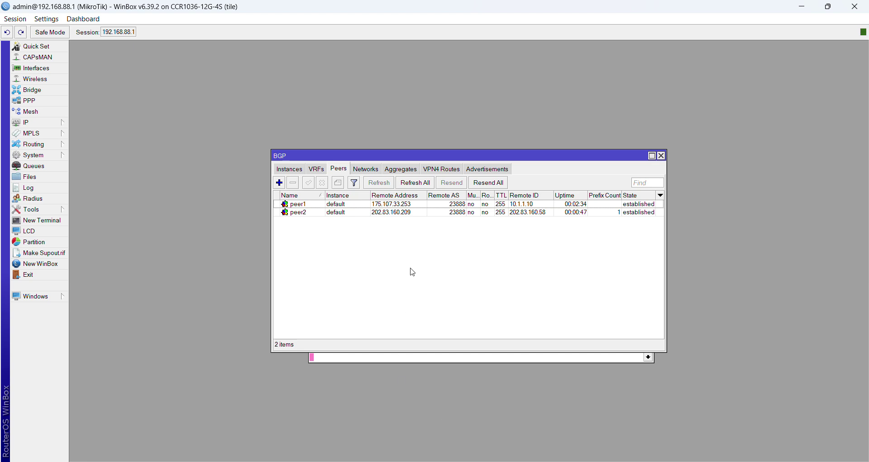
# Add 175.107.11.0/24 as a BGP network with synchronization left enabled
pyautogui.click(372, 171)
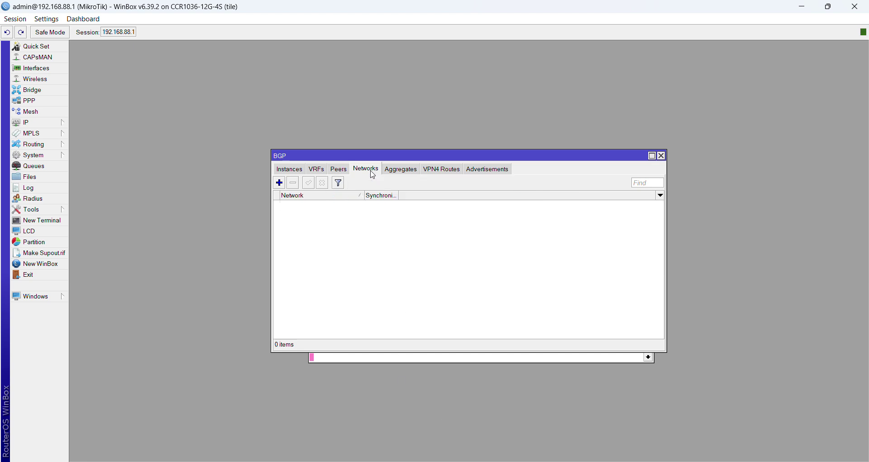
pyautogui.click(279, 183)
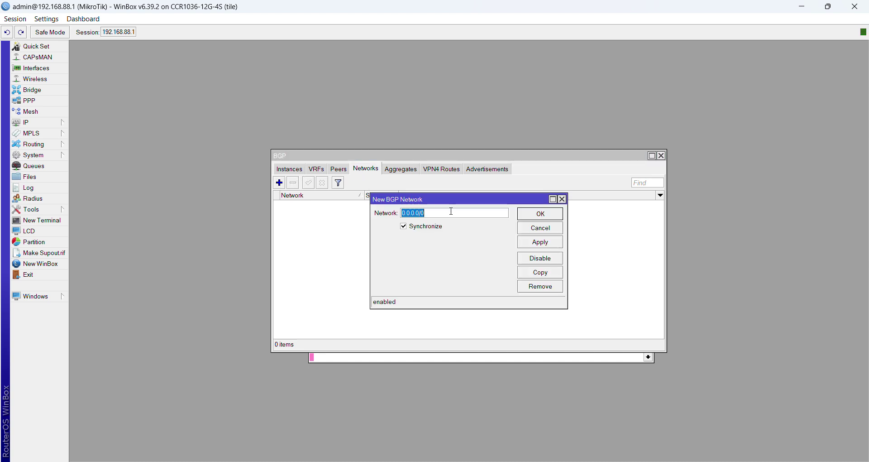
pyautogui.write('175.107.11.0/24')
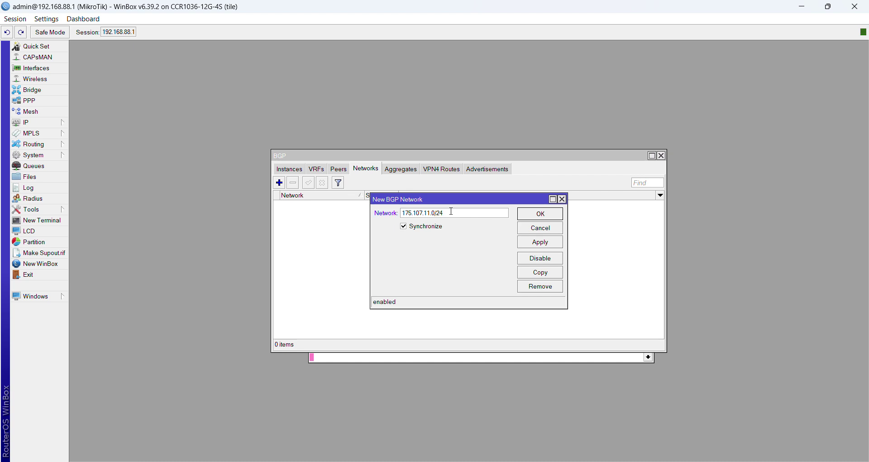
pyautogui.click(539, 214)
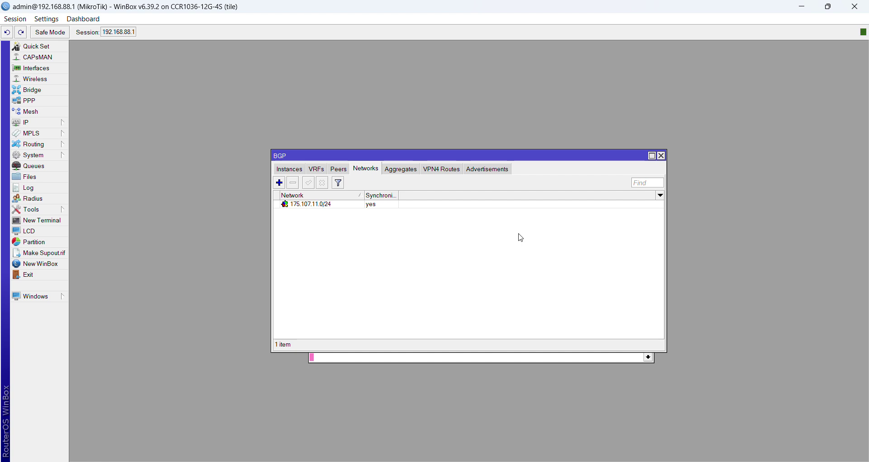
# Check the BGP aggregates and advertisements, and return to the list of BGP networks
pyautogui.click(400, 171)
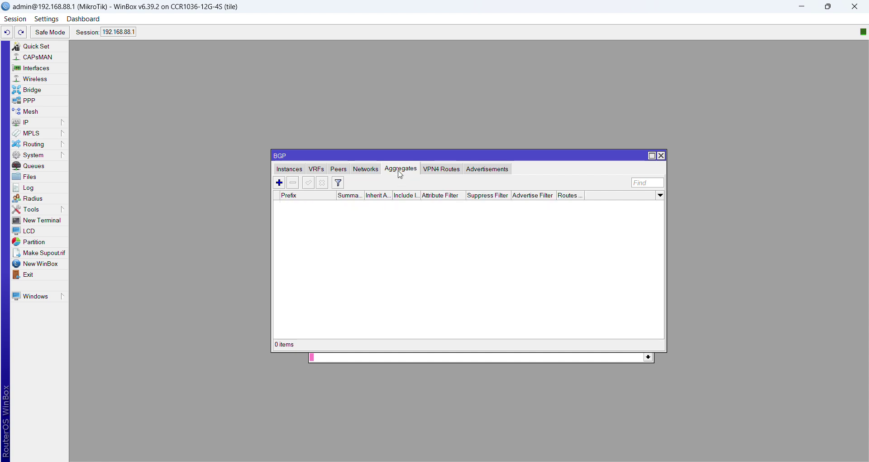
pyautogui.click(493, 174)
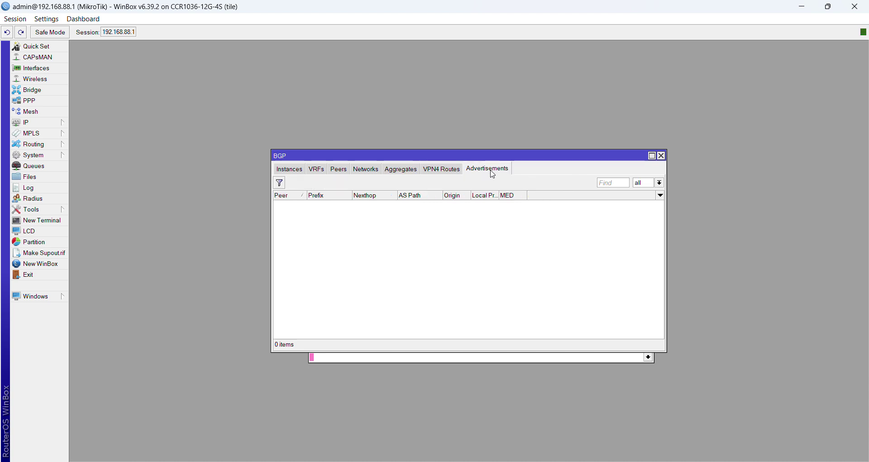
pyautogui.click(368, 173)
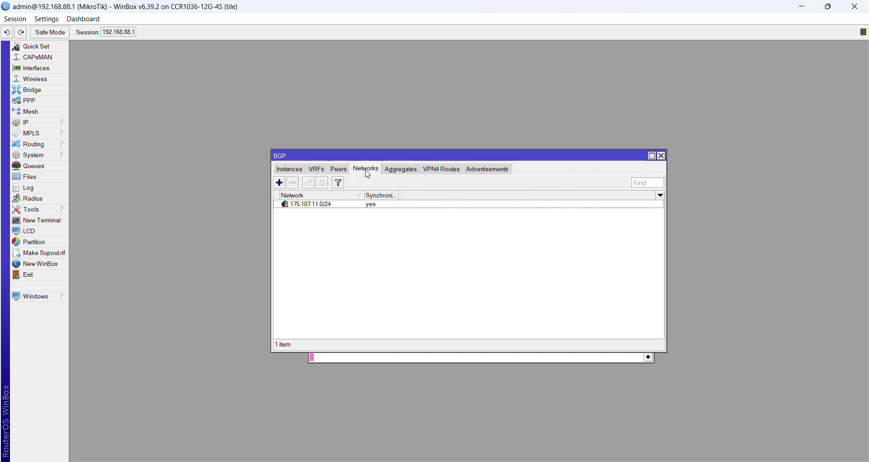
# Look through the BGP advertisements and aggregates again, ending on the configured networks
pyautogui.click(483, 171)
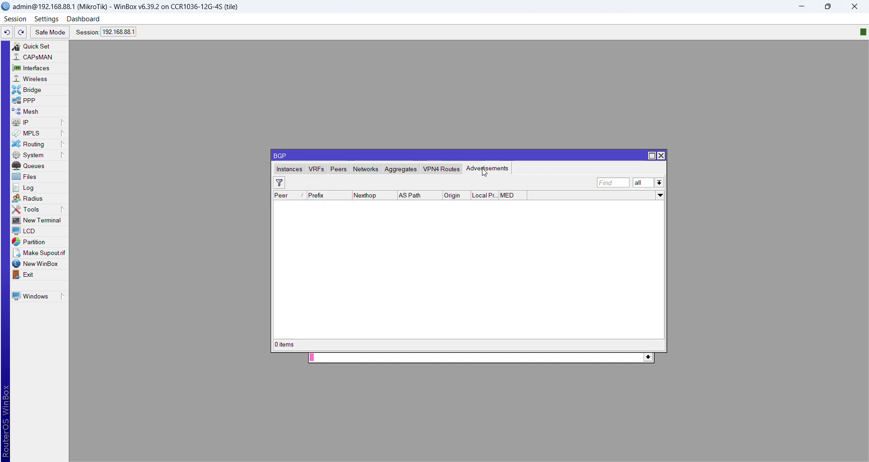
pyautogui.click(407, 174)
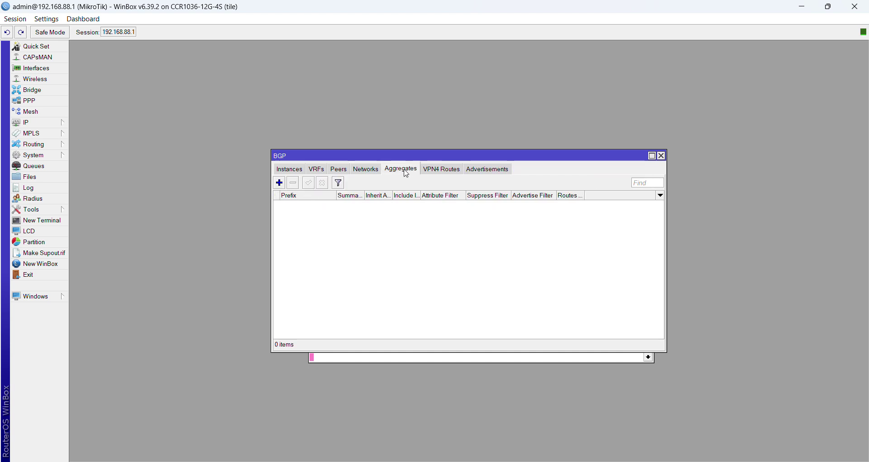
pyautogui.click(368, 173)
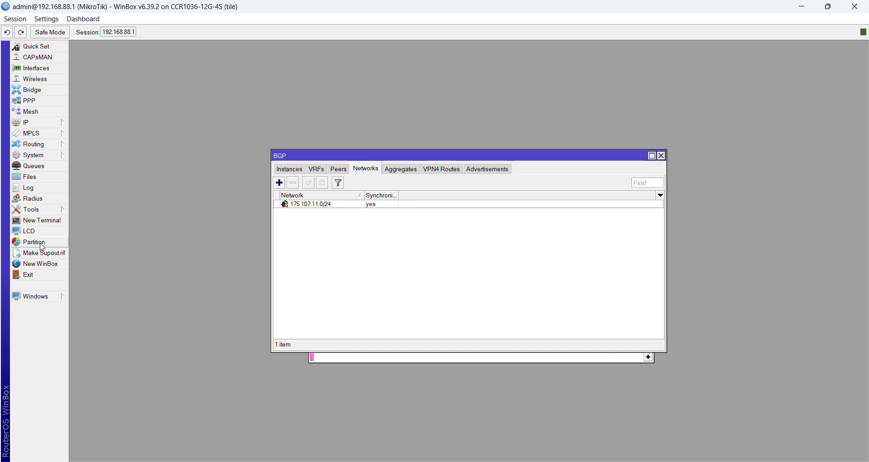
# Start a new static route in the IP route list with destination address 175.107.11.0
pyautogui.click(51, 127)
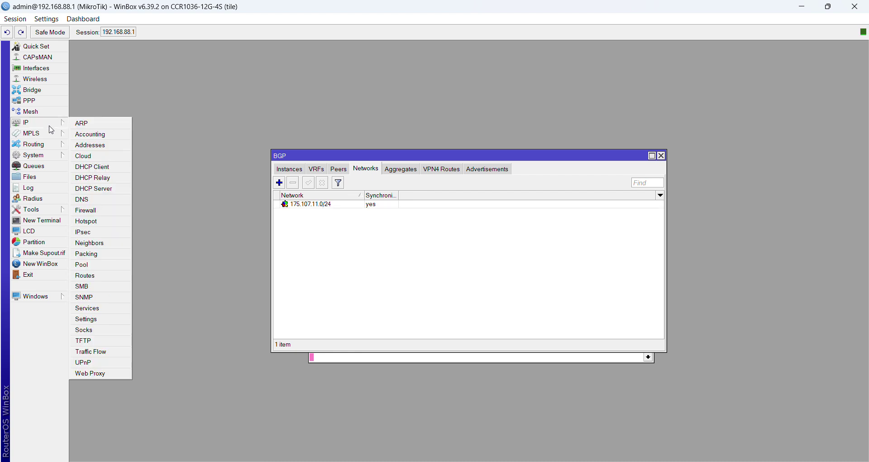
pyautogui.click(96, 276)
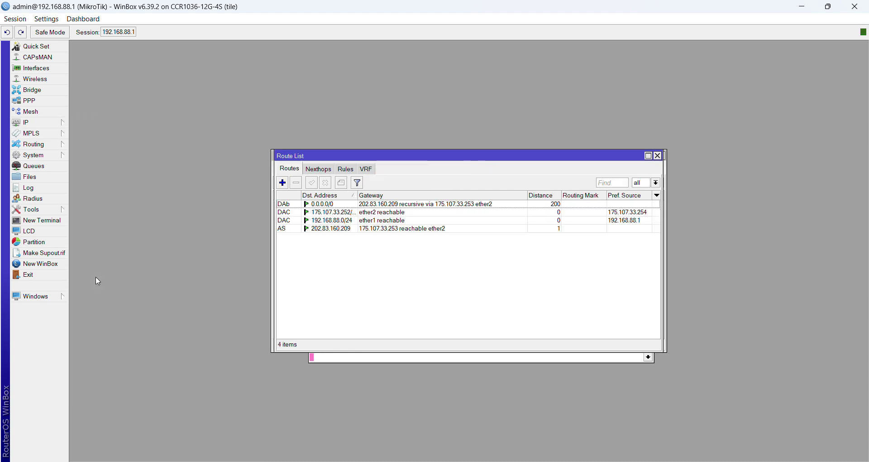
pyautogui.click(283, 182)
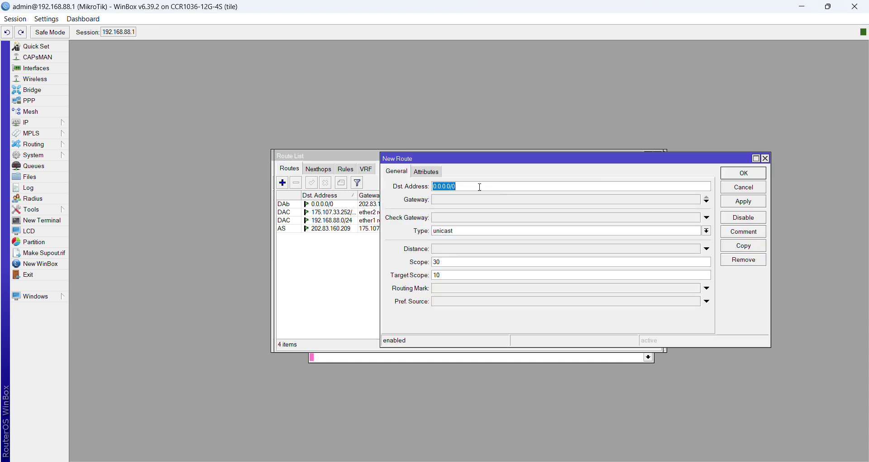
pyautogui.write('175.107.11.0')
pyautogui.click(706, 219)
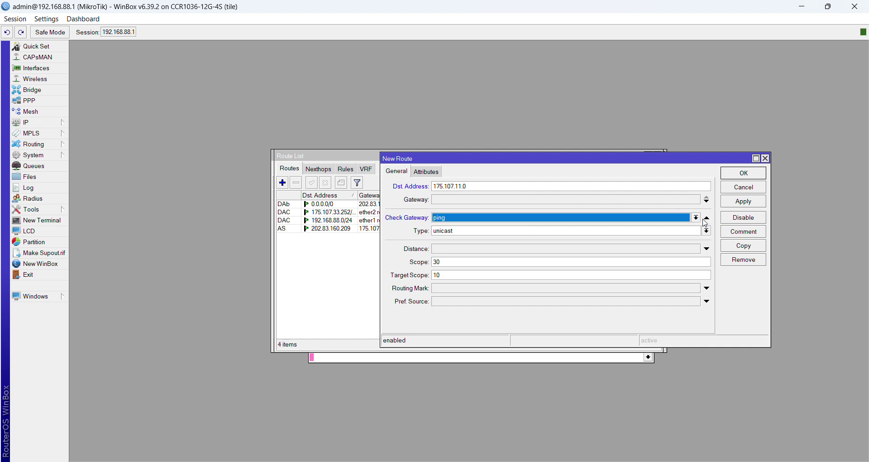
pyautogui.click(706, 219)
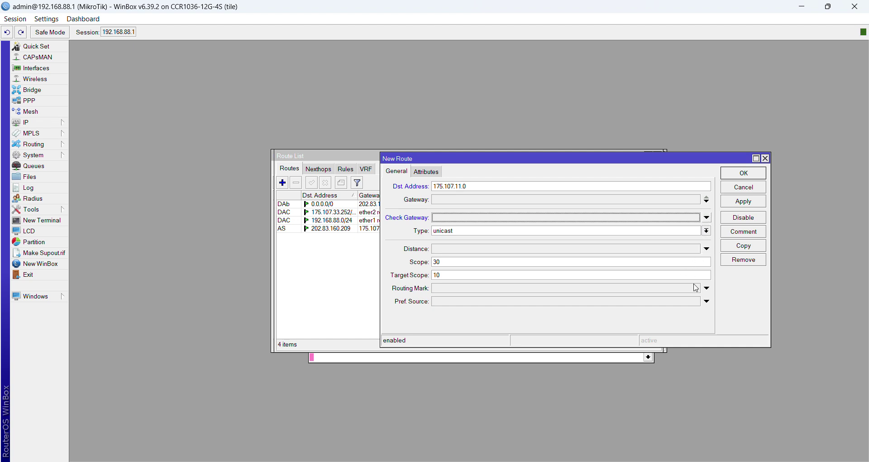
pyautogui.click(707, 288)
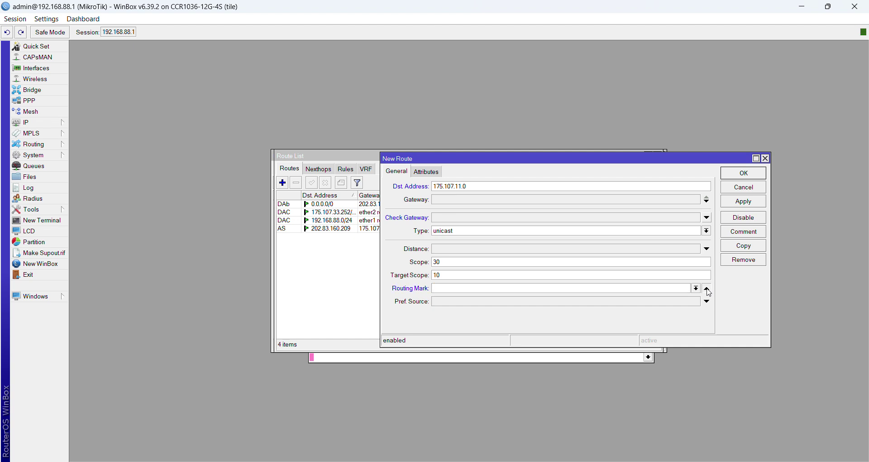
pyautogui.click(708, 291)
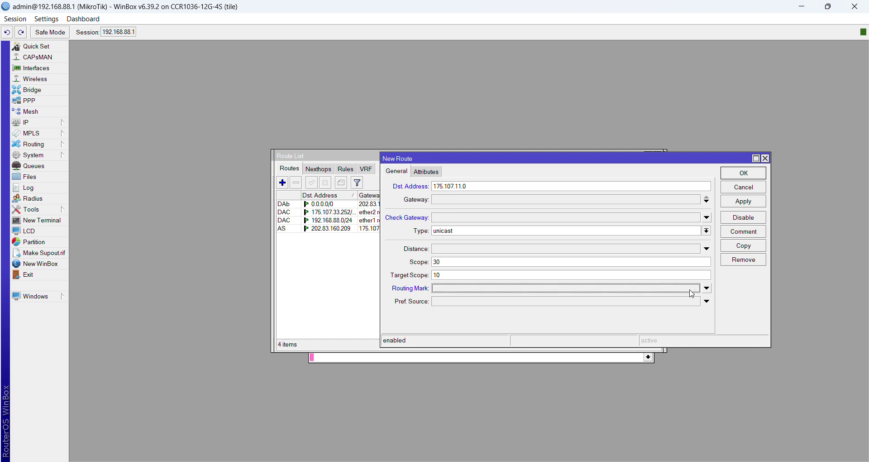
pyautogui.click(691, 291)
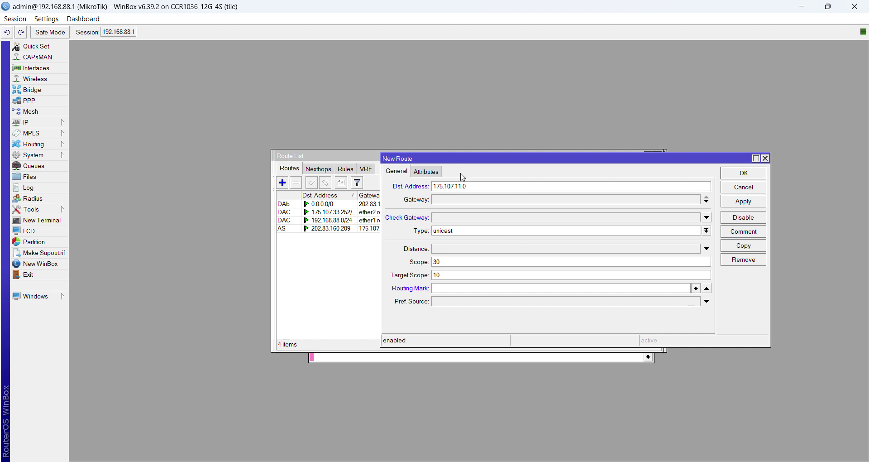
pyautogui.click(451, 219)
pyautogui.click(452, 220)
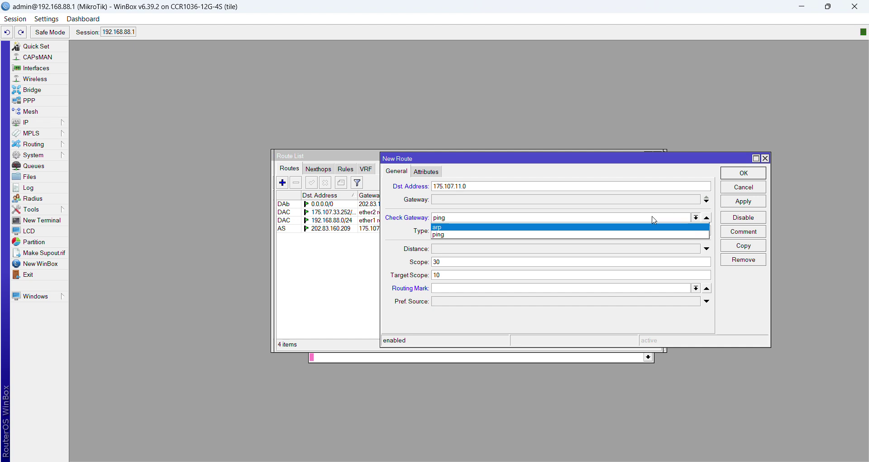
pyautogui.click(431, 176)
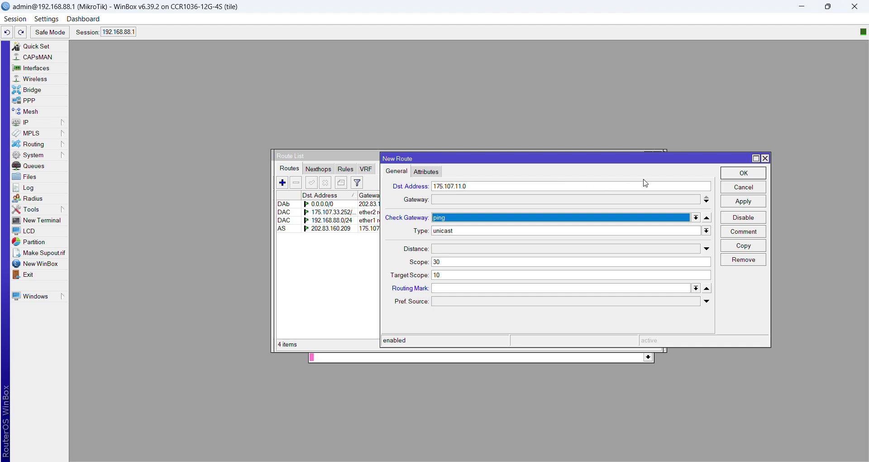
pyautogui.click(697, 288)
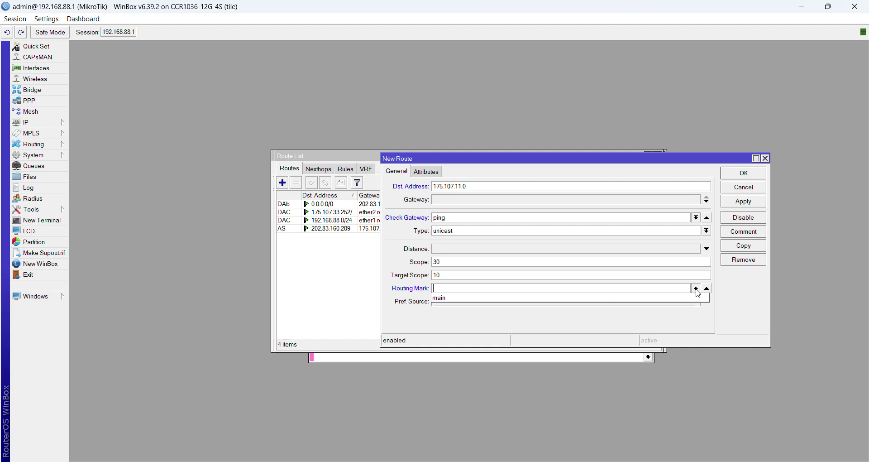
pyautogui.click(697, 289)
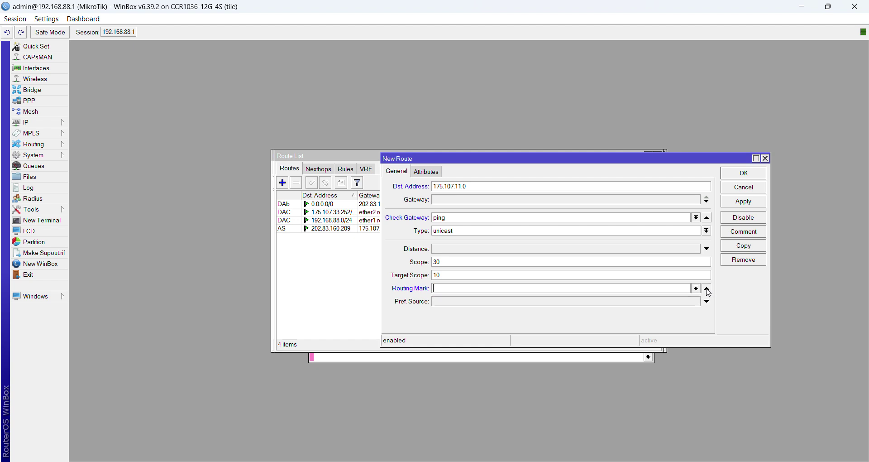
pyautogui.click(708, 289)
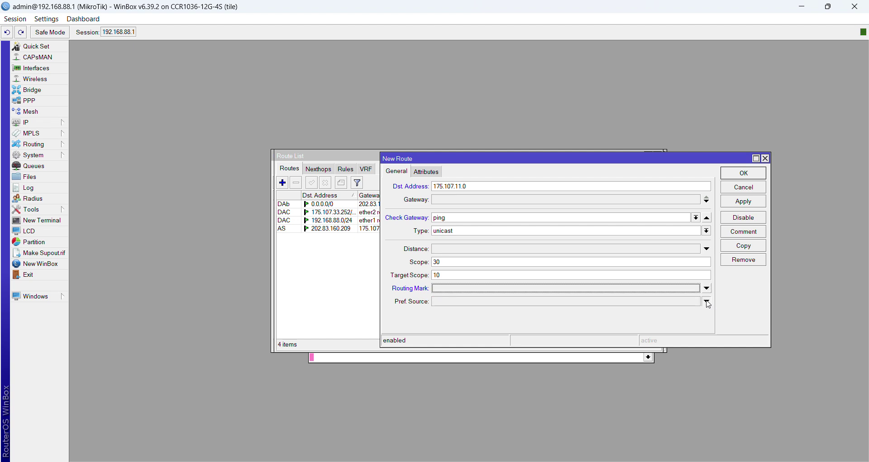
# Enable the new route's preferred source with the address 0.0.0.0
pyautogui.click(707, 302)
pyautogui.click(707, 302)
pyautogui.click(706, 301)
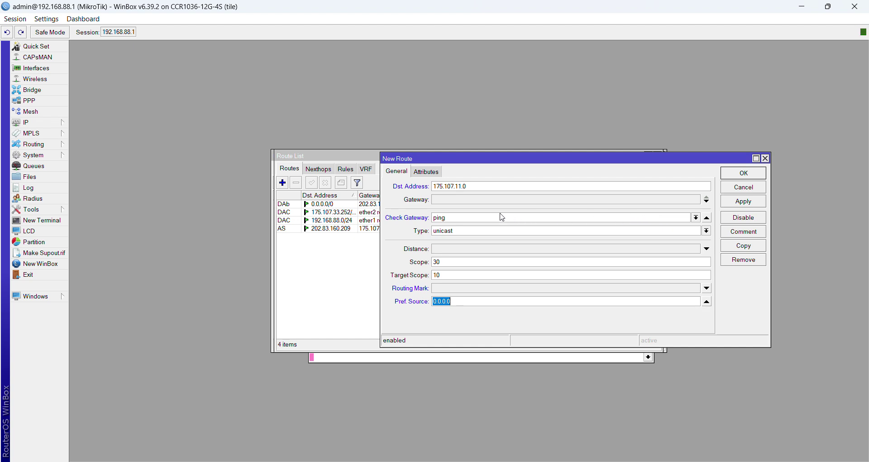
pyautogui.click(707, 201)
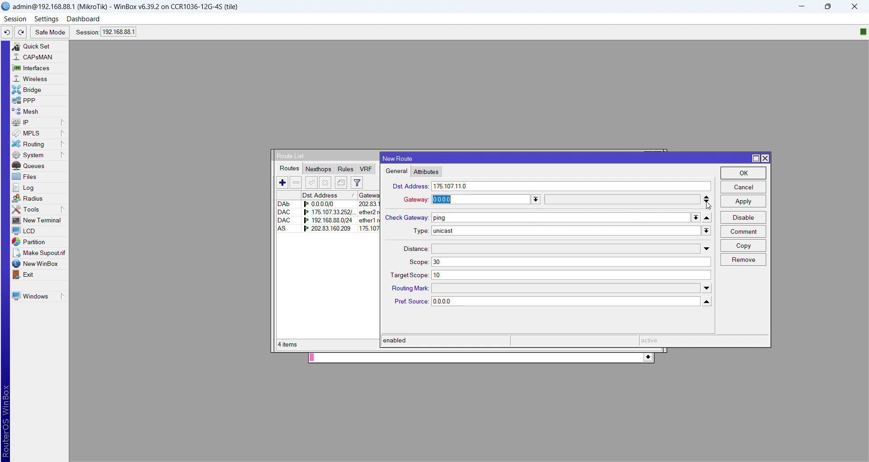
pyautogui.click(536, 200)
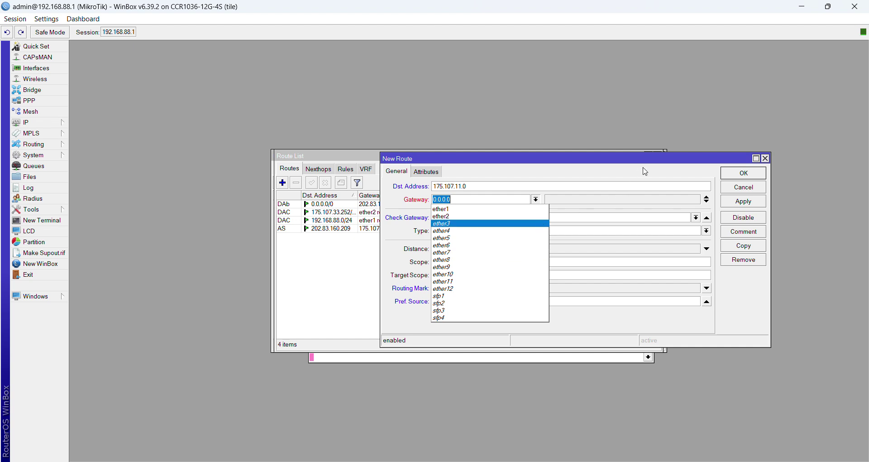
pyautogui.click(636, 199)
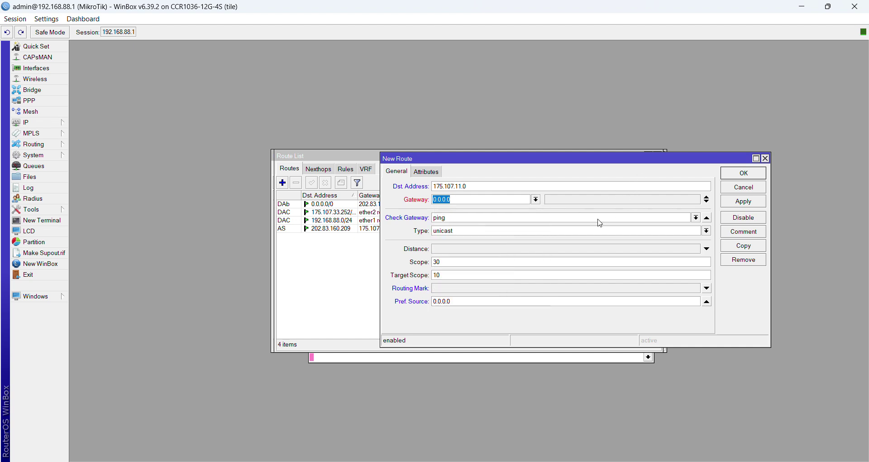
pyautogui.click(707, 218)
pyautogui.click(708, 219)
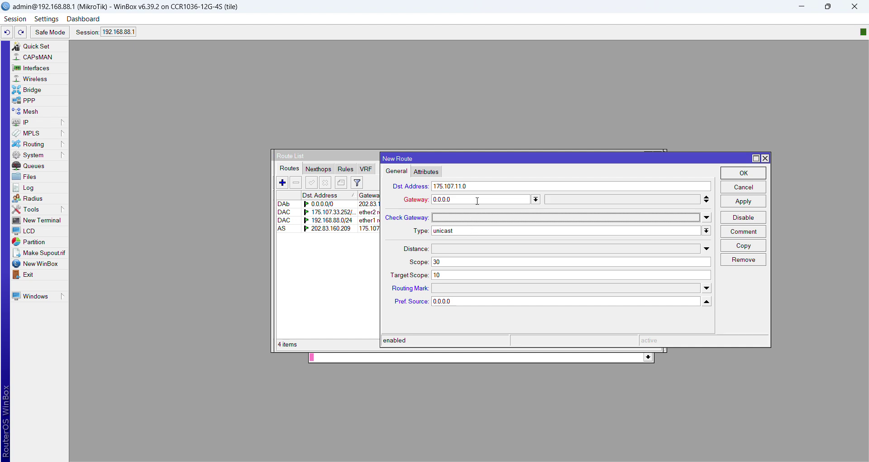
# Set the route's destination to 175.107.11.0/24, clear its gateway, and try to save the route
pyautogui.click(475, 187)
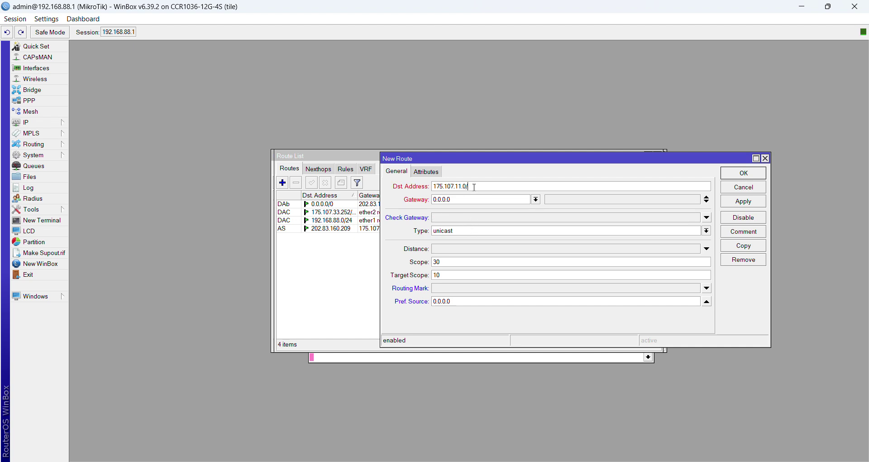
pyautogui.write('/24')
pyautogui.press('BackSpace')
pyautogui.press('BackSpace')
pyautogui.press('BackSpace')
pyautogui.press('BackSpace')
pyautogui.press('BackSpace')
pyautogui.press('BackSpace')
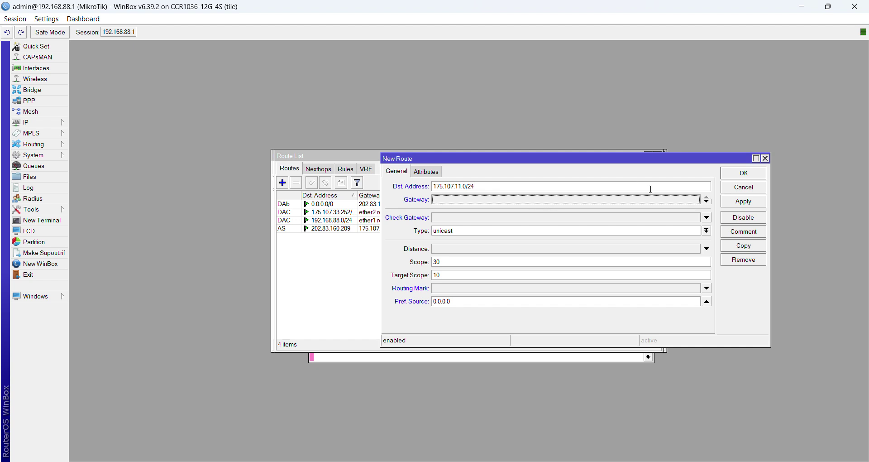
pyautogui.click(740, 178)
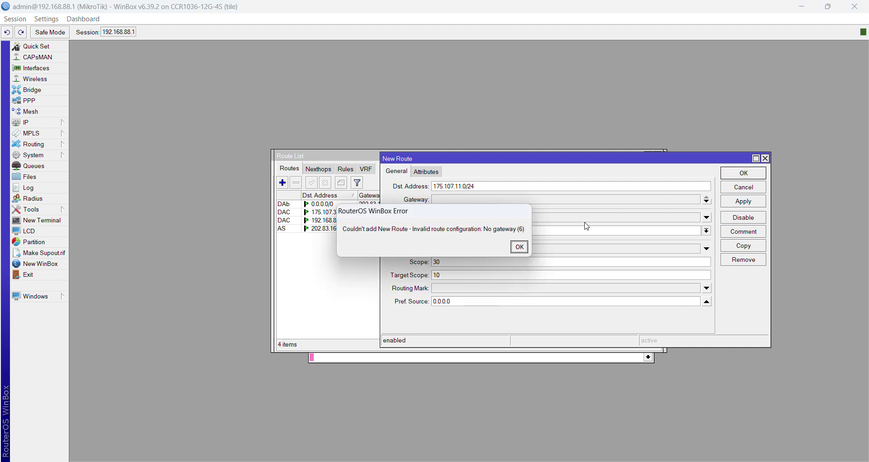
pyautogui.click(519, 246)
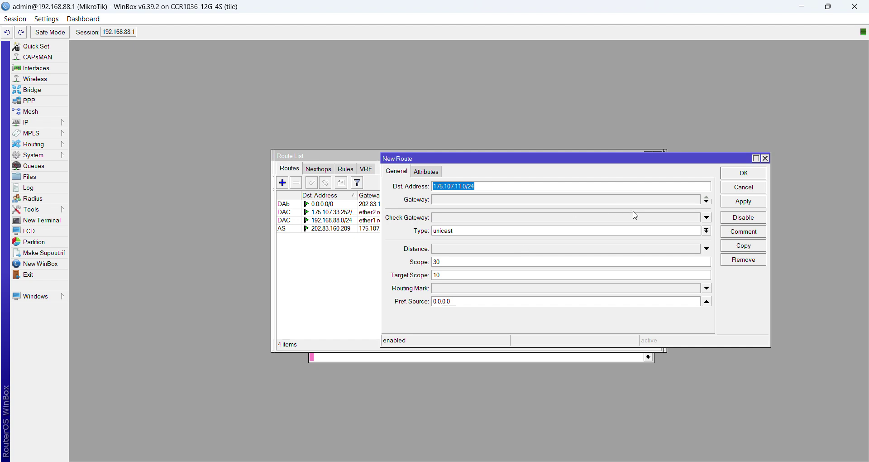
pyautogui.click(708, 219)
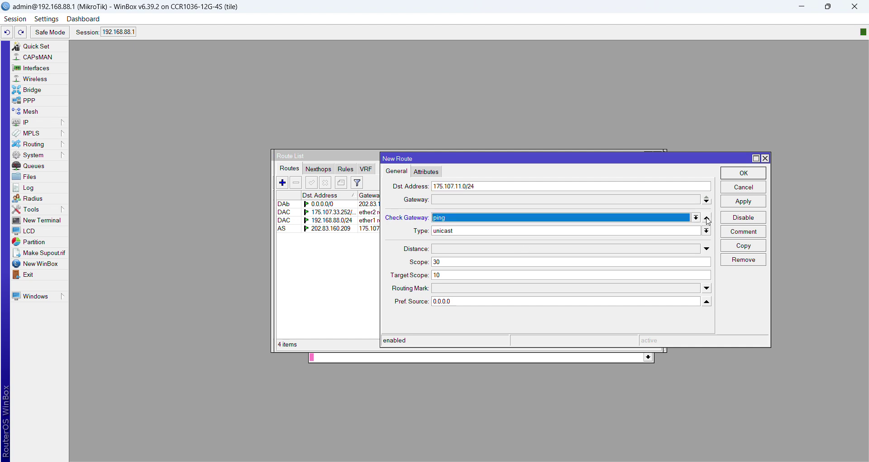
pyautogui.click(697, 219)
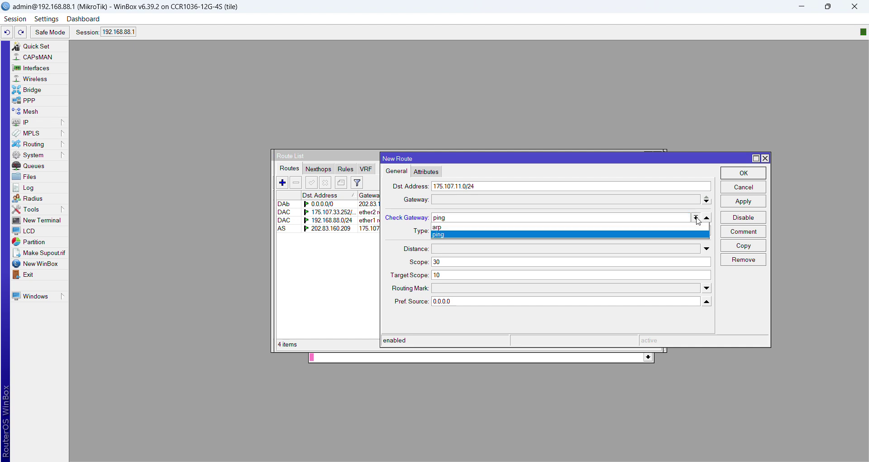
pyautogui.click(698, 221)
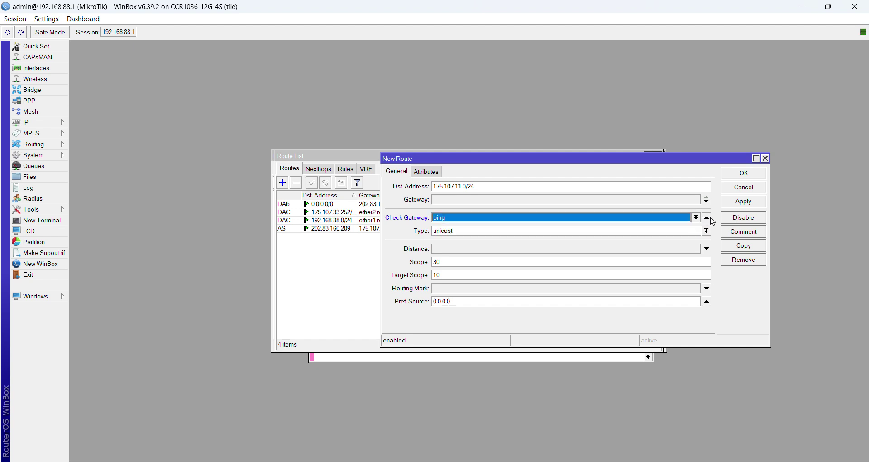
pyautogui.click(707, 218)
# Set the new route's type to blackhole, save it, and close the route list
pyautogui.click(706, 231)
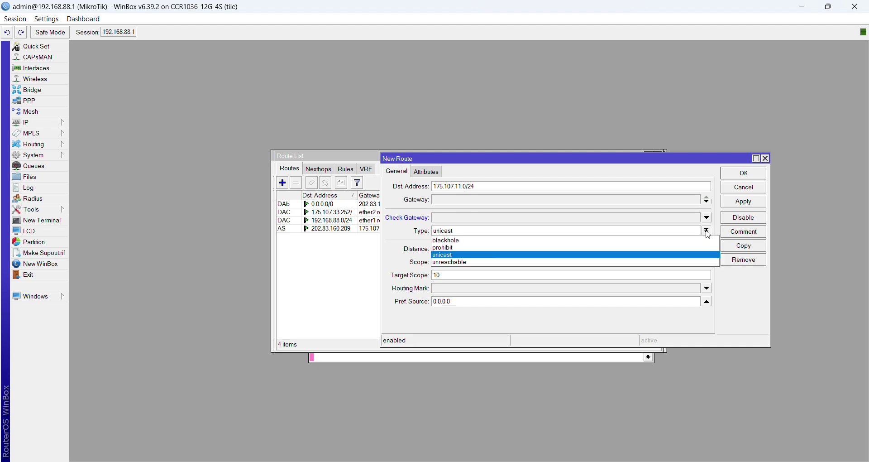
pyautogui.click(584, 240)
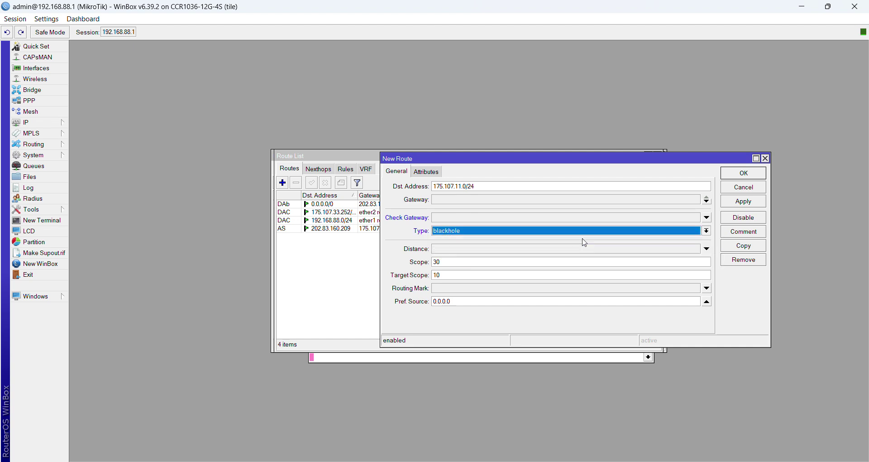
pyautogui.click(742, 174)
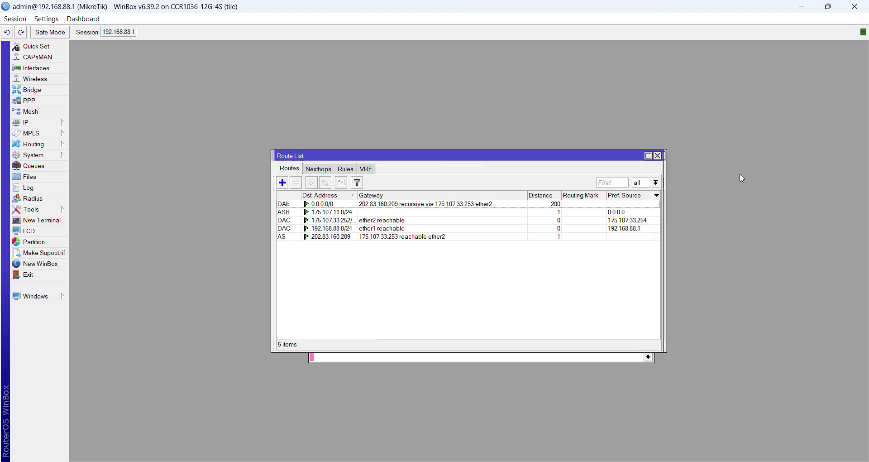
pyautogui.click(659, 156)
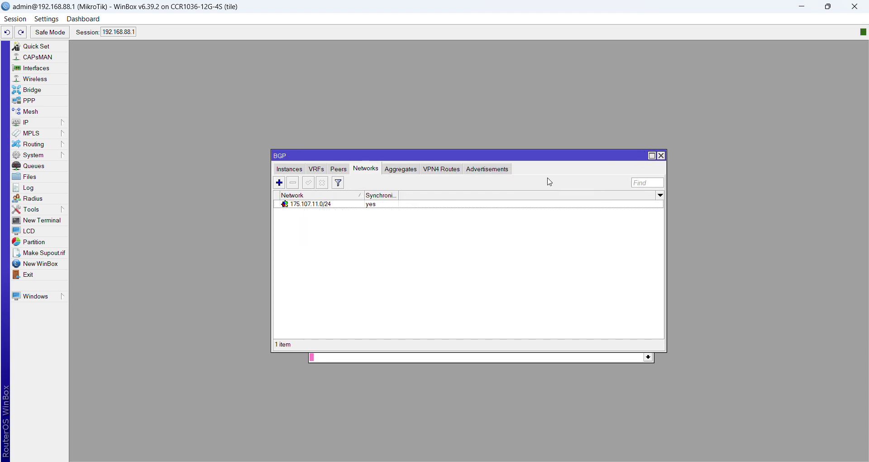
# Check the BGP advertisements for both peers, and stop the running ping to 202.83.160.209 in the terminal
pyautogui.click(481, 173)
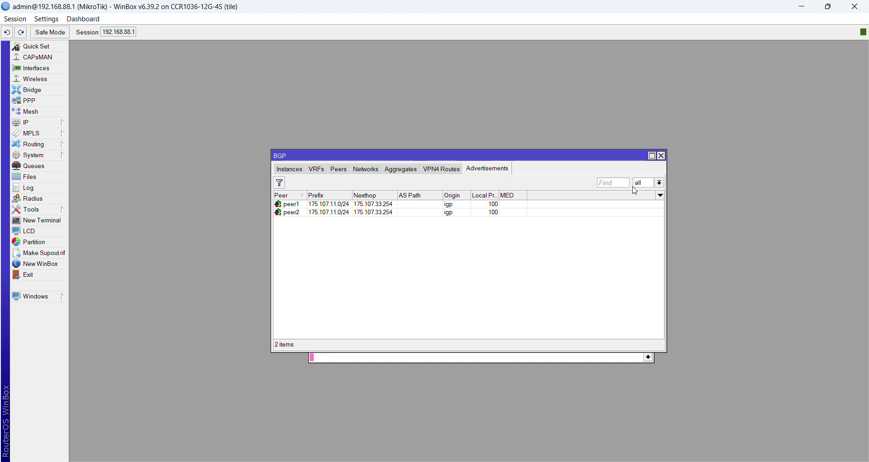
pyautogui.click(573, 358)
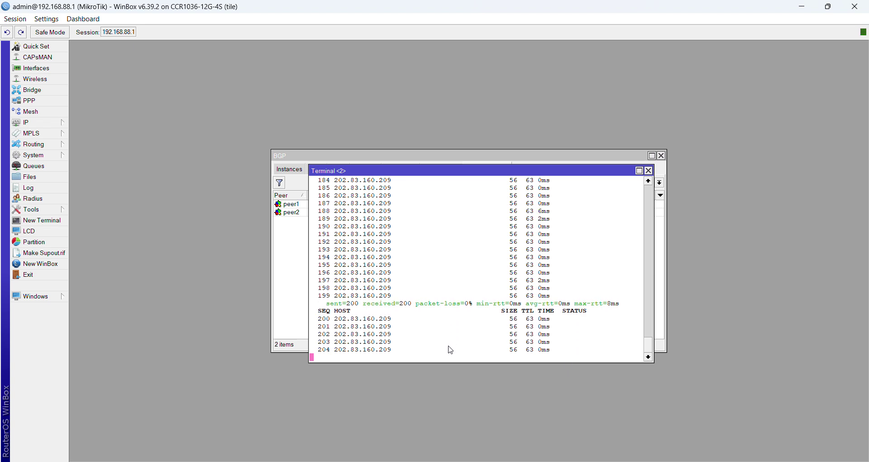
pyautogui.hotkey('ctrl', 'c')
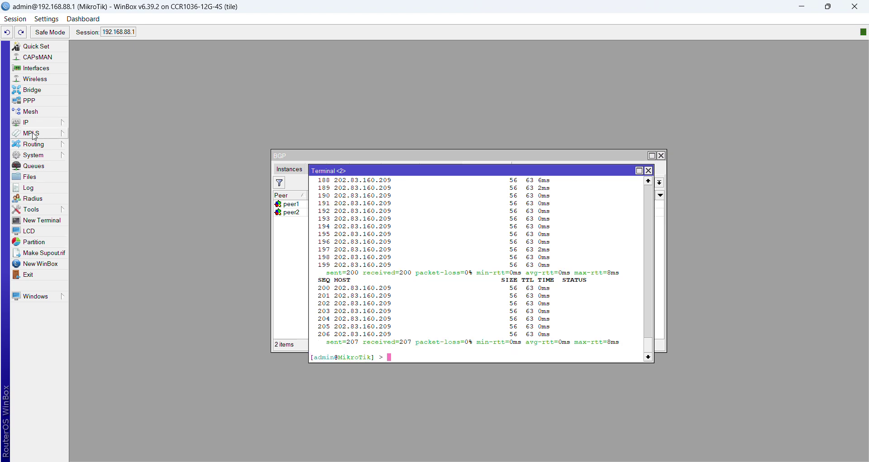
# Open the IP route list to check the blackhole route and the default route learned through BGP
pyautogui.click(32, 148)
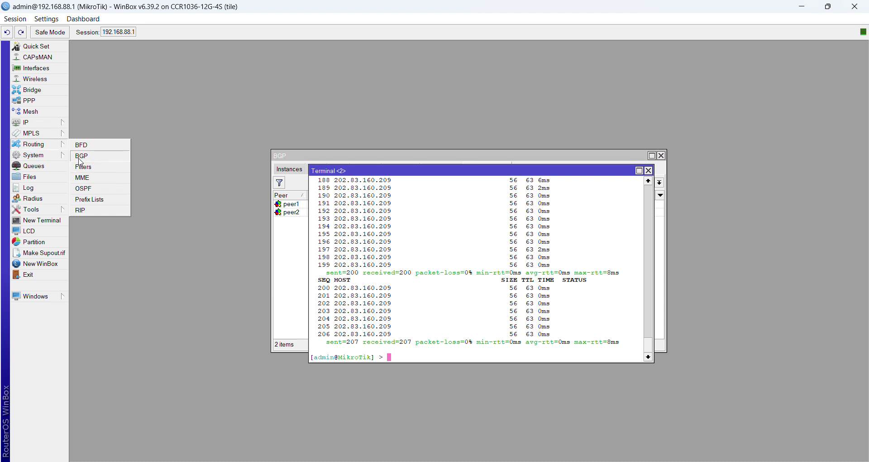
pyautogui.click(41, 123)
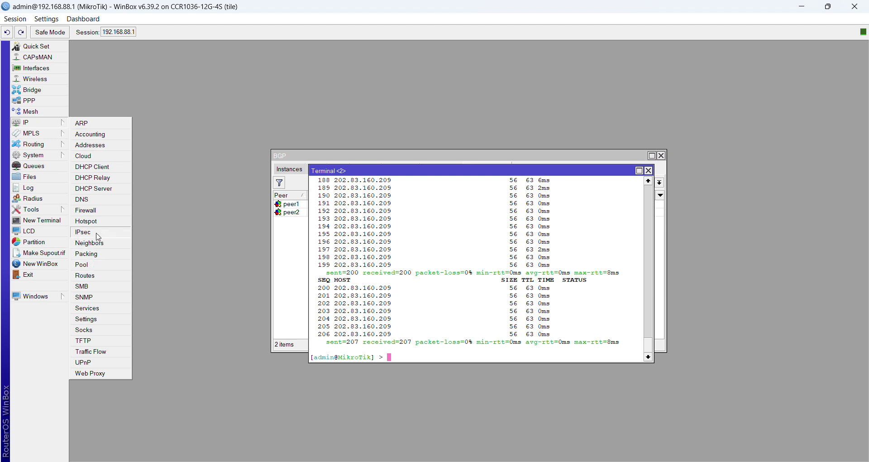
pyautogui.click(96, 277)
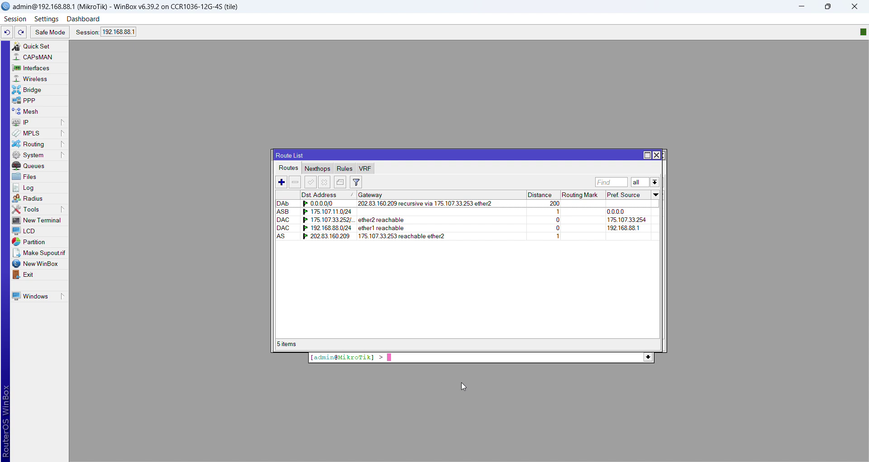
# Test internet reachability from the router by pinging 8.8.8.8 in a new terminal
pyautogui.click(51, 220)
pyautogui.press('Return')
pyautogui.press('Return')
pyautogui.press('Return')
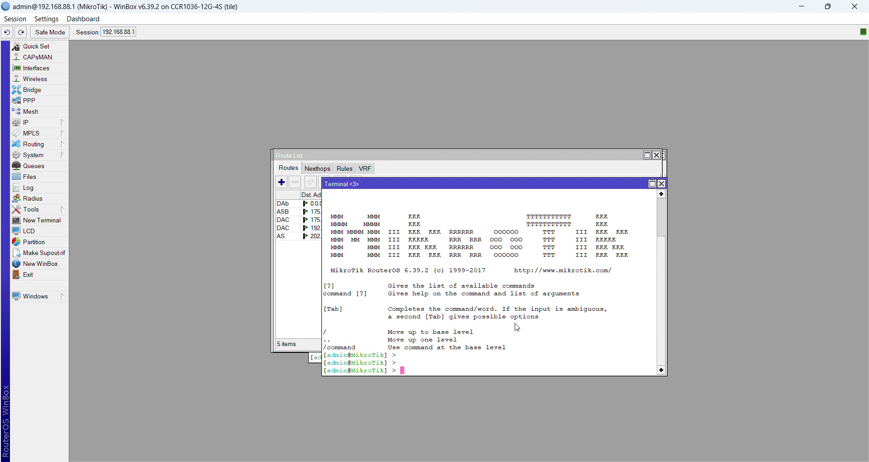
pyautogui.write('ping ')
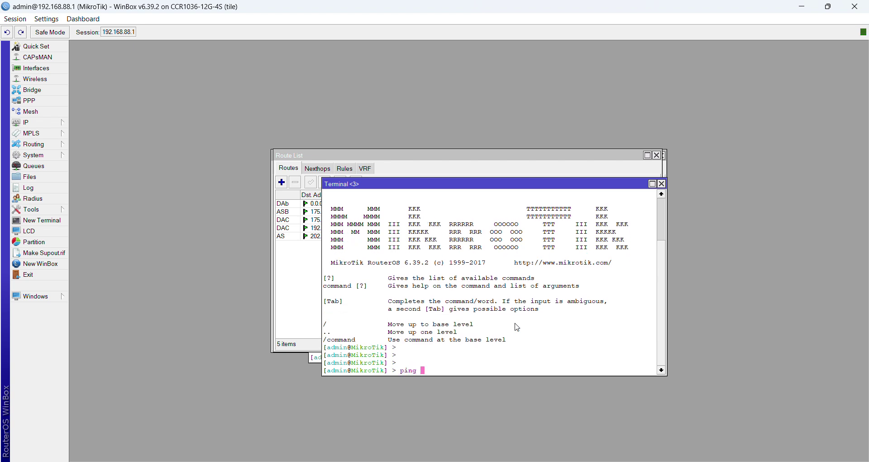
pyautogui.write('8.8.8.8')
pyautogui.press('Return')
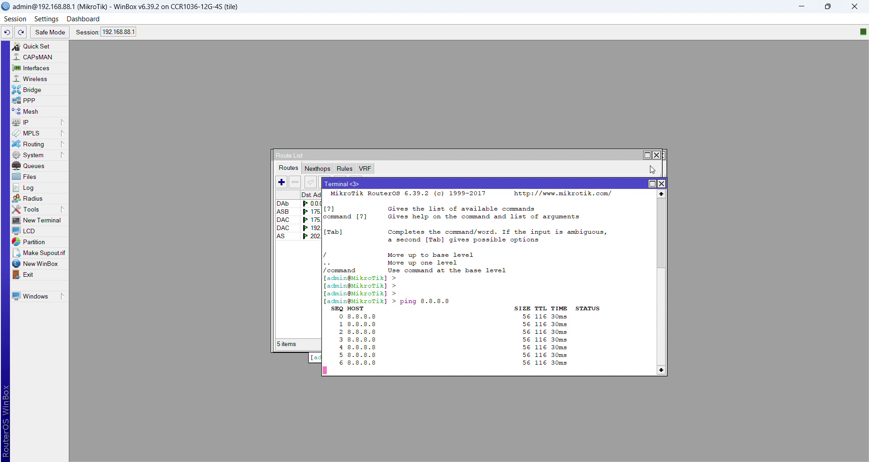
# Close all open terminals together with the route list and BGP windows
pyautogui.click(662, 185)
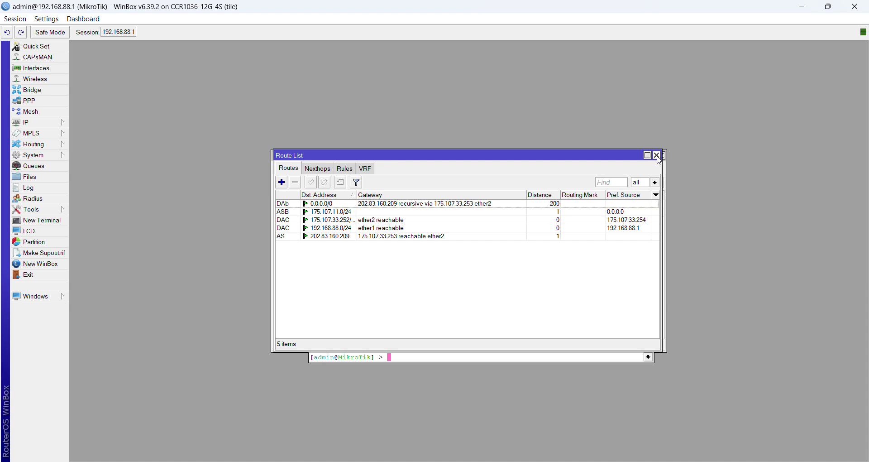
pyautogui.click(657, 156)
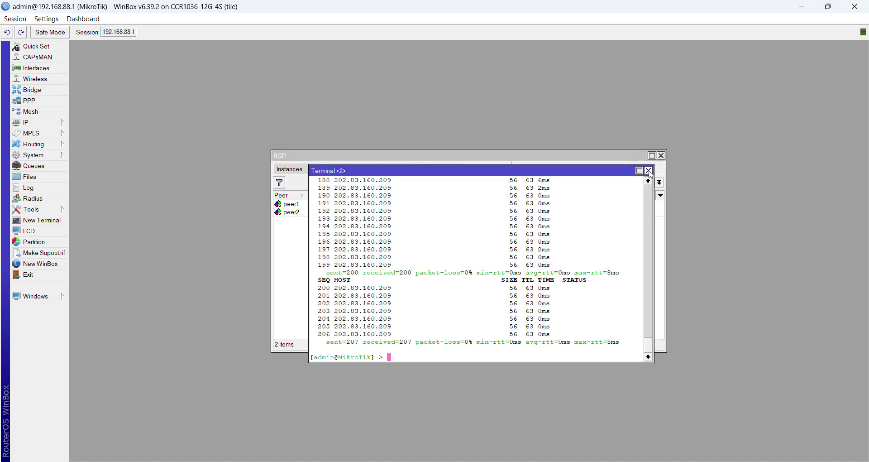
pyautogui.click(650, 172)
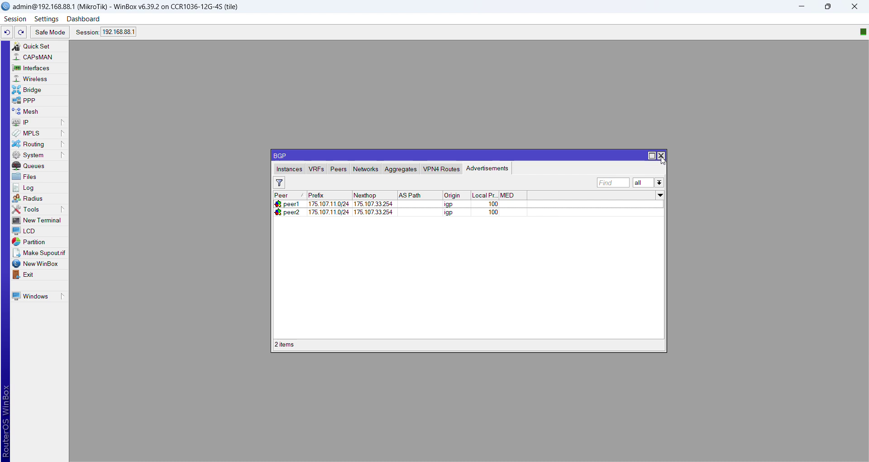
pyautogui.click(662, 156)
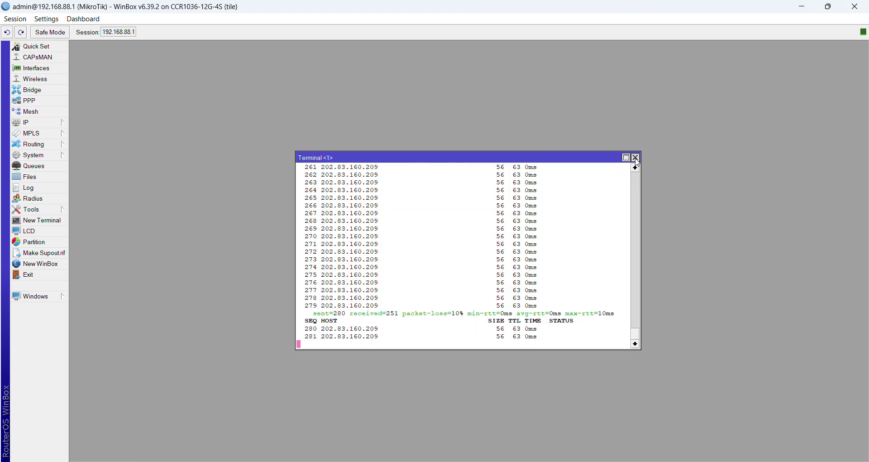
pyautogui.click(636, 157)
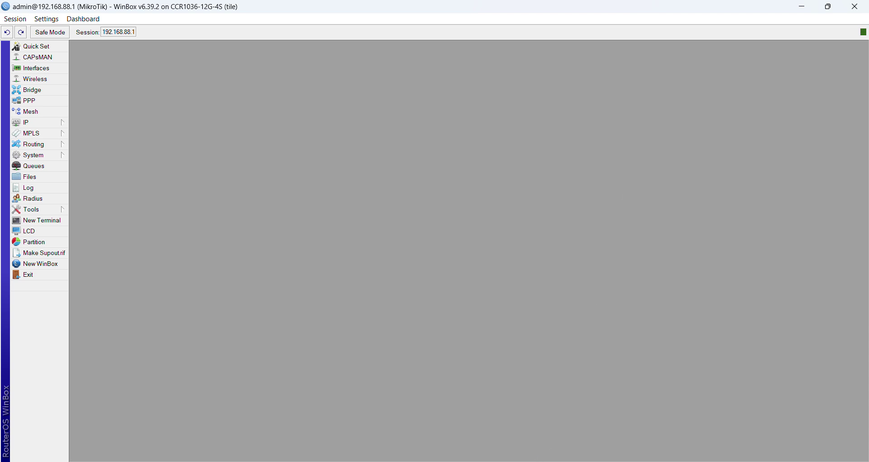
# Switch to the Command Prompt running the ping, stop it, and restart it with ping 175.107.33.254 -t
pyautogui.click(512, 460)
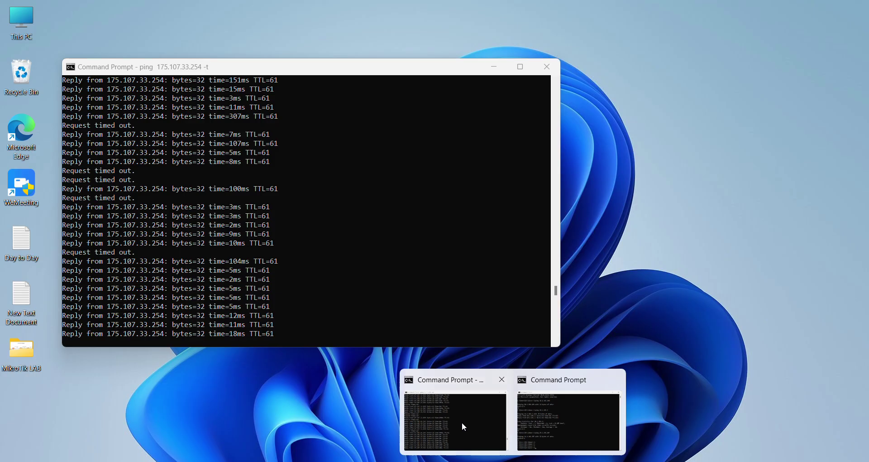
pyautogui.click(462, 421)
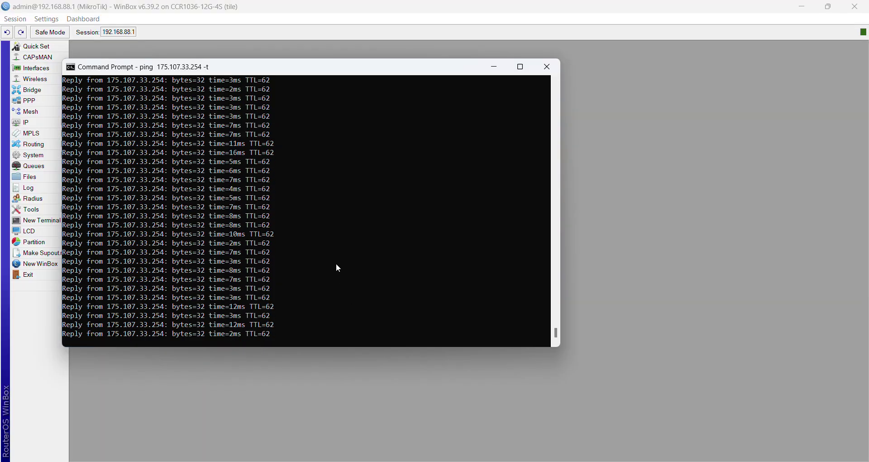
pyautogui.hotkey('ctrl', 'c')
pyautogui.press('Return')
pyautogui.press('Return')
pyautogui.press('Return')
pyautogui.press('Return')
pyautogui.press('Return')
pyautogui.press('Return')
pyautogui.press('Up')
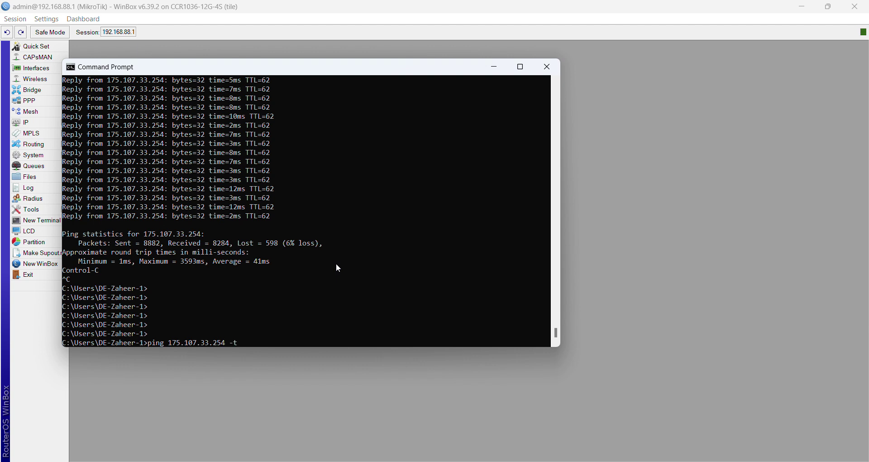
pyautogui.press('Return')
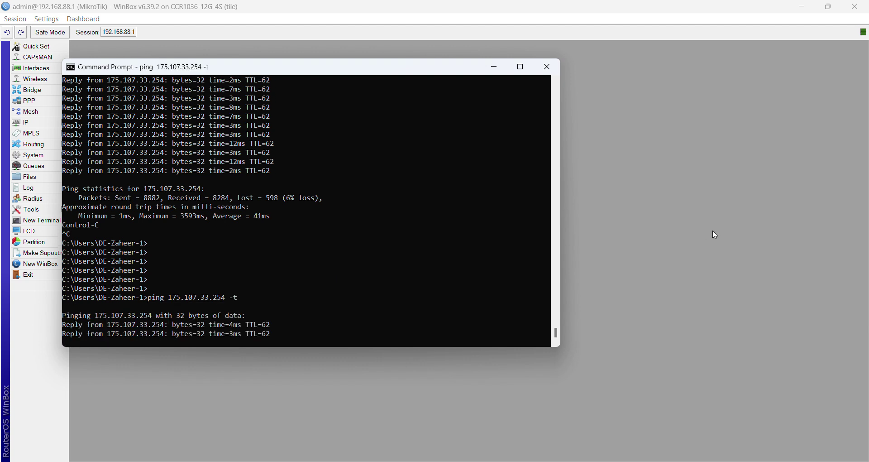
pyautogui.click(712, 231)
pyautogui.click(388, 461)
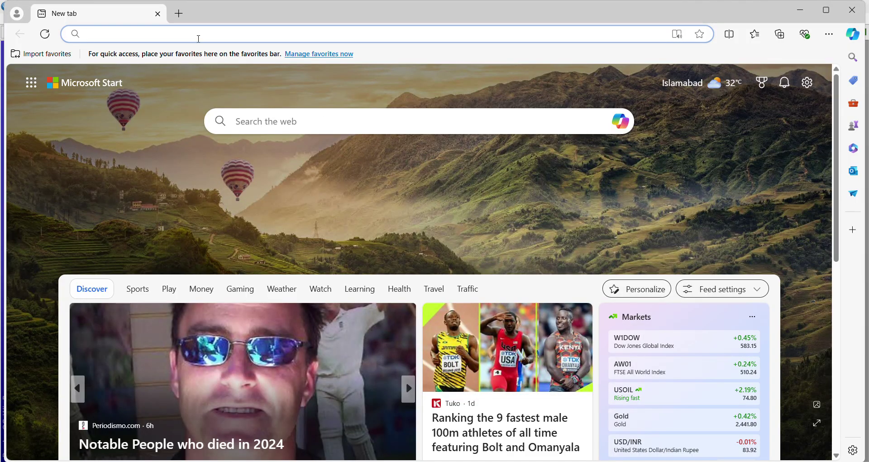
pyautogui.write('175.107.33.254')
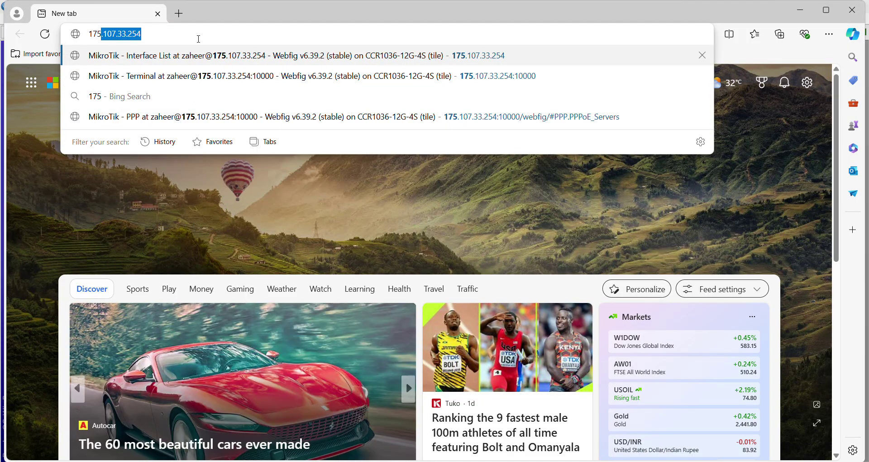
pyautogui.press('Return')
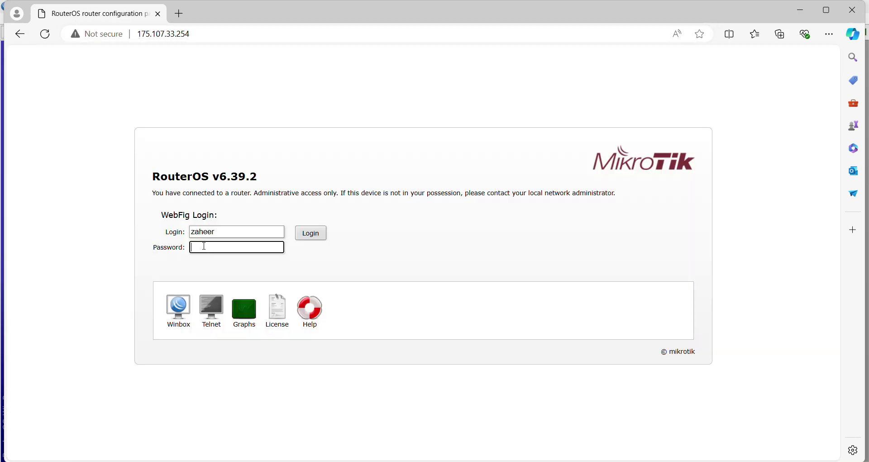
pyautogui.write('********')
pyautogui.click(311, 233)
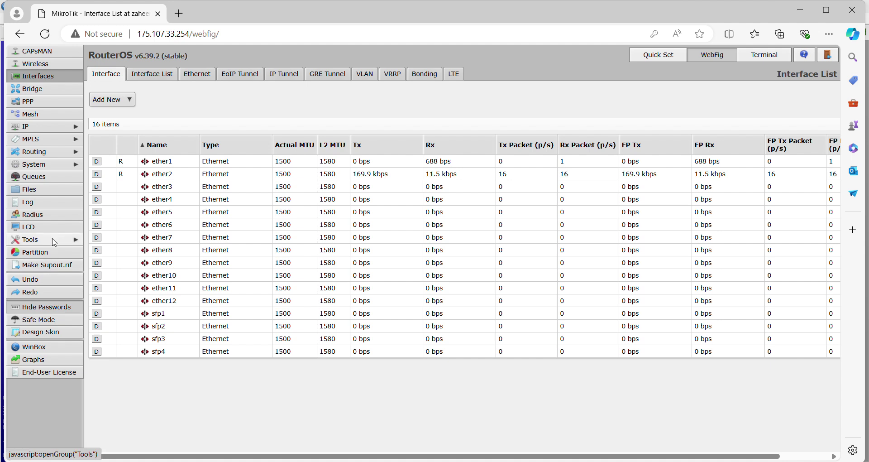
# Check which users are currently active on the router in the system's user list
pyautogui.click(61, 164)
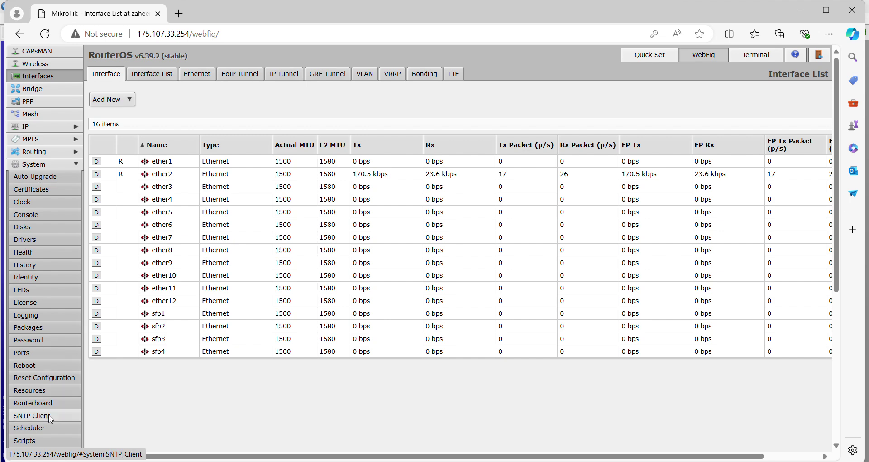
pyautogui.scroll(-3, 45, 344)
pyautogui.click(30, 351)
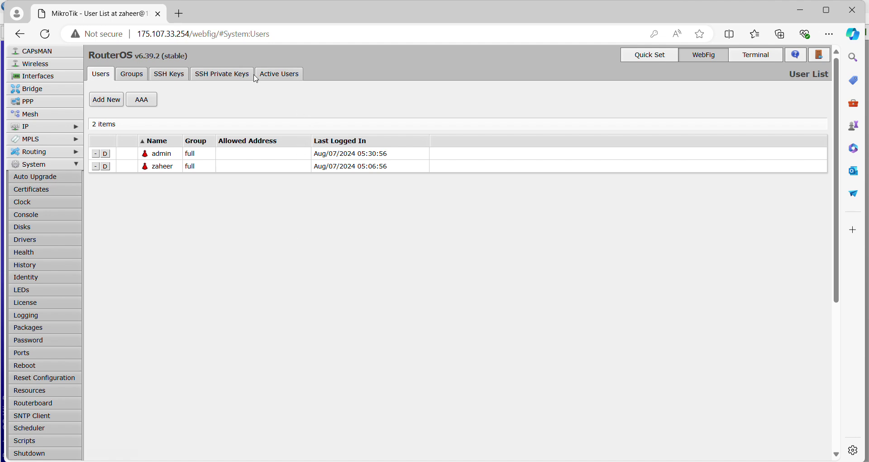
pyautogui.click(271, 75)
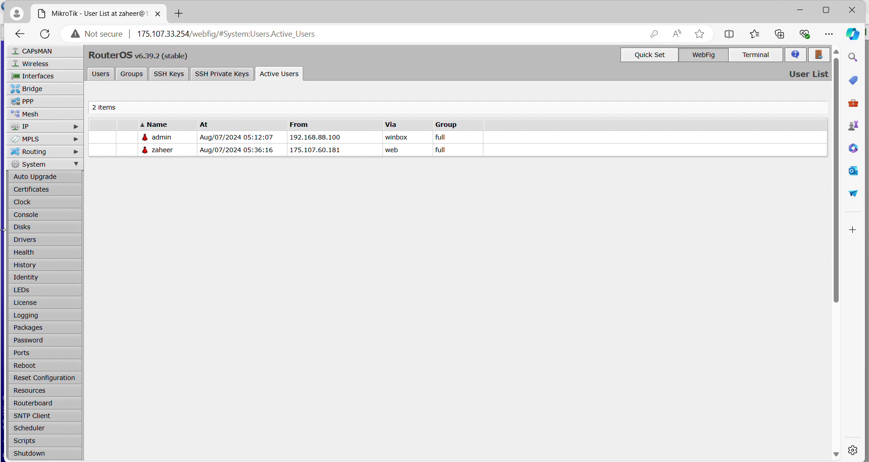
# Review the router's system resources, including uptime, memory, CPU and version details
pyautogui.scroll(-2, 29, 298)
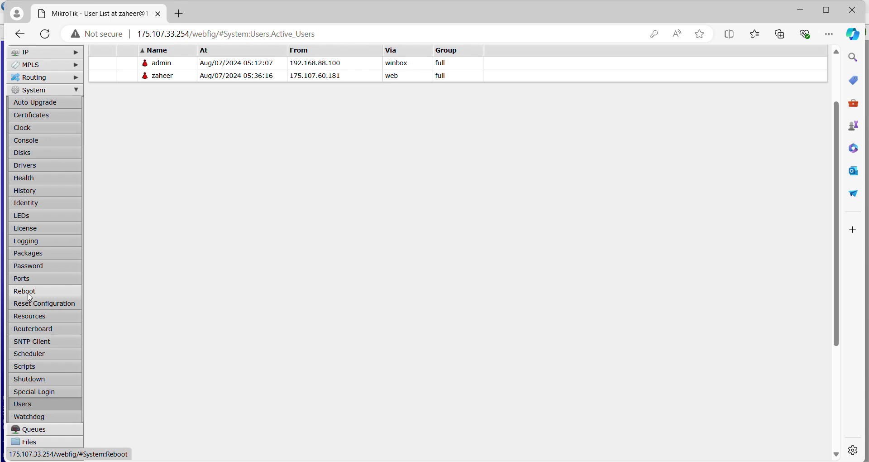
pyautogui.scroll(1, 30, 298)
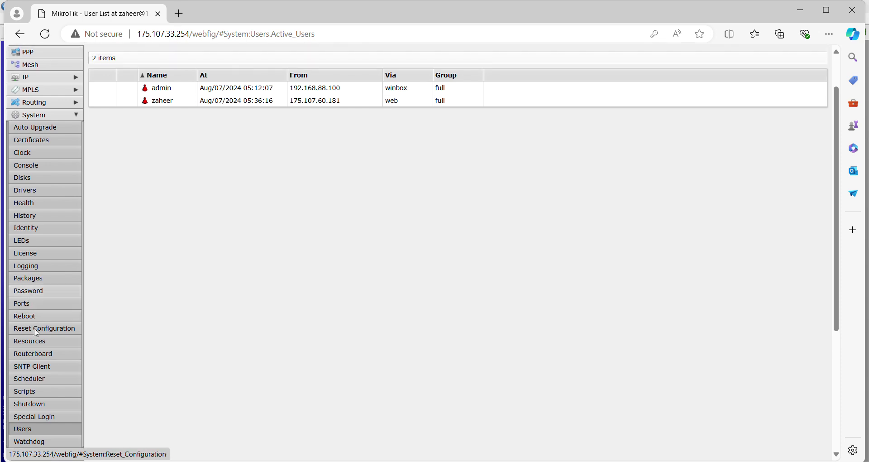
pyautogui.click(36, 343)
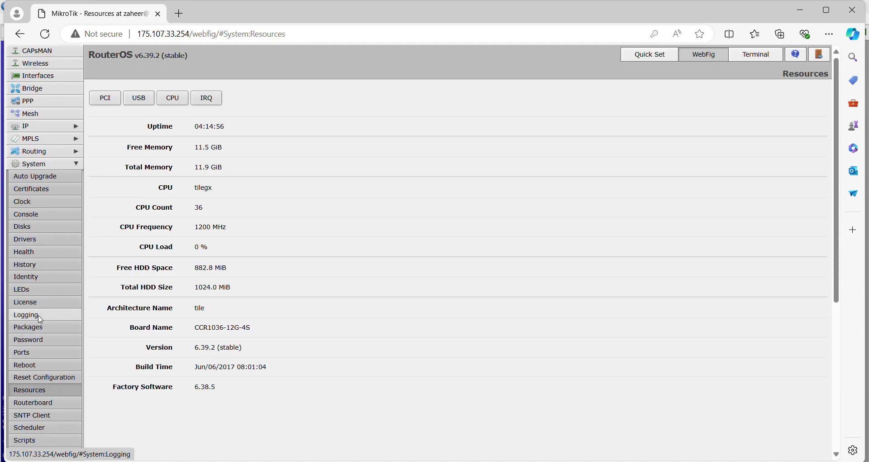
pyautogui.scroll(-3, 40, 319)
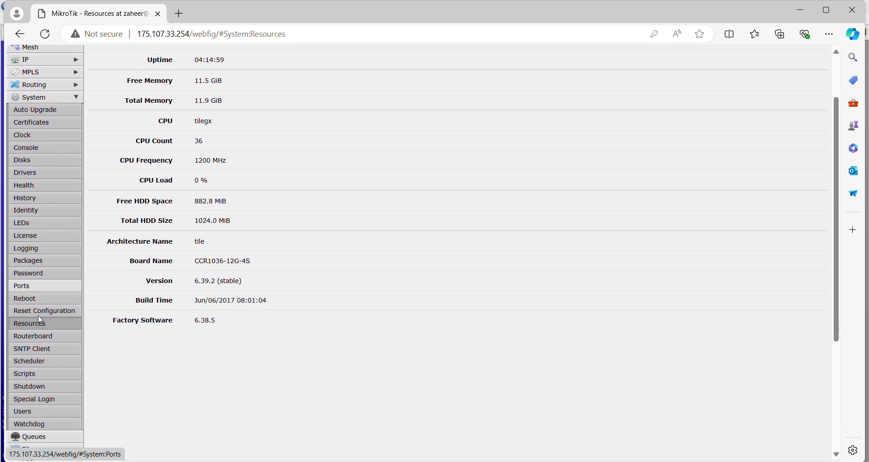
pyautogui.scroll(-2, 40, 319)
pyautogui.scroll(1, 41, 319)
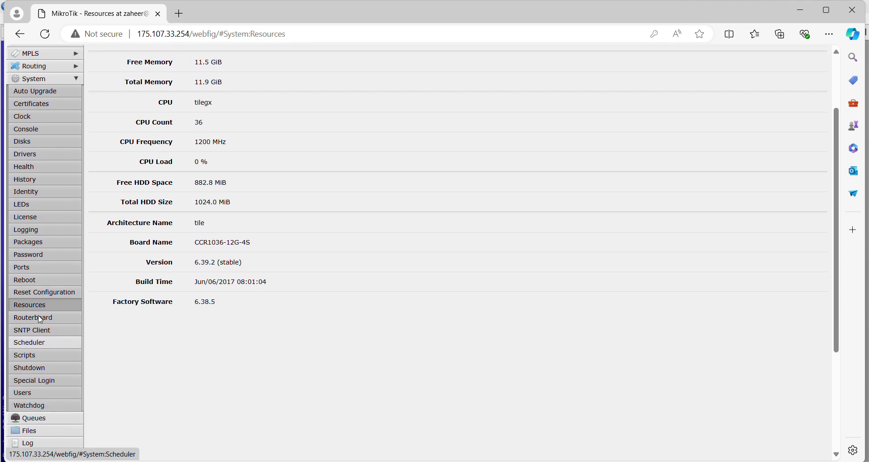
pyautogui.scroll(2, 40, 319)
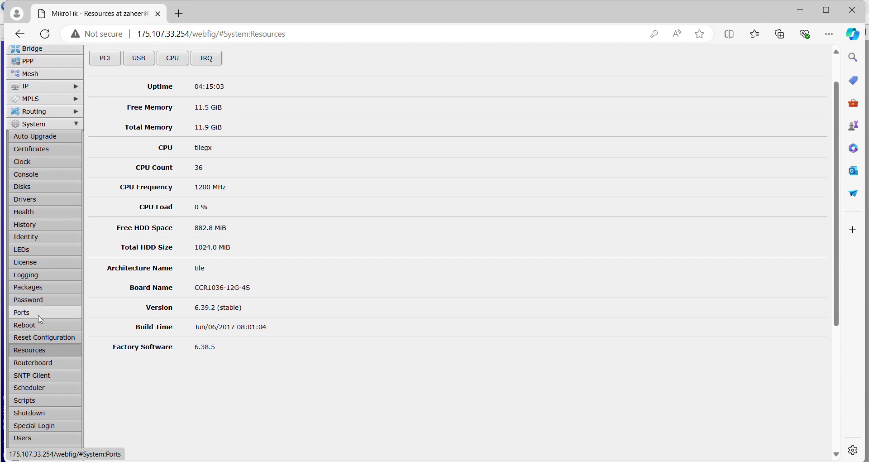
pyautogui.scroll(1, 40, 320)
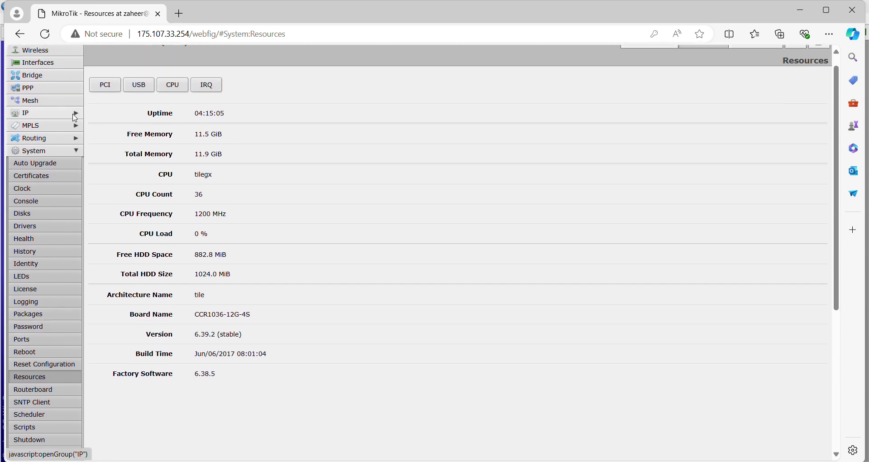
# Disable the api, api-ssl, ftp, ssh, telnet and www-ssl services in the IP service list
pyautogui.click(74, 115)
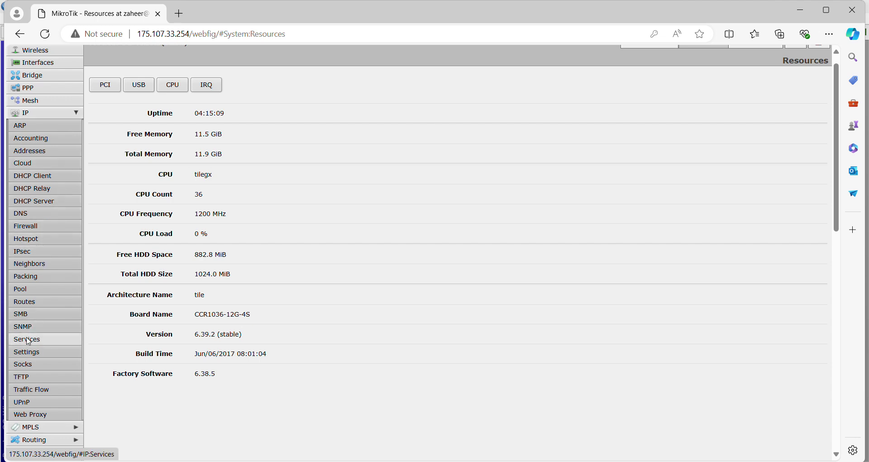
pyautogui.click(28, 339)
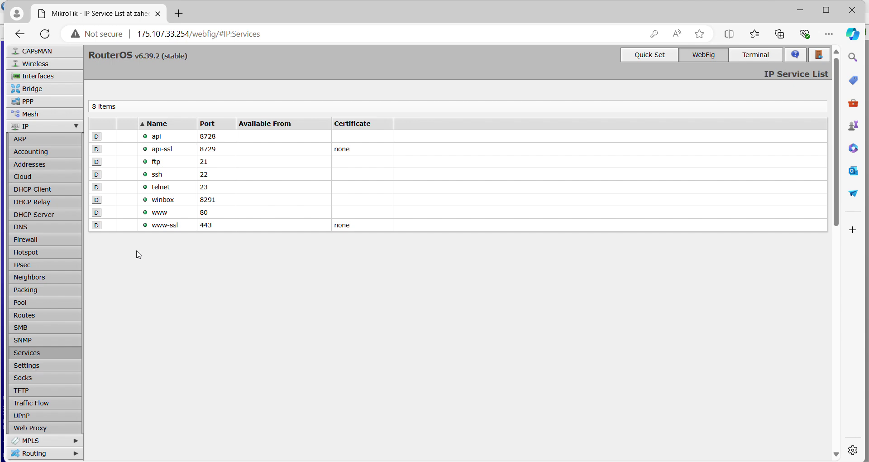
pyautogui.click(97, 137)
pyautogui.click(98, 150)
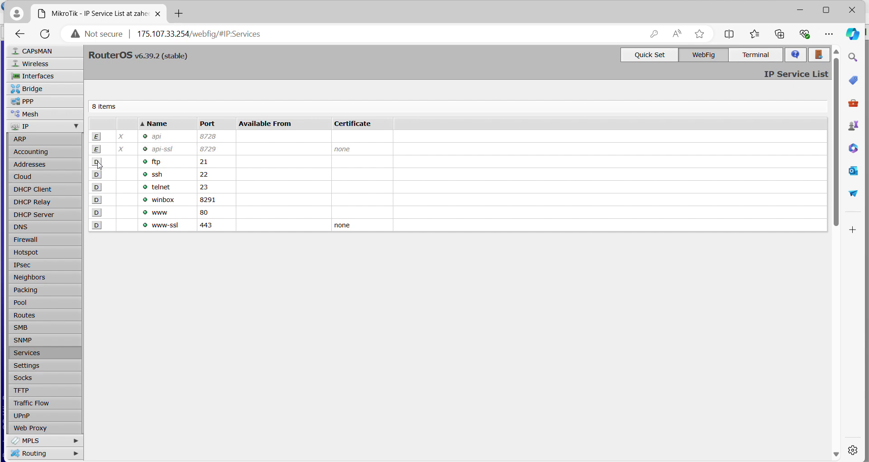
pyautogui.click(97, 162)
pyautogui.click(97, 175)
pyautogui.click(96, 187)
pyautogui.click(98, 226)
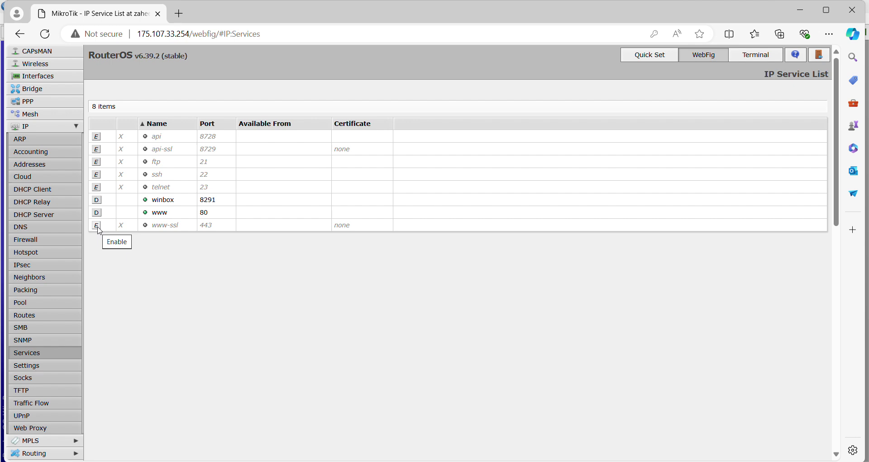
# Change the www service's port to 10000 in the IP service list
pyautogui.click(168, 219)
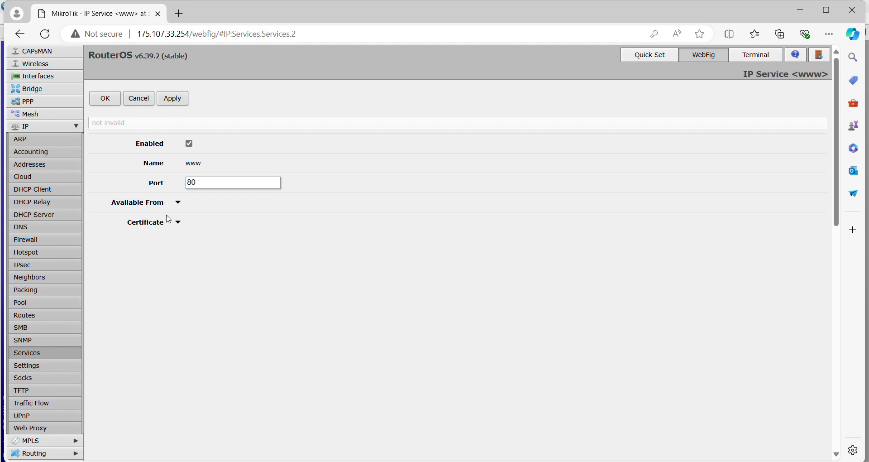
pyautogui.click(208, 182)
pyautogui.press('BackSpace')
pyautogui.press('BackSpace')
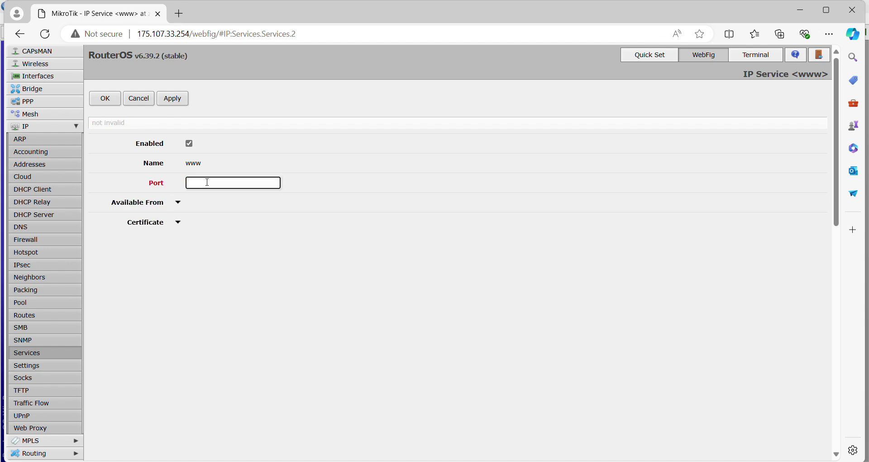
pyautogui.write('10000')
pyautogui.click(172, 99)
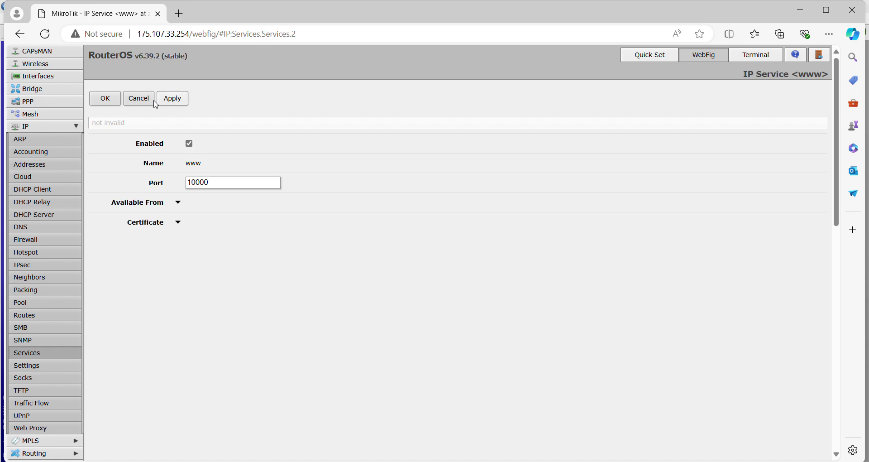
pyautogui.click(106, 98)
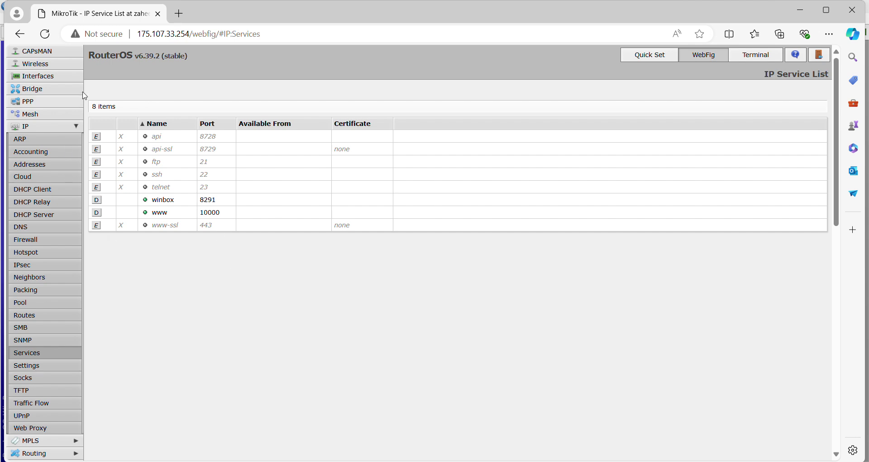
# Test whether WebFig still opens on the default port by reloading the page and browsing to 175.107.33.254
pyautogui.click(48, 38)
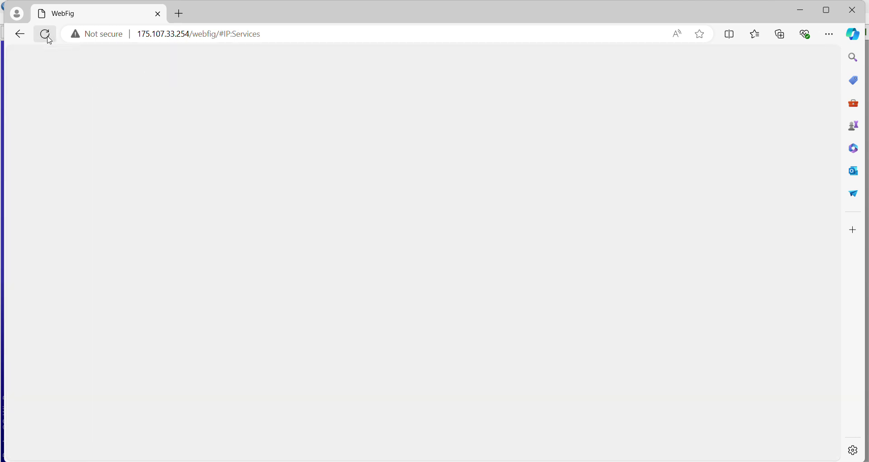
pyautogui.click(282, 36)
pyautogui.click(283, 36)
pyautogui.click(283, 36)
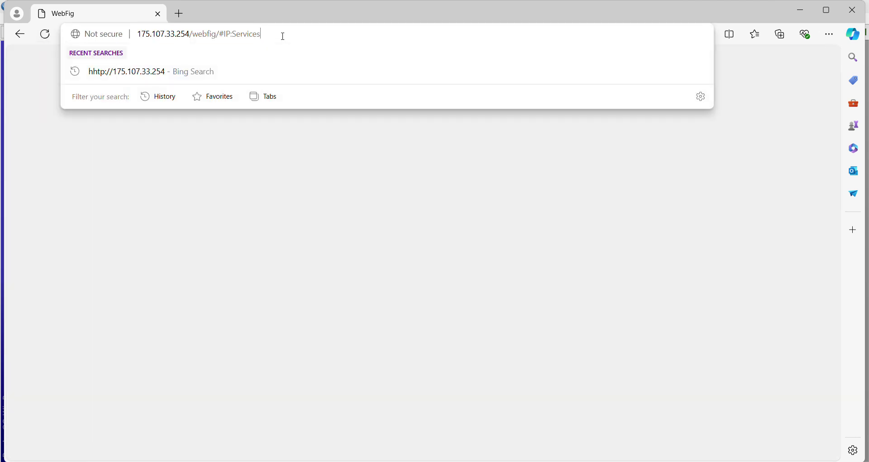
pyautogui.press('BackSpace')
pyautogui.press('BackSpace')
pyautogui.press('BackSpace')
pyautogui.press('BackSpace')
pyautogui.press('BackSpace')
pyautogui.press('BackSpace')
pyautogui.press('BackSpace')
pyautogui.press('BackSpace')
pyautogui.press('BackSpace')
pyautogui.press('BackSpace')
pyautogui.press('BackSpace')
pyautogui.press('BackSpace')
pyautogui.press('BackSpace')
pyautogui.press('BackSpace')
pyautogui.press('BackSpace')
pyautogui.press('BackSpace')
pyautogui.press('BackSpace')
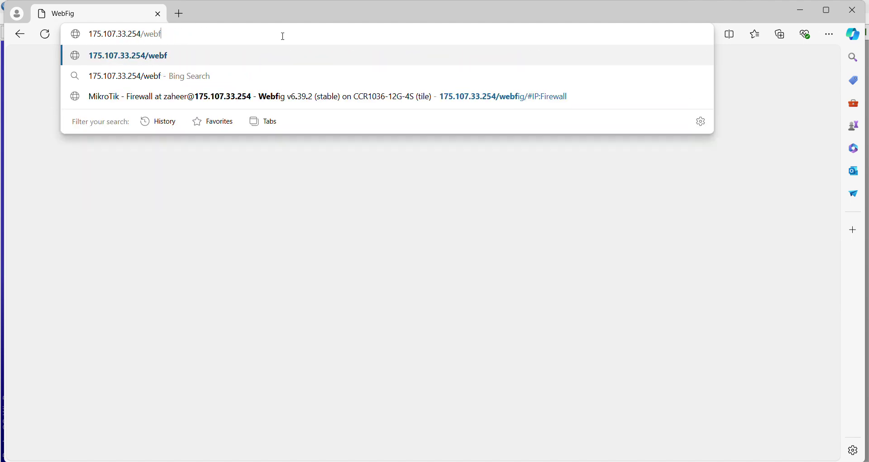
pyautogui.press('BackSpace')
pyautogui.press('BackSpace')
pyautogui.press('BackSpace')
pyautogui.press('Return')
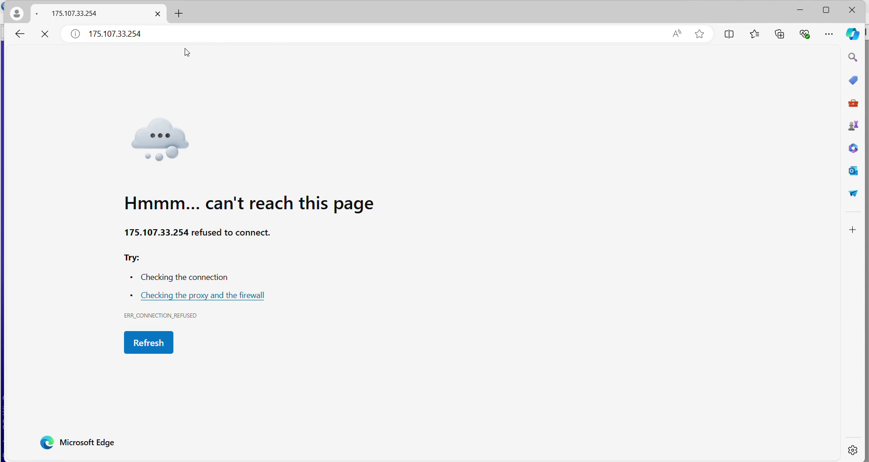
# Open 175.107.33.254:10000, log in to WebFig with the account password, and decline saving it in the browser
pyautogui.click(166, 34)
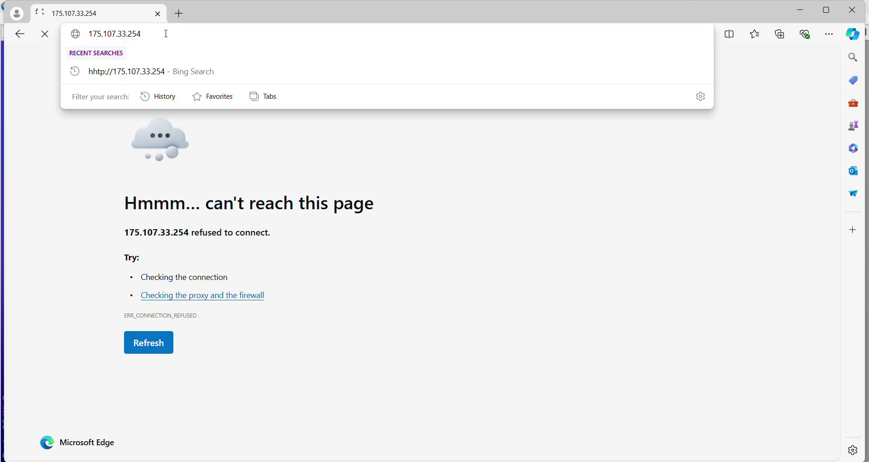
pyautogui.write(':10000')
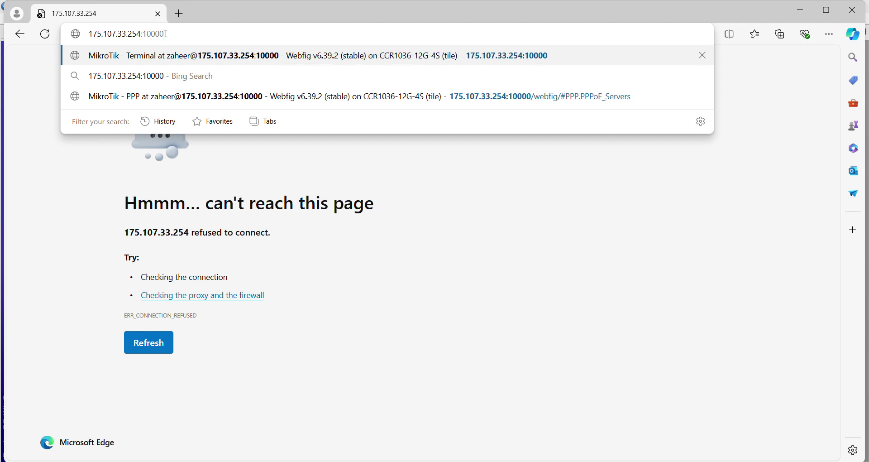
pyautogui.press('Return')
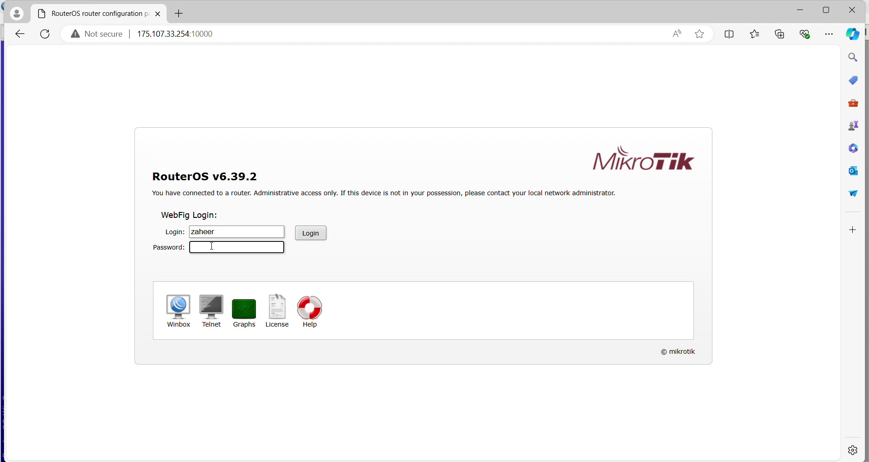
pyautogui.write('••••••')
pyautogui.press('Return')
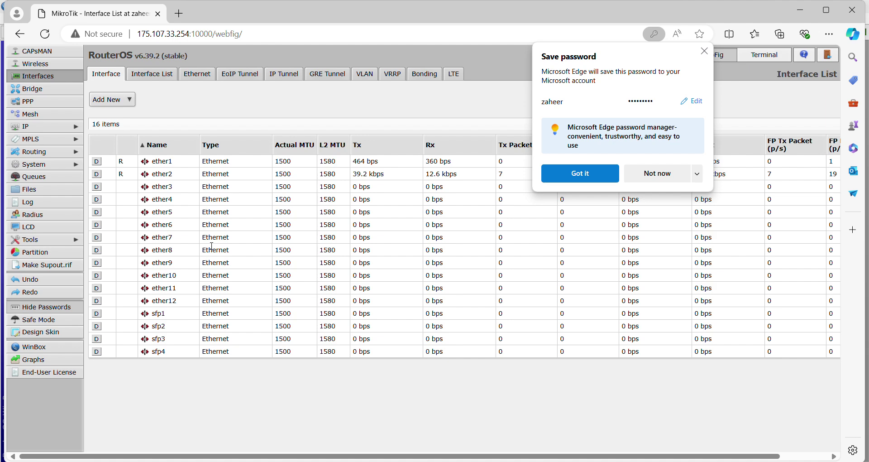
pyautogui.click(648, 180)
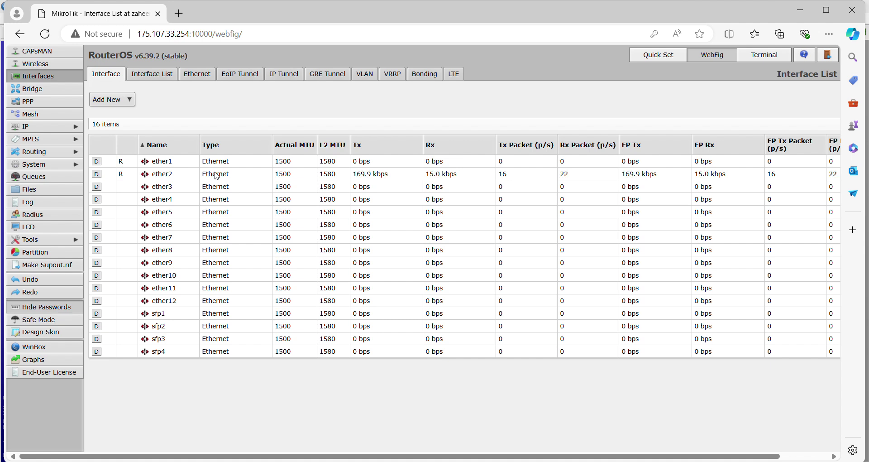
# Start a new IP firewall filter rule and set its chain to input
pyautogui.click(62, 131)
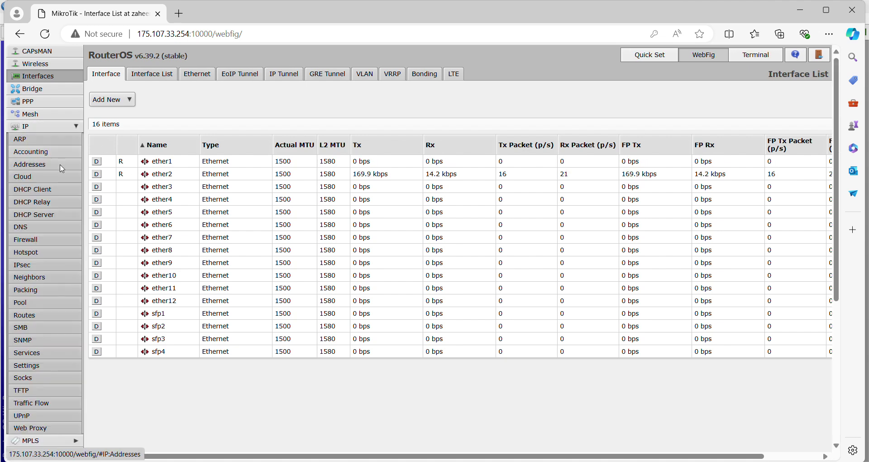
pyautogui.click(37, 242)
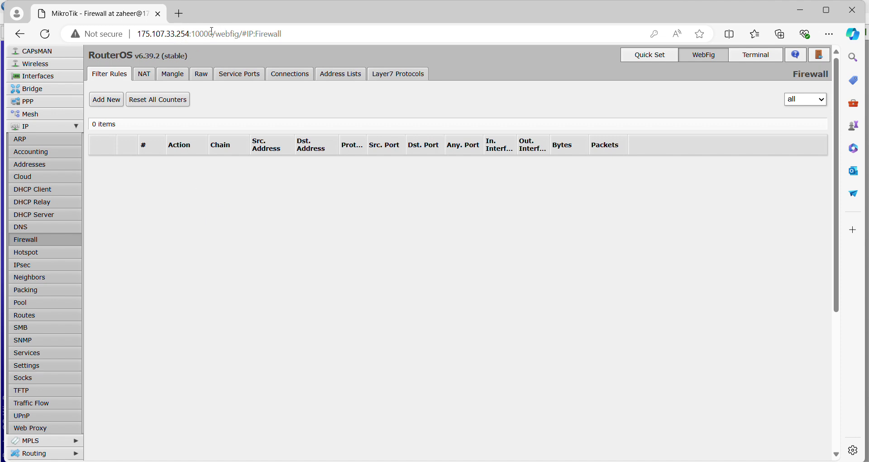
pyautogui.click(110, 101)
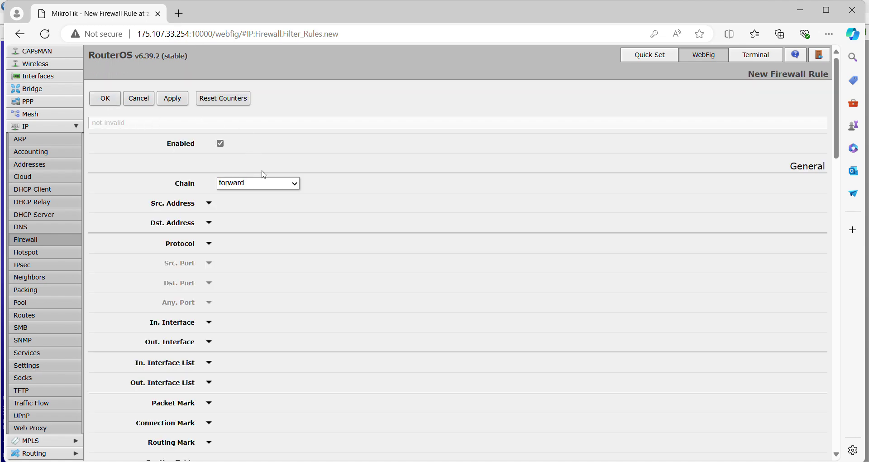
pyautogui.click(297, 185)
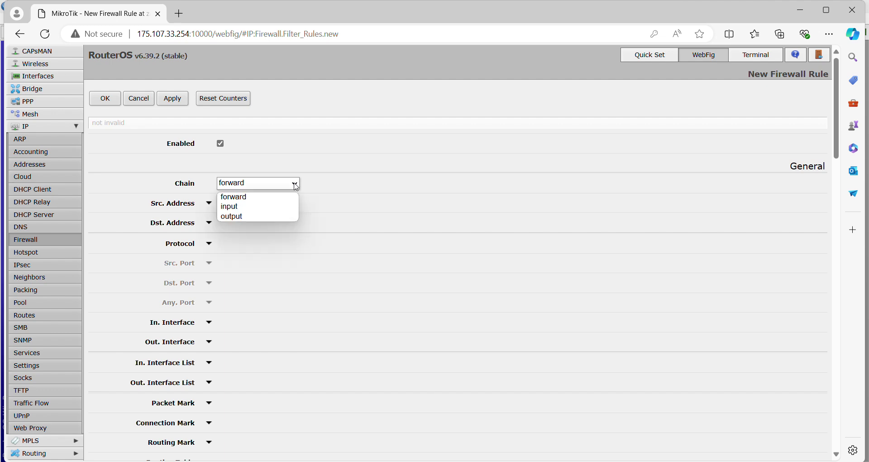
pyautogui.click(265, 206)
pyautogui.click(208, 203)
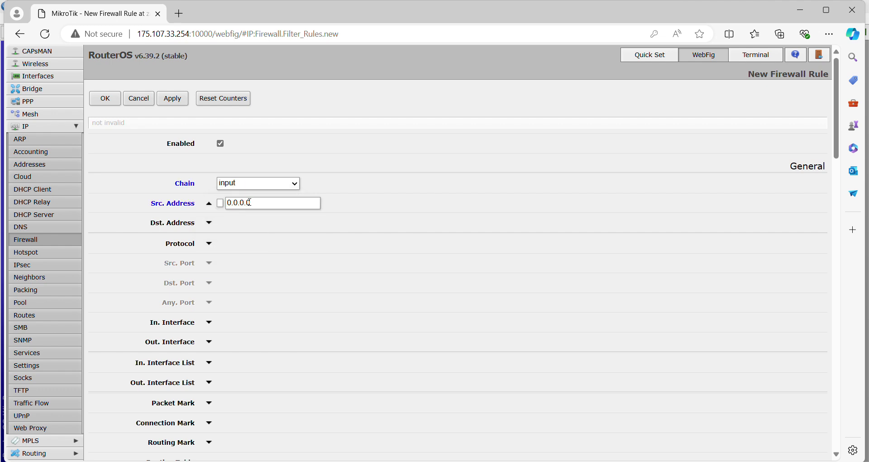
pyautogui.click(265, 204)
pyautogui.press('BackSpace')
pyautogui.press('BackSpace')
pyautogui.press('BackSpace')
pyautogui.press('BackSpace')
pyautogui.press('BackSpace')
pyautogui.press('BackSpace')
pyautogui.press('BackSpace')
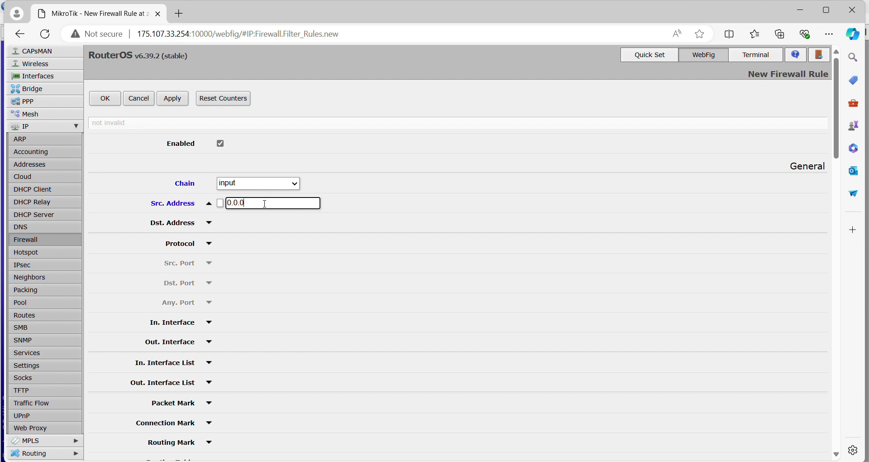
pyautogui.write('17')
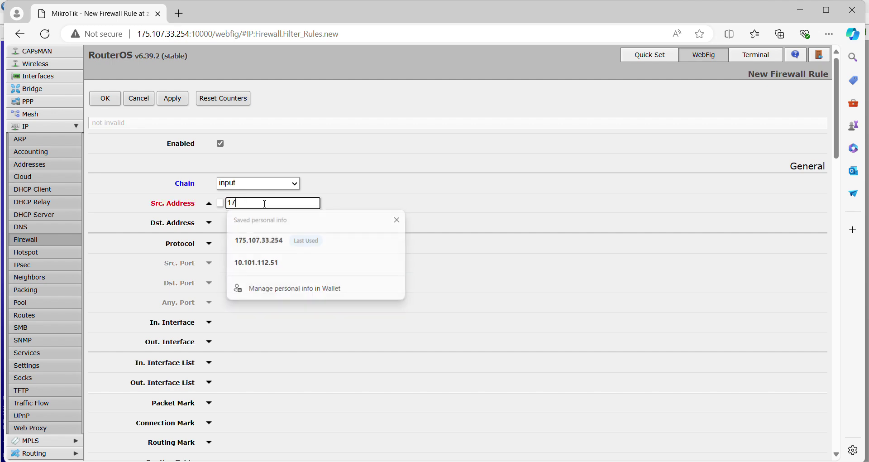
pyautogui.write('5.10')
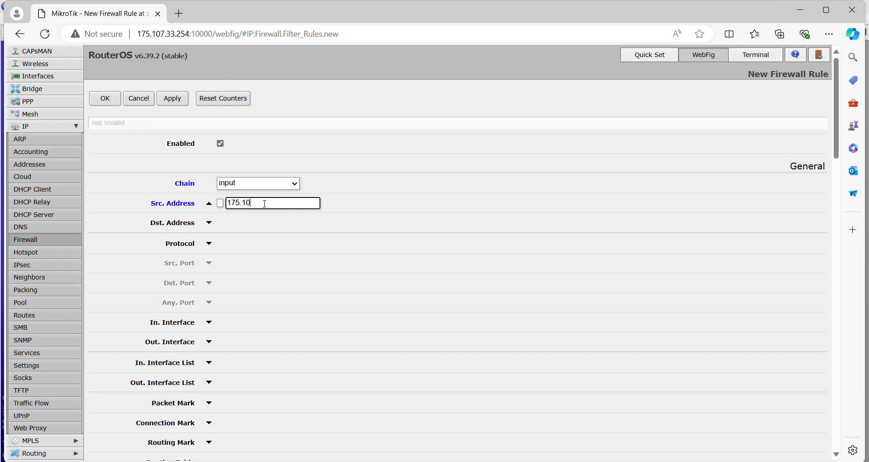
pyautogui.write('7.60.181')
# Set the firewall rule's destination address to 175.107.33.254
pyautogui.click(209, 222)
pyautogui.click(262, 223)
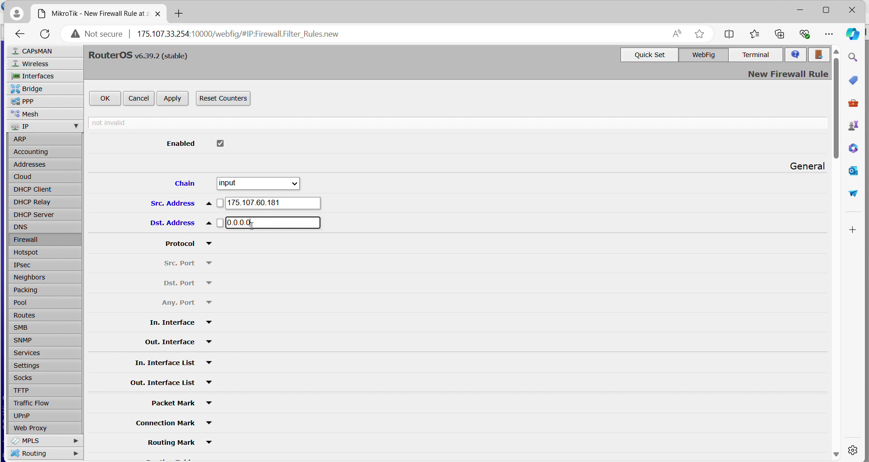
pyautogui.moveTo(262, 223); pyautogui.dragTo(224, 232)
pyautogui.write('175.107.60')
pyautogui.press('BackSpace')
pyautogui.press('BackSpace')
pyautogui.write('33.254')
# Match the rule to protocol 6 (tcp) with destination port 10000
pyautogui.scroll(-4, 292, 279)
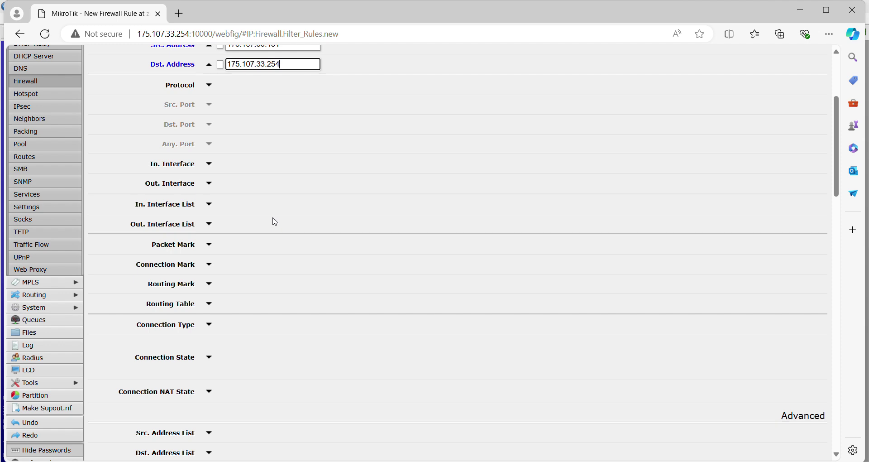
pyautogui.click(209, 85)
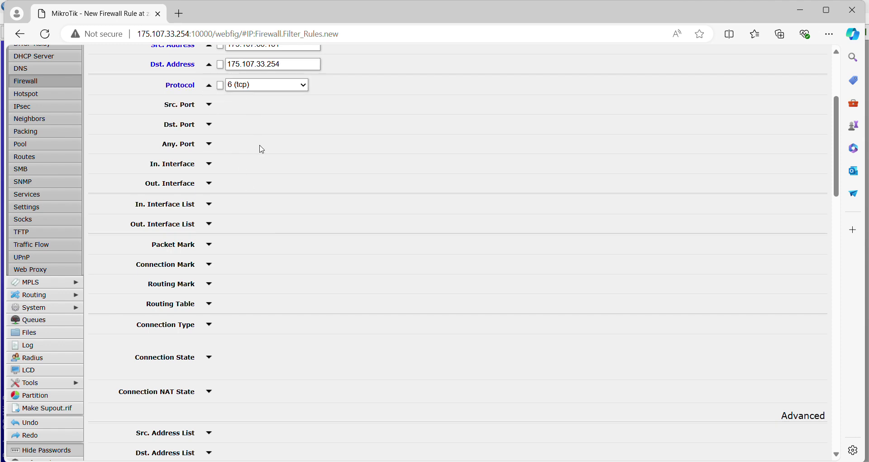
pyautogui.scroll(-8, 262, 150)
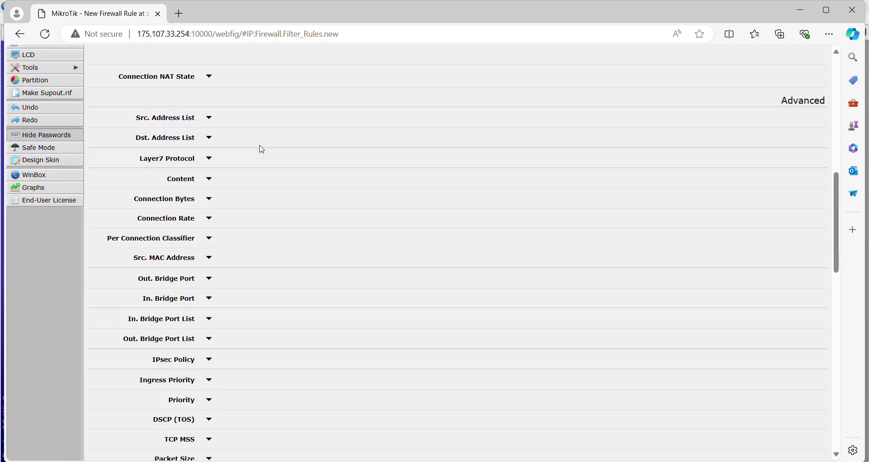
pyautogui.scroll(-10, 262, 149)
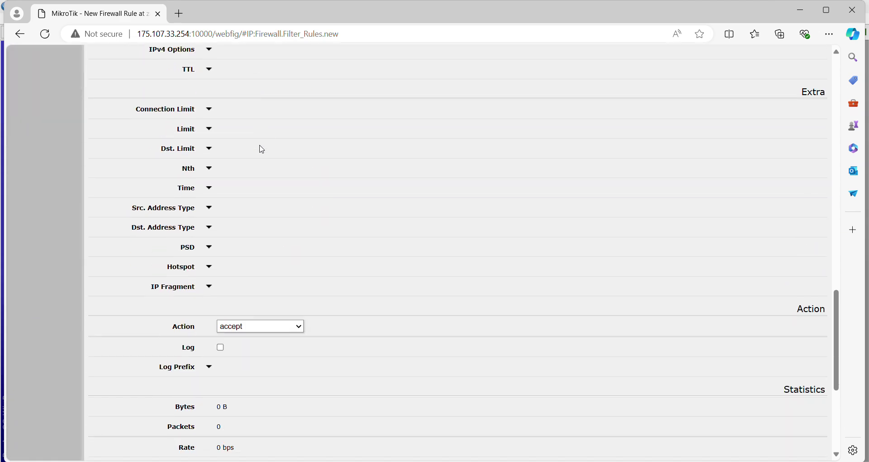
pyautogui.scroll(20, 262, 149)
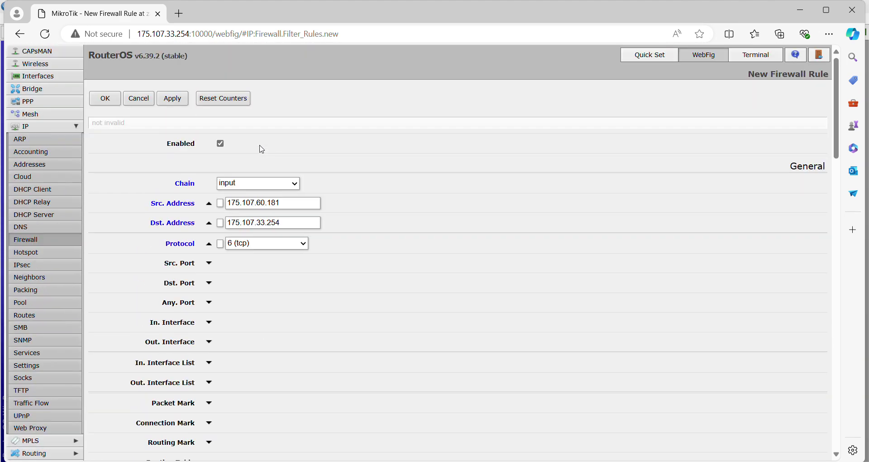
pyautogui.scroll(-1, 240, 318)
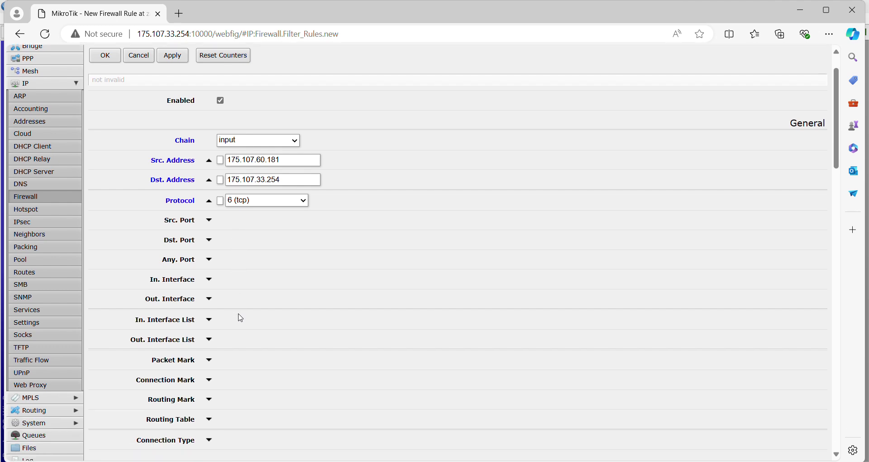
pyautogui.click(209, 240)
pyautogui.click(255, 239)
pyautogui.write('1')
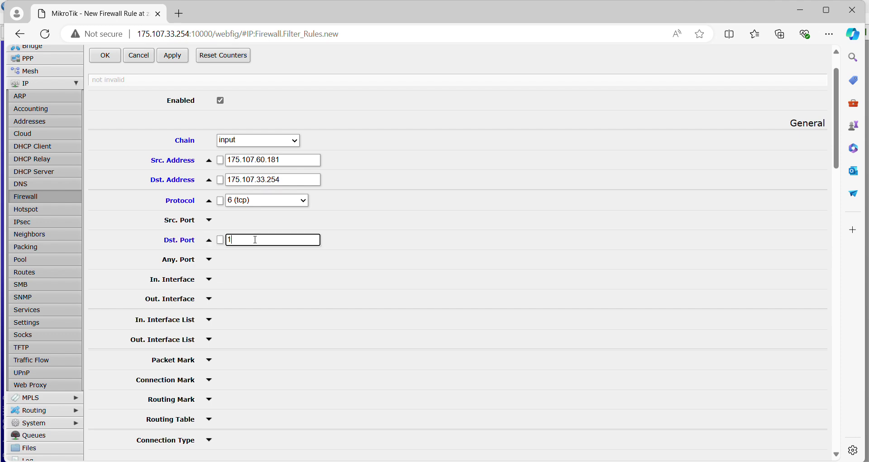
pyautogui.write('0000')
# Save the rule with the accept action and widen the Src. Address and Dst. Address columns in the filter rules list
pyautogui.scroll(-15, 322, 310)
pyautogui.scroll(-5, 321, 310)
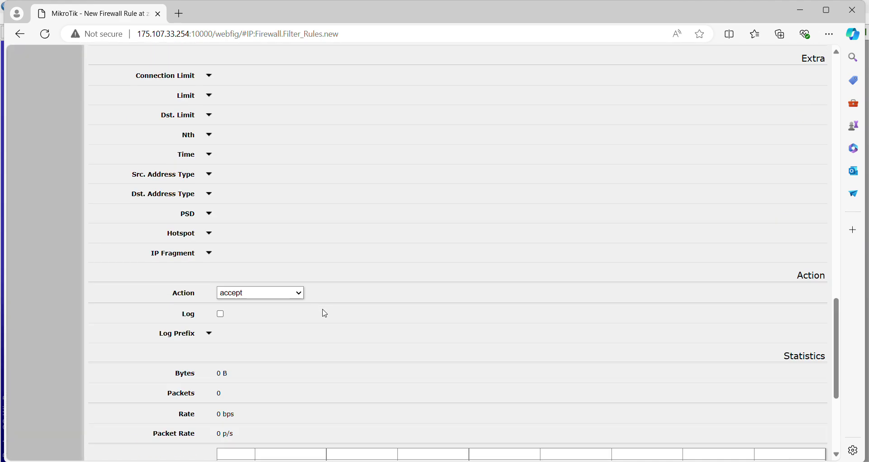
pyautogui.scroll(20, 322, 310)
pyautogui.click(180, 104)
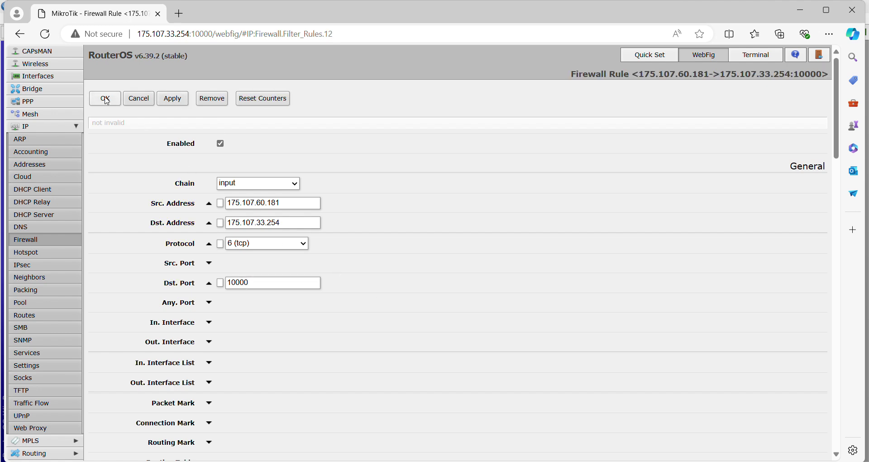
pyautogui.click(119, 99)
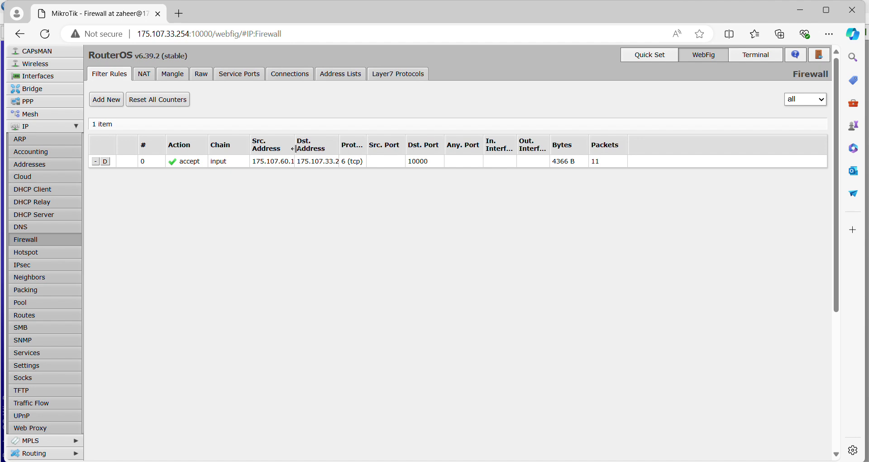
pyautogui.moveTo(296, 149); pyautogui.dragTo(306, 148)
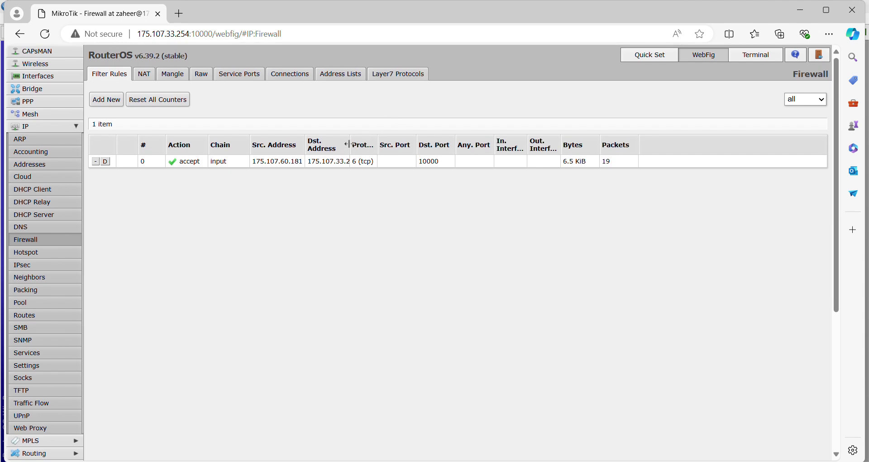
pyautogui.moveTo(353, 150); pyautogui.dragTo(366, 143)
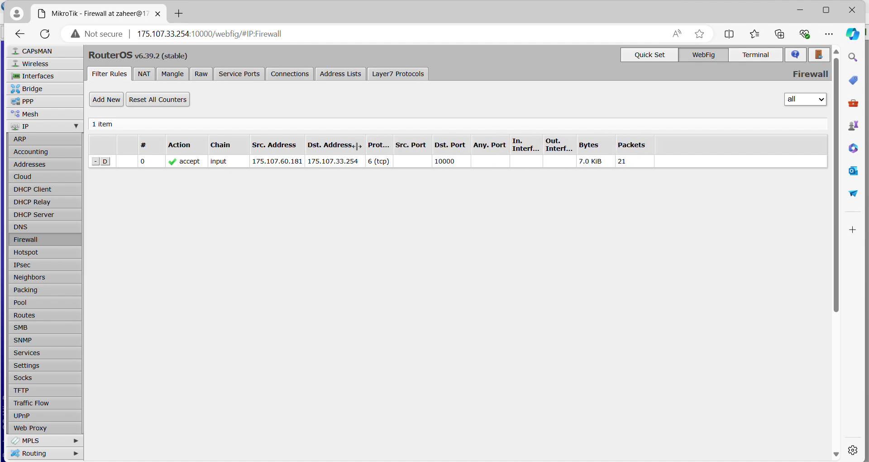
# Add a new firewall filter rule and set its chain to input
pyautogui.click(107, 101)
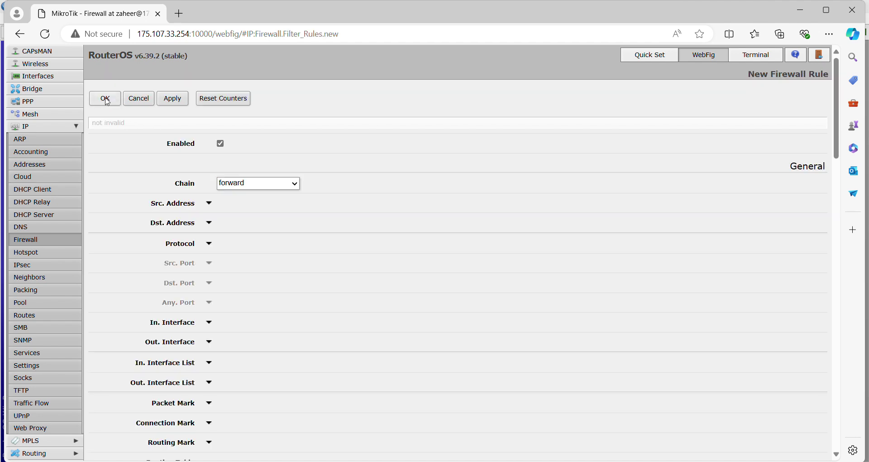
pyautogui.click(295, 183)
pyautogui.click(267, 209)
# Set the new rule's source address to 192.168.88.100
pyautogui.click(209, 204)
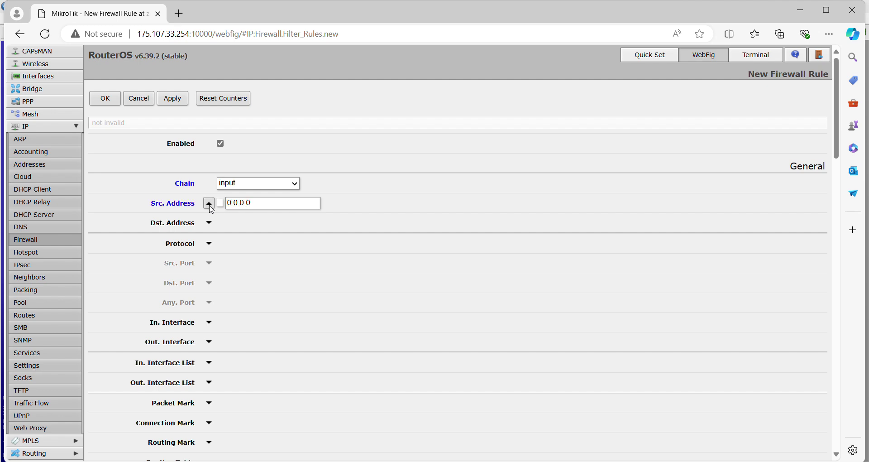
pyautogui.click(262, 202)
pyautogui.press('BackSpace')
pyautogui.press('BackSpace')
pyautogui.press('BackSpace')
pyautogui.press('BackSpace')
pyautogui.press('BackSpace')
pyautogui.press('BackSpace')
pyautogui.press('BackSpace')
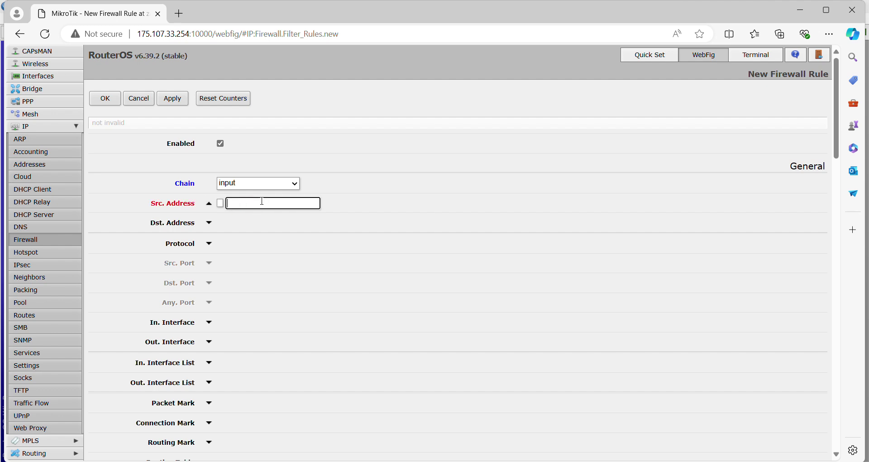
pyautogui.write('192.168.88.100')
# Set the rule's destination address to 192.168.88.1
pyautogui.click(209, 223)
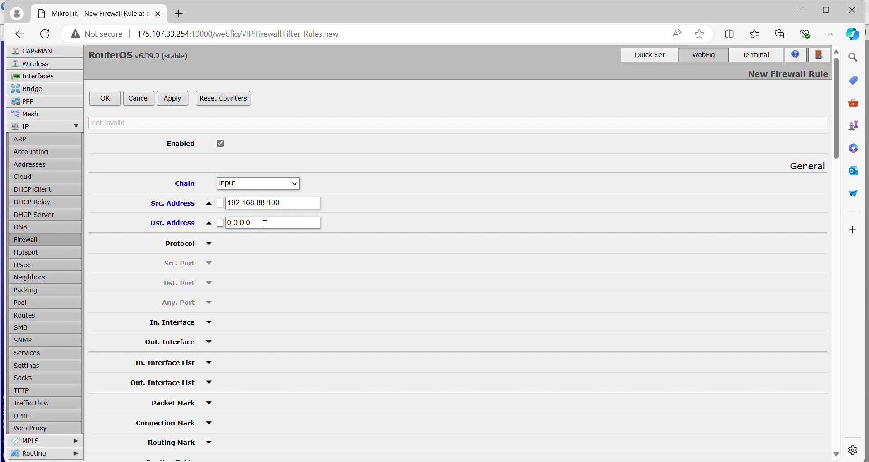
pyautogui.click(266, 223)
pyautogui.press('BackSpace')
pyautogui.press('BackSpace')
pyautogui.press('BackSpace')
pyautogui.press('BackSpace')
pyautogui.press('BackSpace')
pyautogui.press('BackSpace')
pyautogui.press('BackSpace')
pyautogui.write('19')
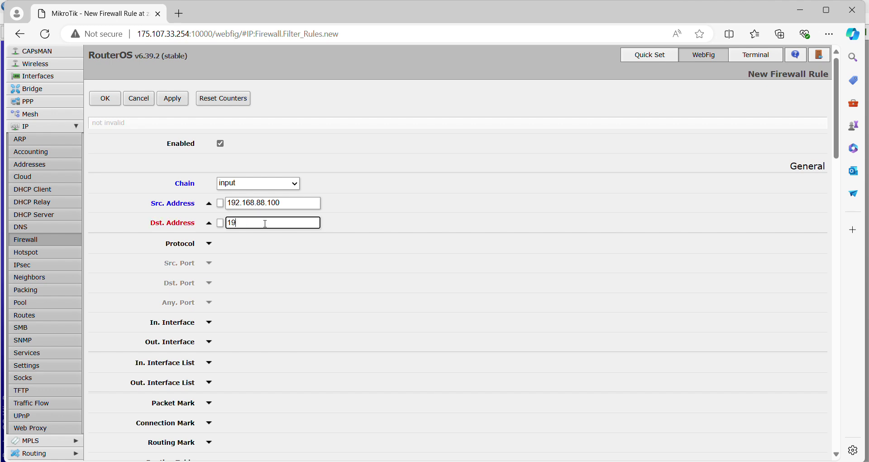
pyautogui.write('2.168.88.1')
# Match the 192.168.88.100 rule to protocol 6 (tcp) with destination port 10000
pyautogui.click(209, 243)
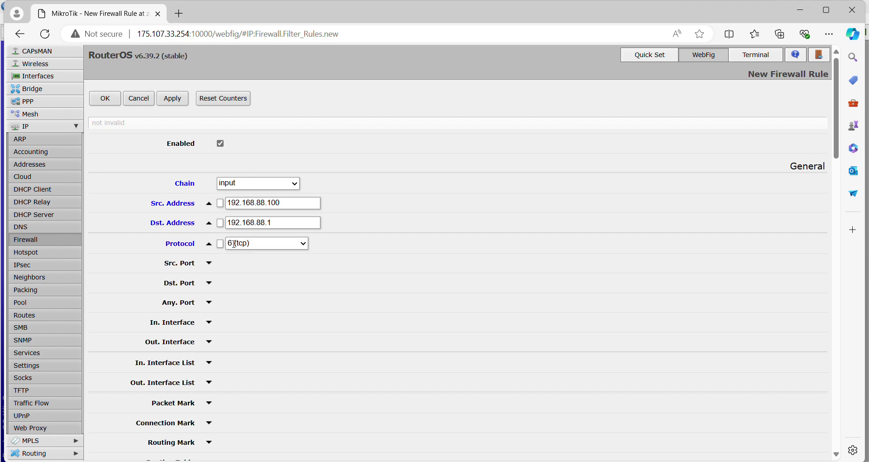
pyautogui.click(210, 283)
pyautogui.click(259, 282)
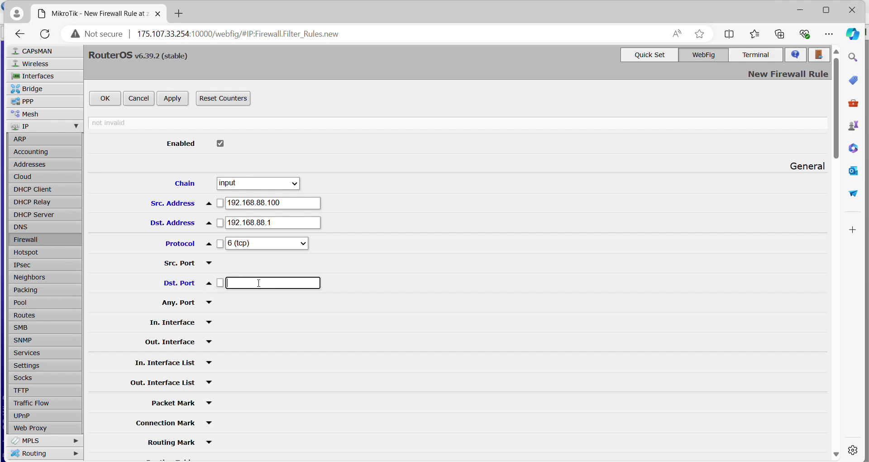
pyautogui.write('10000')
# Check that the rule's action is accept, and save it to the filter rules list
pyautogui.scroll(-13, 297, 329)
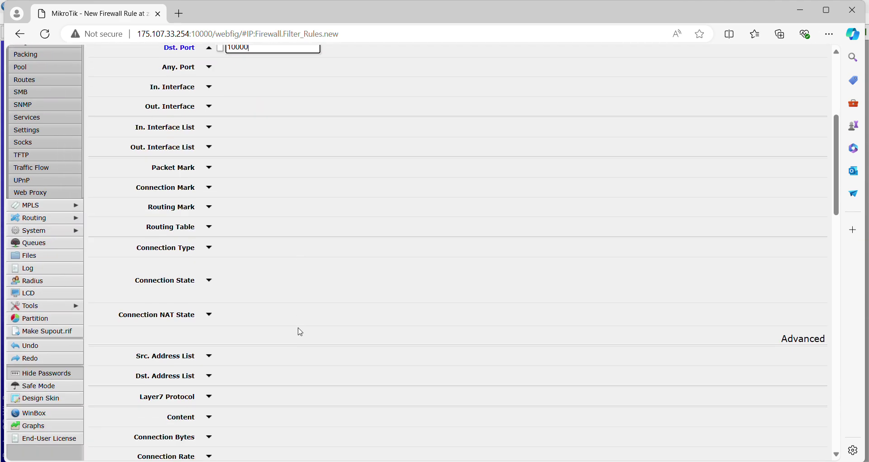
pyautogui.scroll(-10, 300, 332)
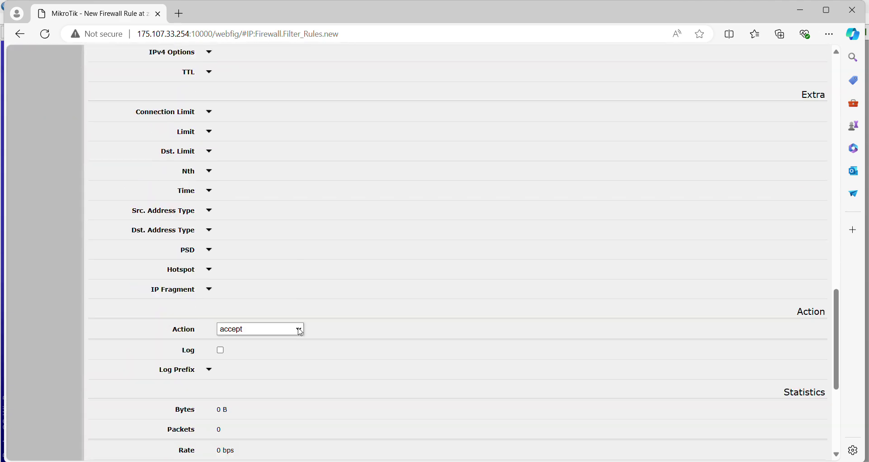
pyautogui.scroll(20, 297, 329)
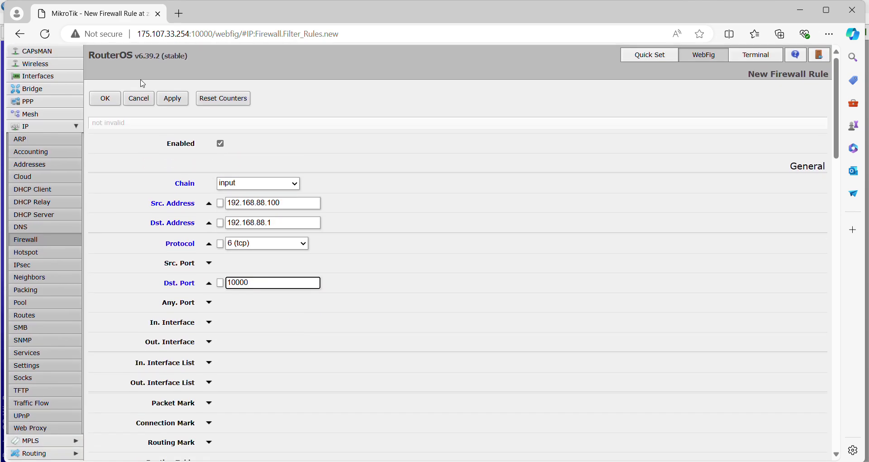
pyautogui.click(163, 101)
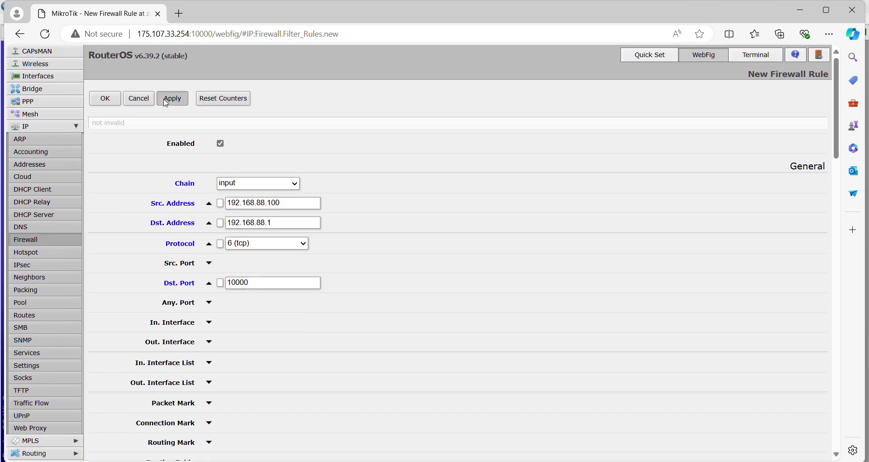
pyautogui.click(104, 100)
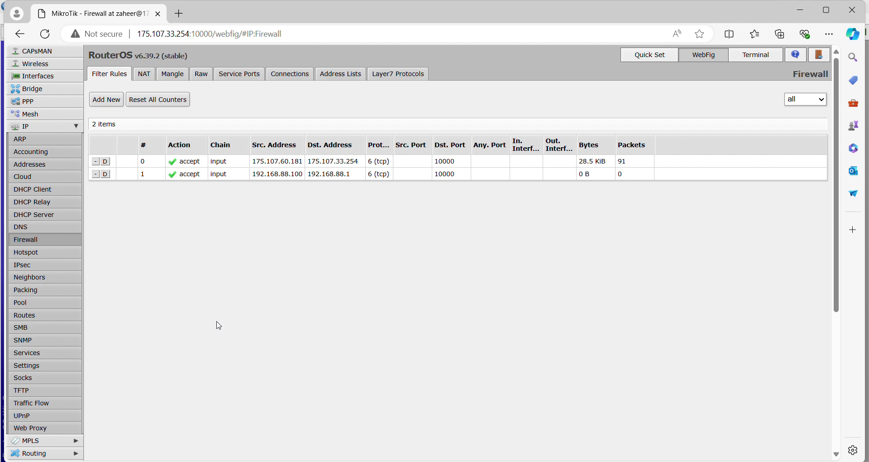
# Check the ports in the IP service list, and add another firewall filter rule on the input chain
pyautogui.click(43, 353)
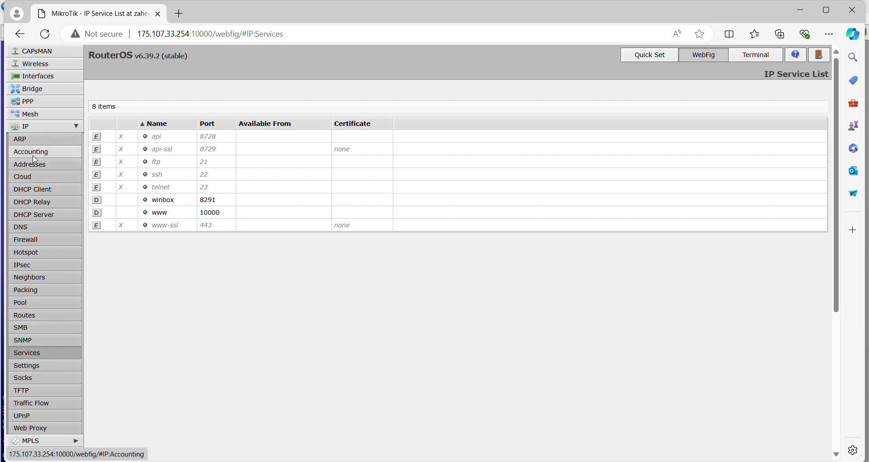
pyautogui.click(35, 243)
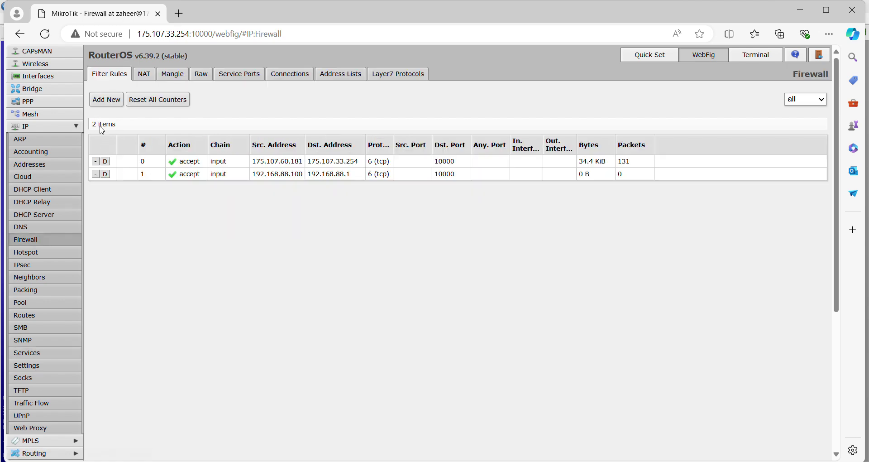
pyautogui.click(110, 102)
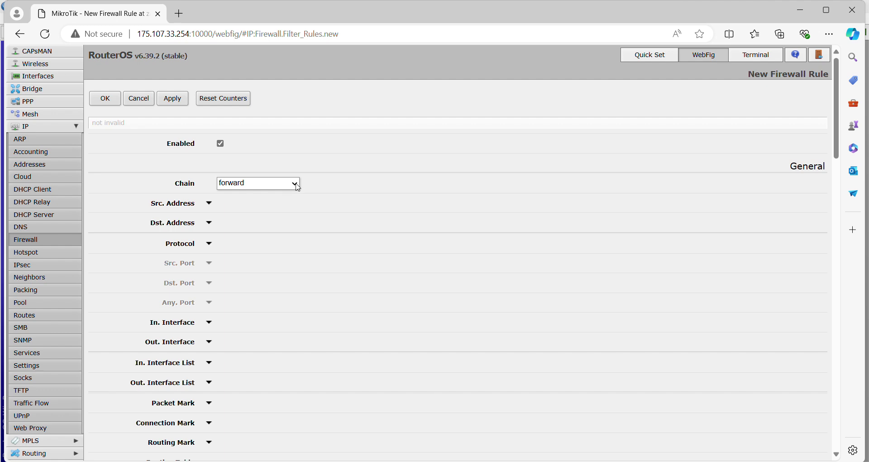
pyautogui.click(295, 184)
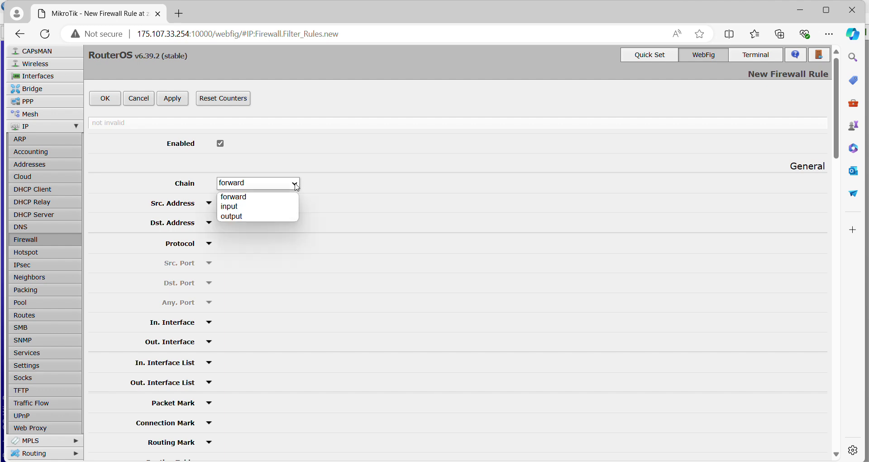
pyautogui.click(270, 208)
# Set the source address of the new input rule to 175.107.60.181
pyautogui.click(209, 204)
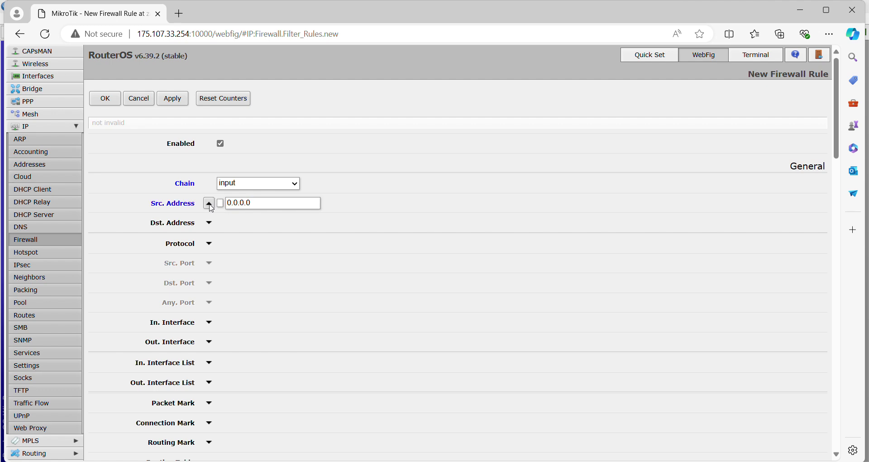
pyautogui.click(260, 203)
pyautogui.press('BackSpace')
pyautogui.press('BackSpace')
pyautogui.press('BackSpace')
pyautogui.press('BackSpace')
pyautogui.press('BackSpace')
pyautogui.press('BackSpace')
pyautogui.write('175.107')
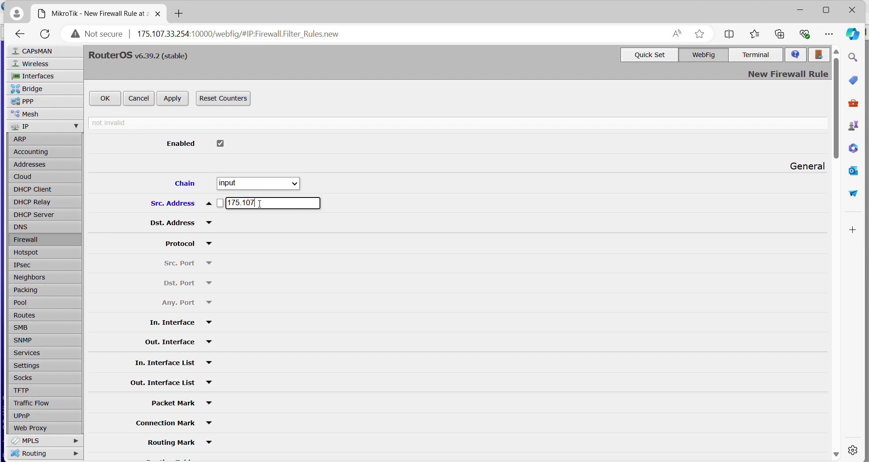
pyautogui.write('.60.181')
# Set the destination address of the new input rule to 175.107.33.254
pyautogui.click(209, 222)
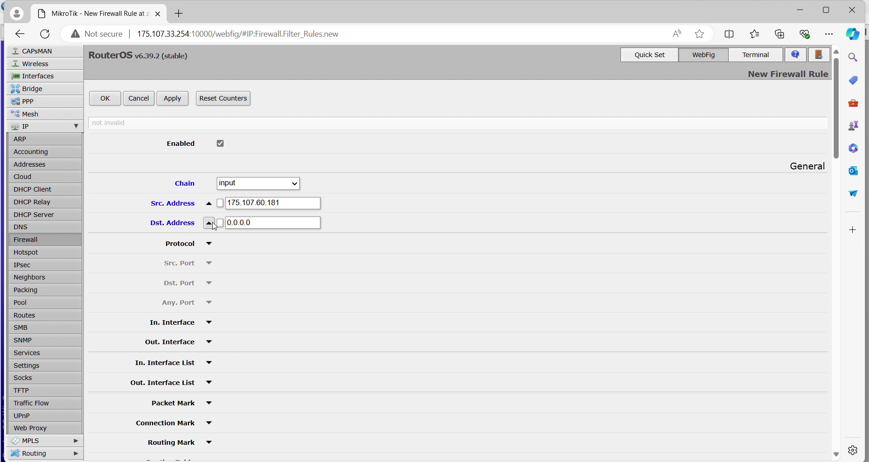
pyautogui.click(264, 219)
pyautogui.moveTo(264, 219); pyautogui.dragTo(220, 226)
pyautogui.write('1')
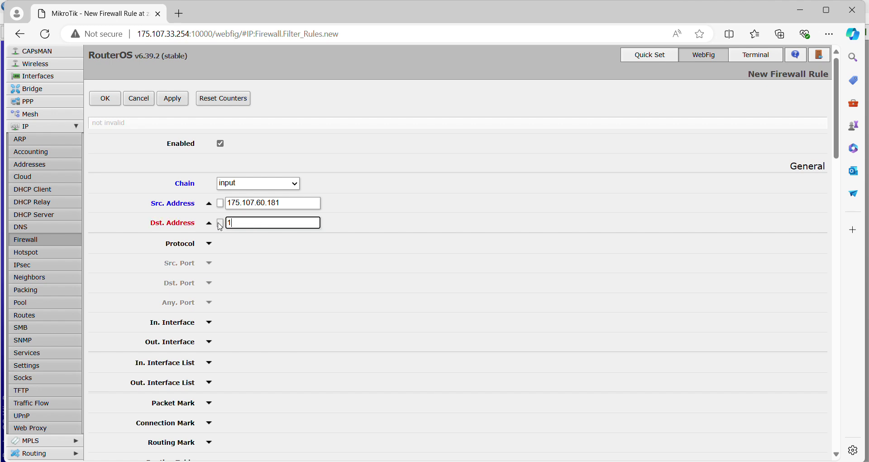
pyautogui.write('75.107.33.254')
# Match the rule to protocol 6 (tcp) with destination port 8651
pyautogui.click(210, 244)
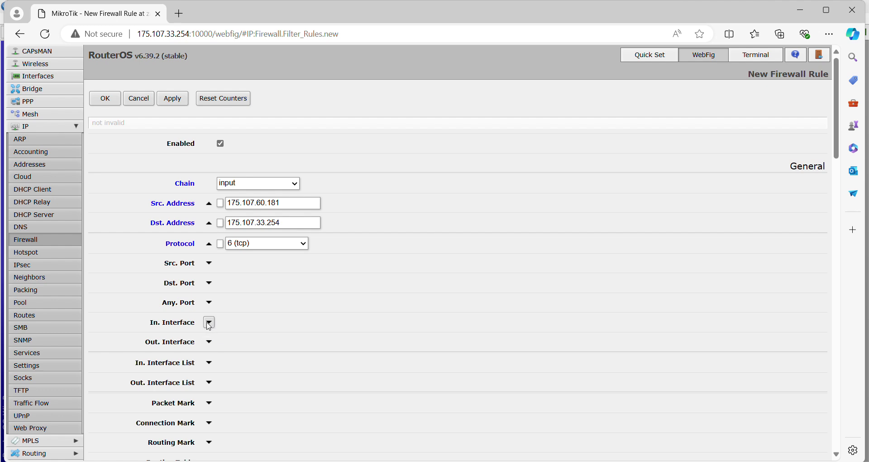
pyautogui.click(208, 283)
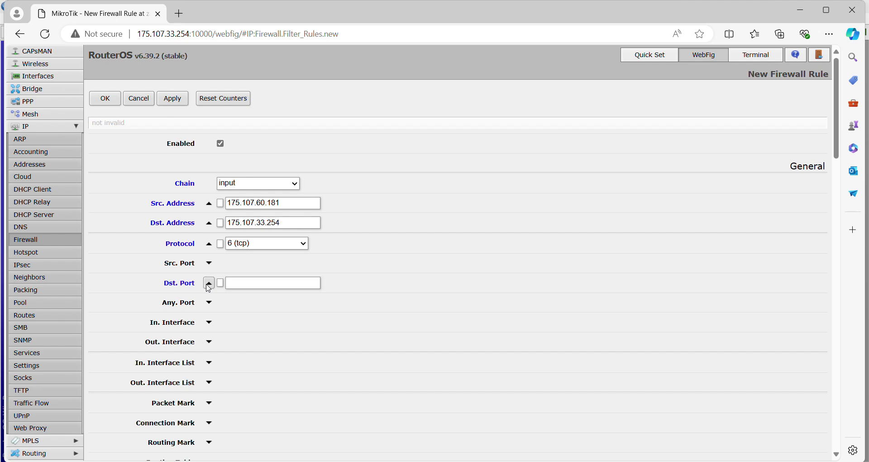
pyautogui.click(236, 284)
pyautogui.write('8651')
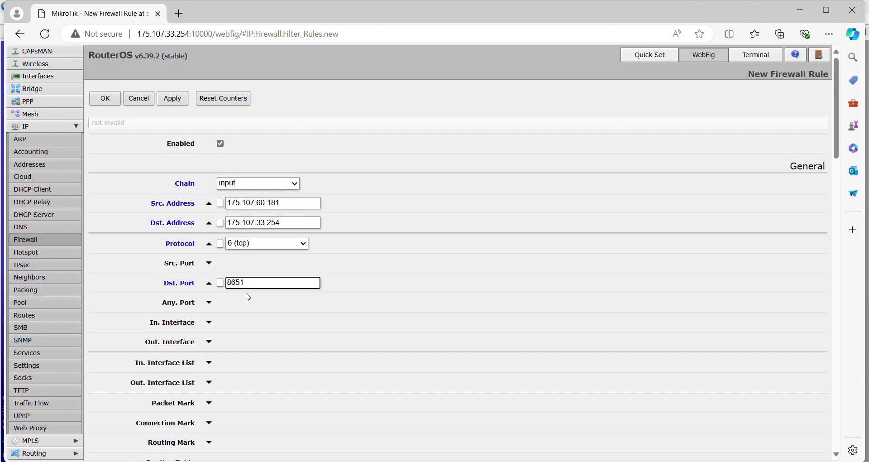
# Save the port 8651 rule with the accept action
pyautogui.scroll(-18, 261, 312)
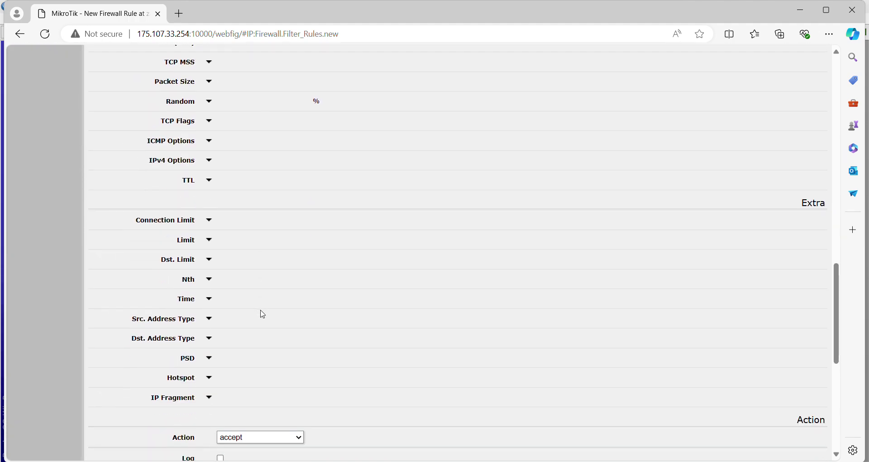
pyautogui.scroll(-4, 262, 313)
pyautogui.scroll(20, 262, 312)
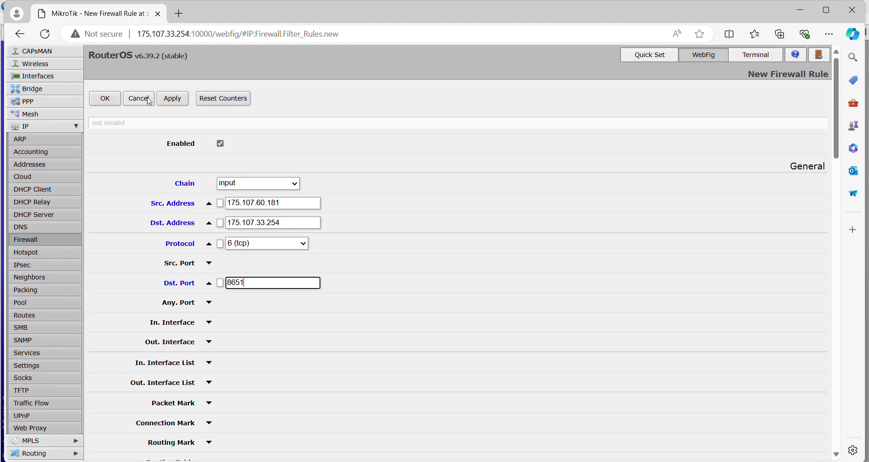
pyautogui.click(172, 99)
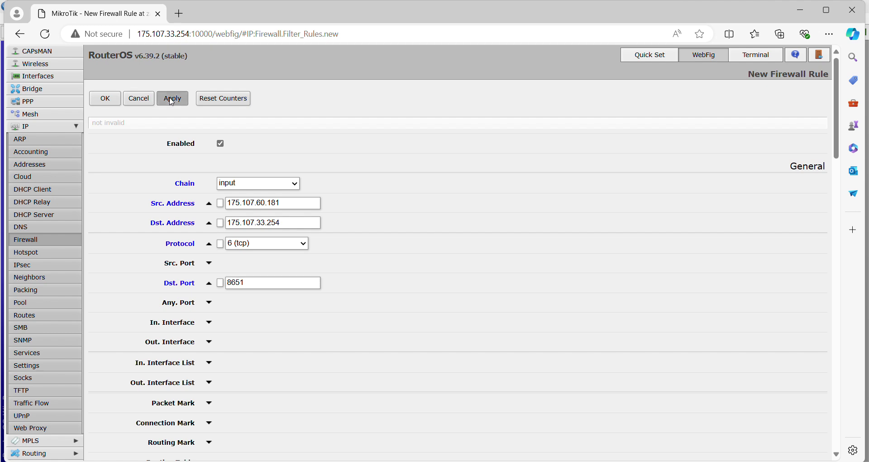
pyautogui.click(104, 98)
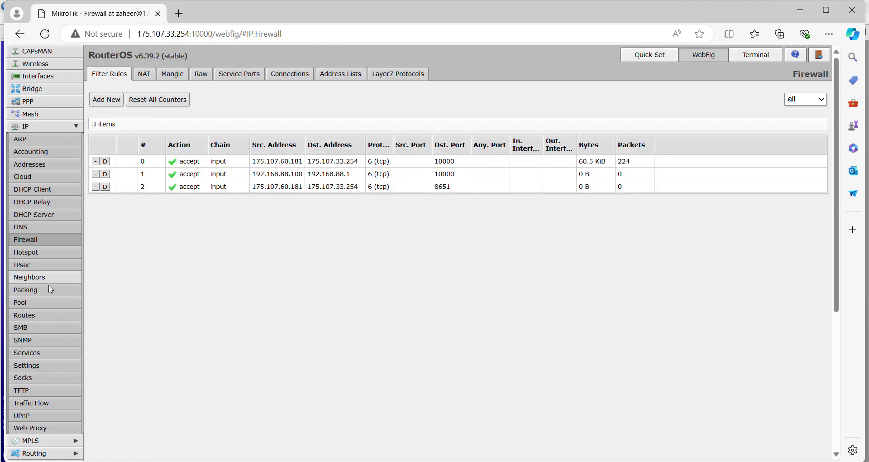
# Look up the winbox port in the IP service list and set the port 8651 rule's destination port to 8291
pyautogui.click(40, 357)
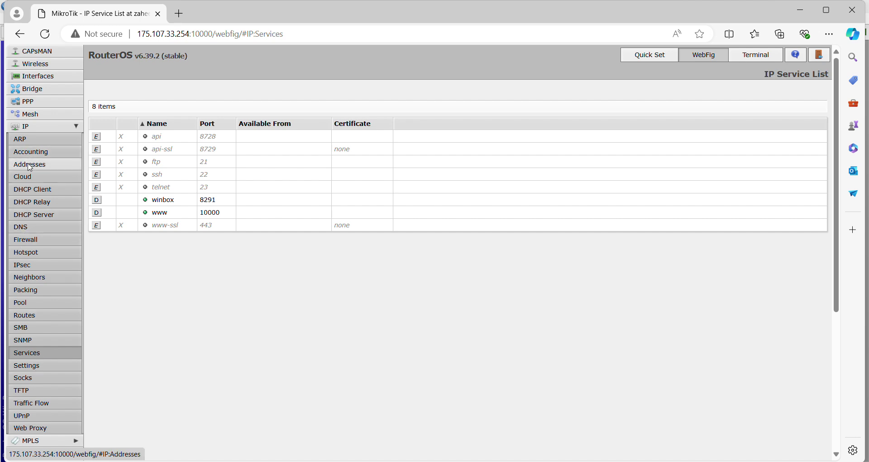
pyautogui.click(28, 241)
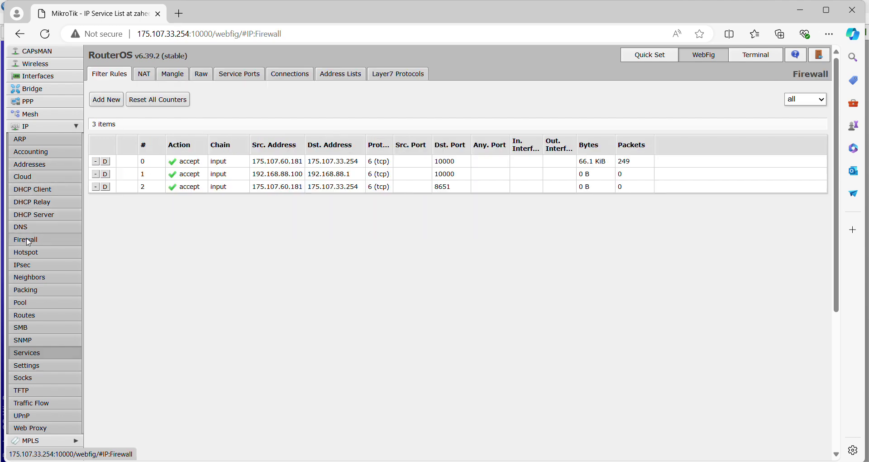
pyautogui.click(302, 192)
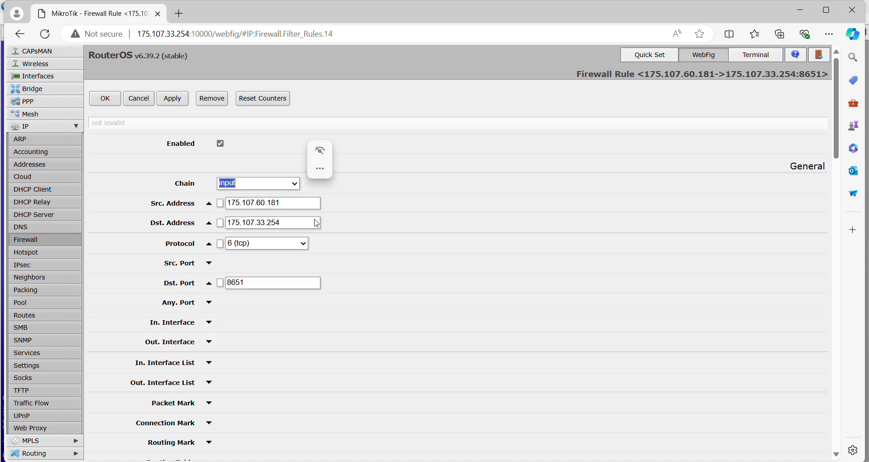
pyautogui.click(261, 282)
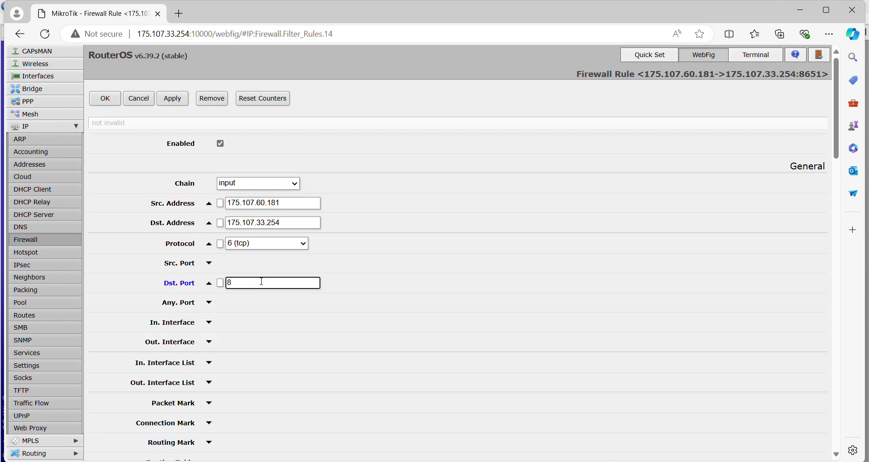
pyautogui.write('8291')
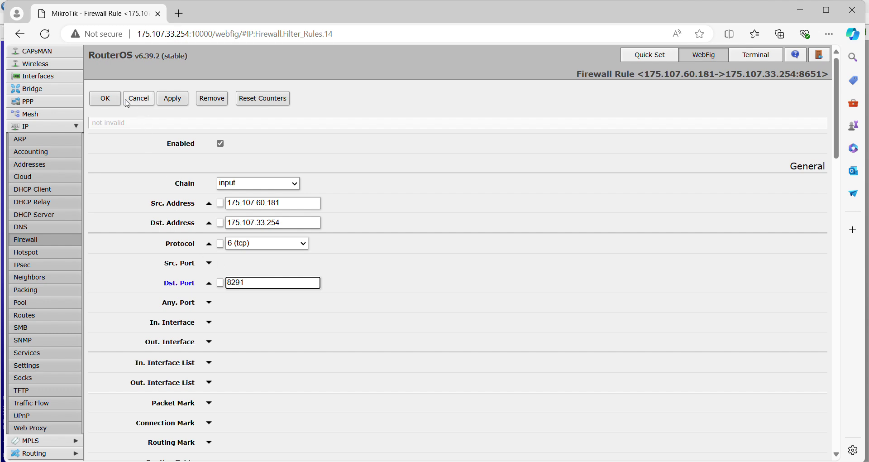
pyautogui.click(111, 99)
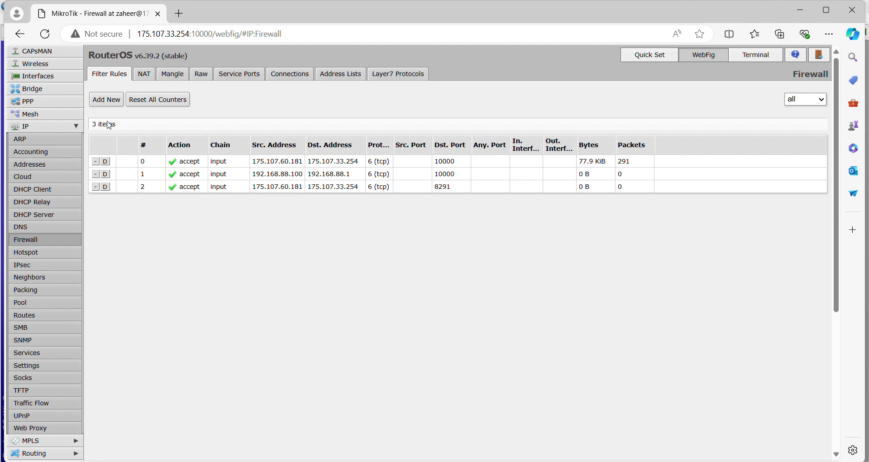
# Add a new firewall filter rule on the input chain with source address 192.168.88.100
pyautogui.click(104, 101)
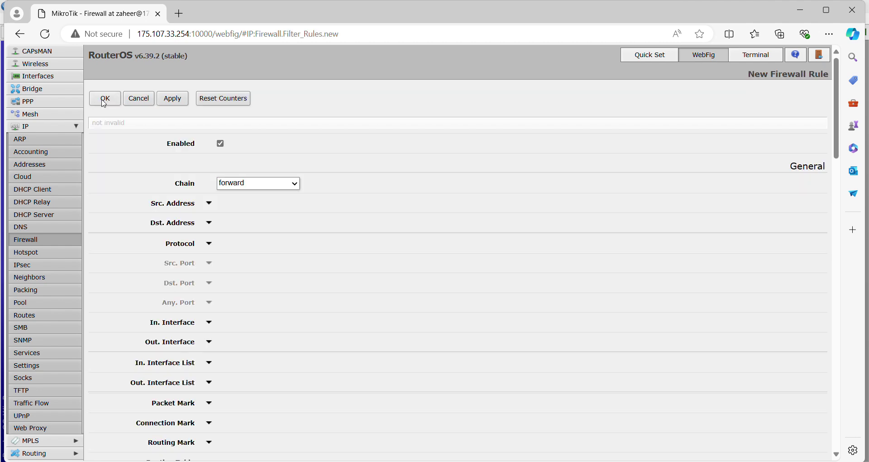
pyautogui.click(295, 184)
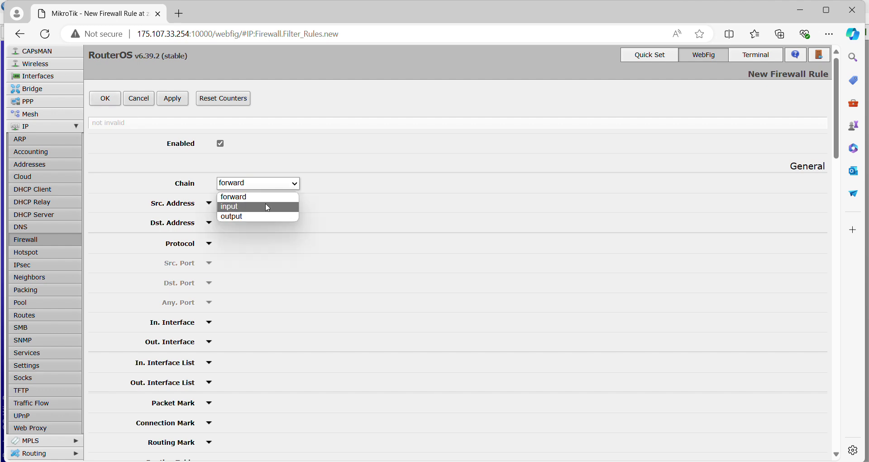
pyautogui.click(246, 212)
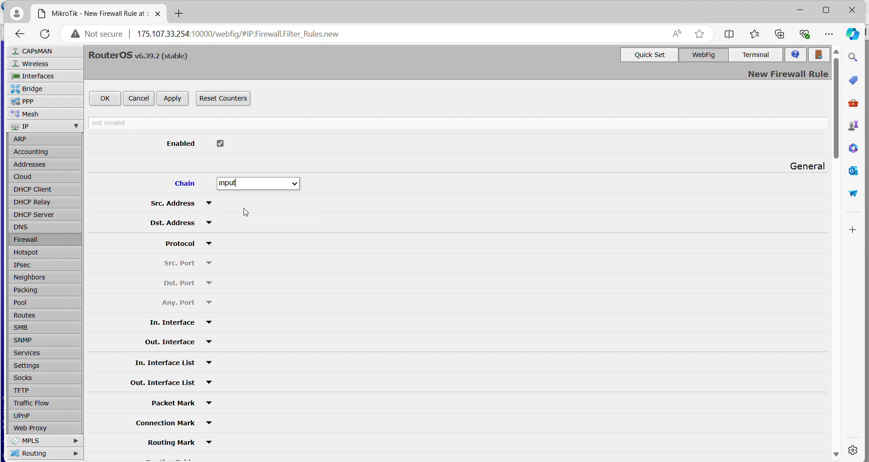
pyautogui.click(210, 204)
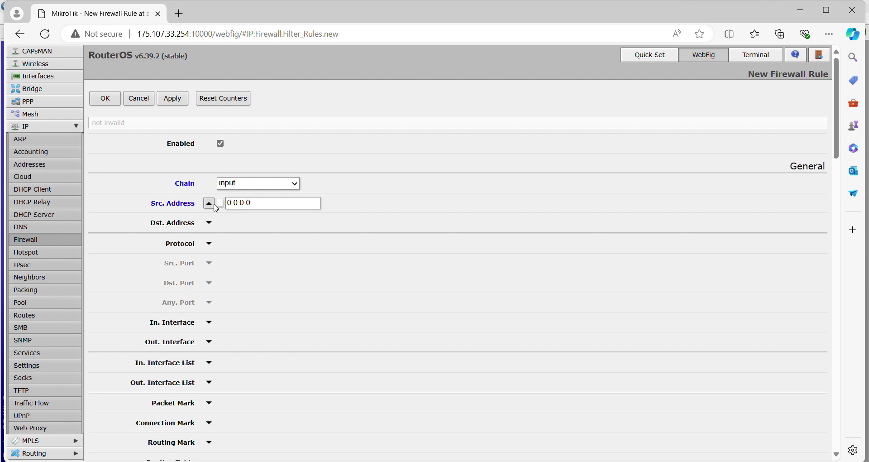
pyautogui.click(256, 203)
pyautogui.press('BackSpace')
pyautogui.press('BackSpace')
pyautogui.press('BackSpace')
pyautogui.press('BackSpace')
pyautogui.press('BackSpace')
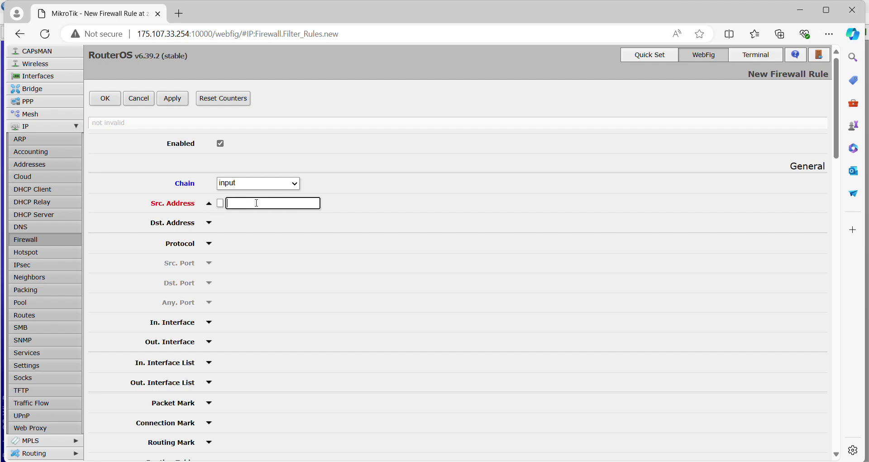
pyautogui.write('192.168.88.100')
# Set the new input rule's destination address to 192.168.88.1
pyautogui.click(209, 223)
pyautogui.click(267, 220)
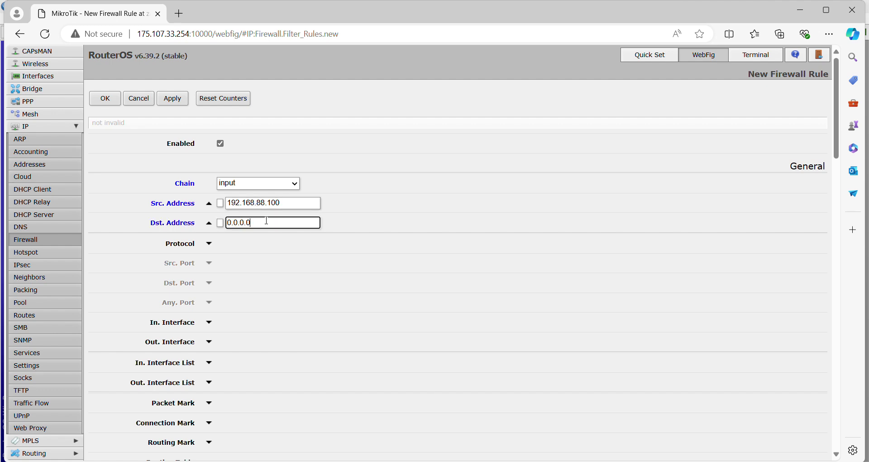
pyautogui.press('BackSpace')
pyautogui.press('BackSpace')
pyautogui.press('BackSpace')
pyautogui.press('BackSpace')
pyautogui.press('BackSpace')
pyautogui.press('BackSpace')
pyautogui.press('BackSpace')
pyautogui.write('1')
pyautogui.press('BackSpace')
pyautogui.write('192.168.88.1')
# Match the 192.168.88.100 rule to protocol 6 (tcp) with destination port 8651 and save it
pyautogui.click(209, 243)
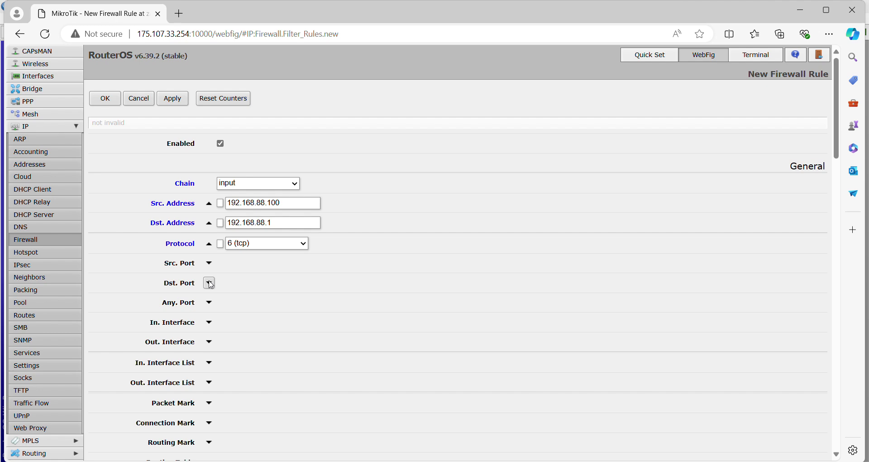
pyautogui.click(210, 284)
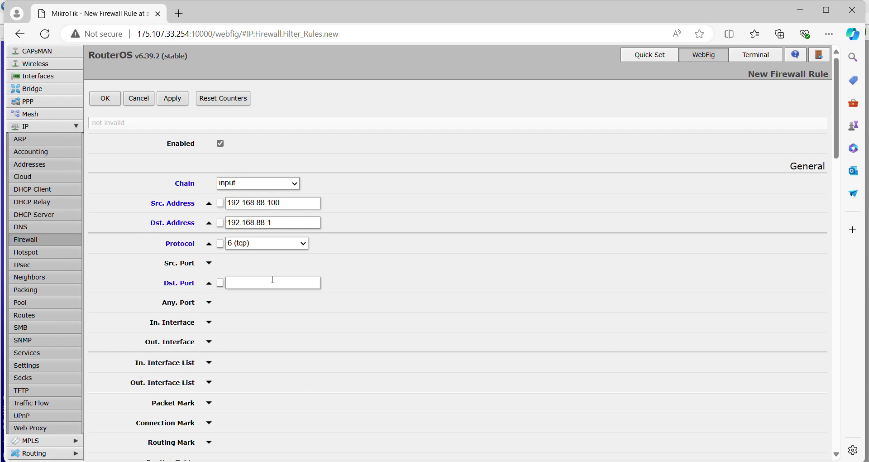
pyautogui.click(269, 283)
pyautogui.write('8651')
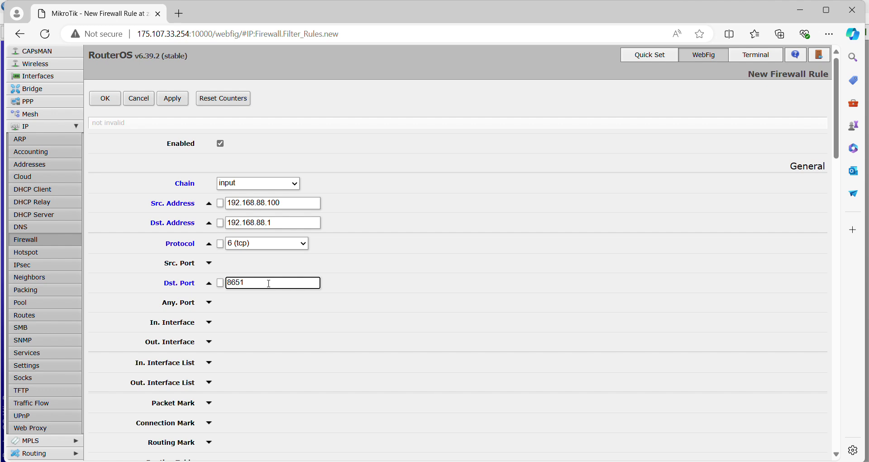
pyautogui.click(113, 99)
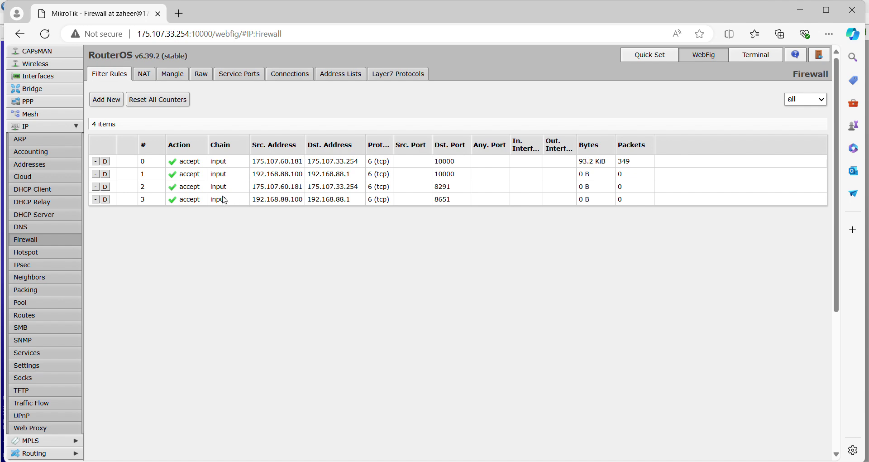
# Change the destination port of the 192.168.88.100 rule on port 8651 to 8291 and save it
pyautogui.doubleClick(181, 202)
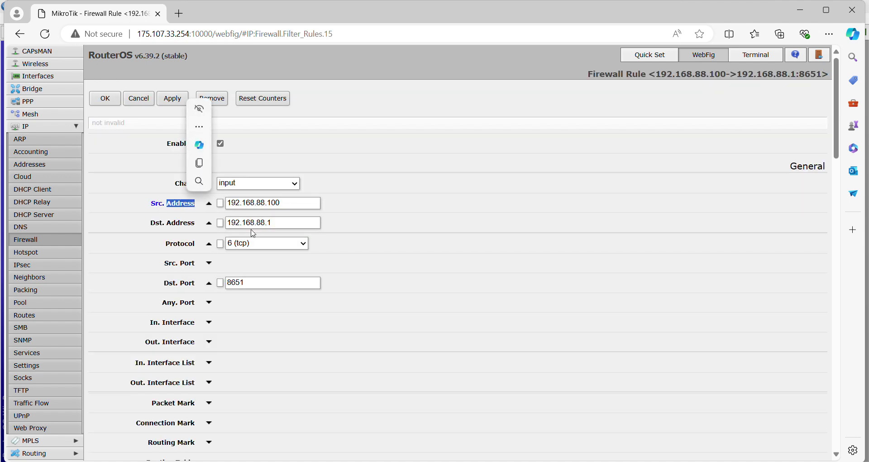
pyautogui.click(252, 282)
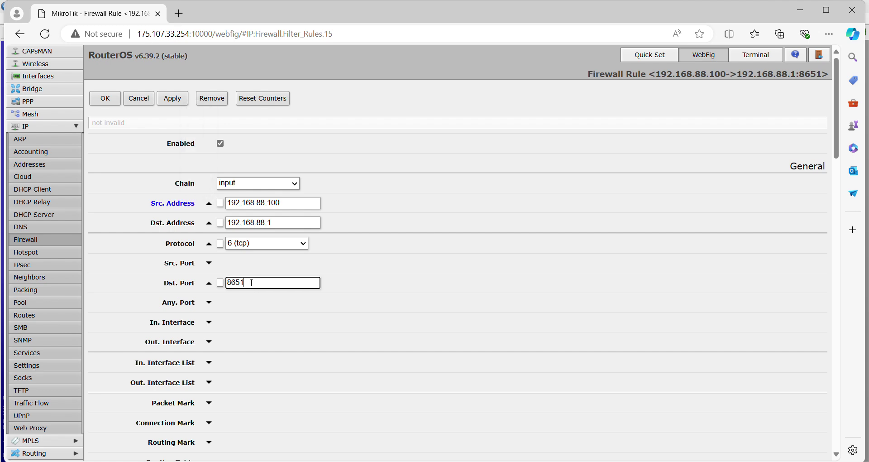
pyautogui.hotkey('ctrl', 'a')
pyautogui.write('82')
pyautogui.click(111, 100)
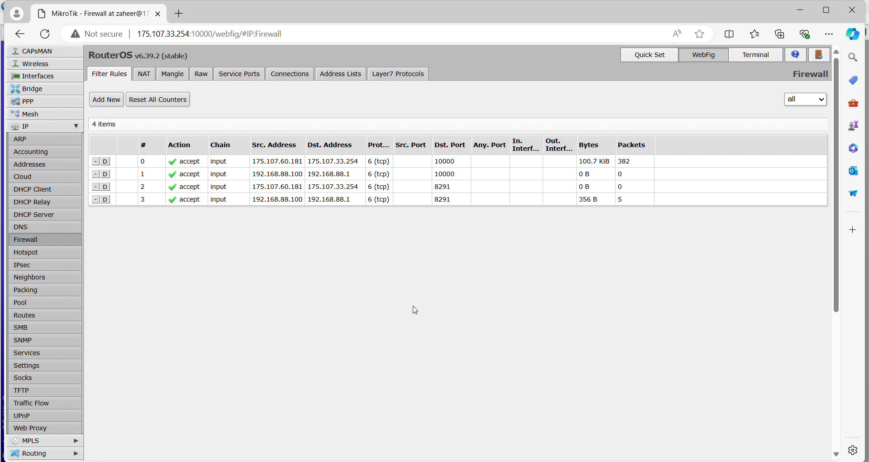
# Add an input-chain filter rule for destination address 175.107.33.254, leaving the source address unset
pyautogui.click(94, 101)
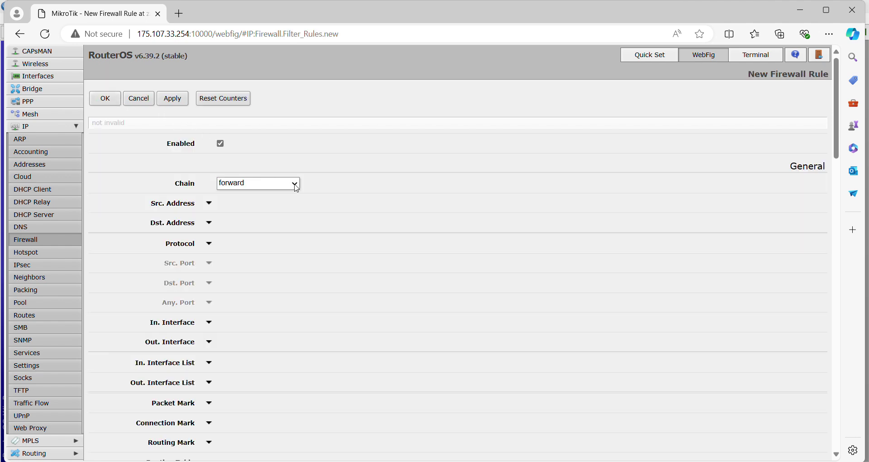
pyautogui.click(294, 188)
pyautogui.click(254, 210)
pyautogui.click(209, 203)
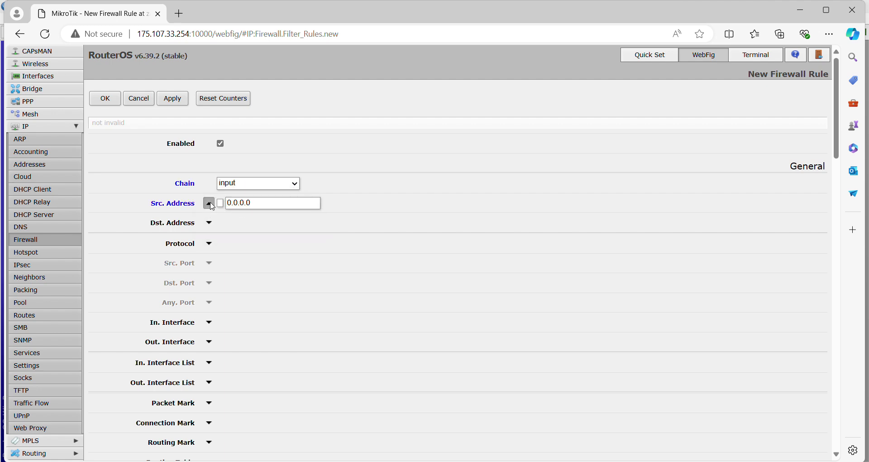
pyautogui.click(210, 203)
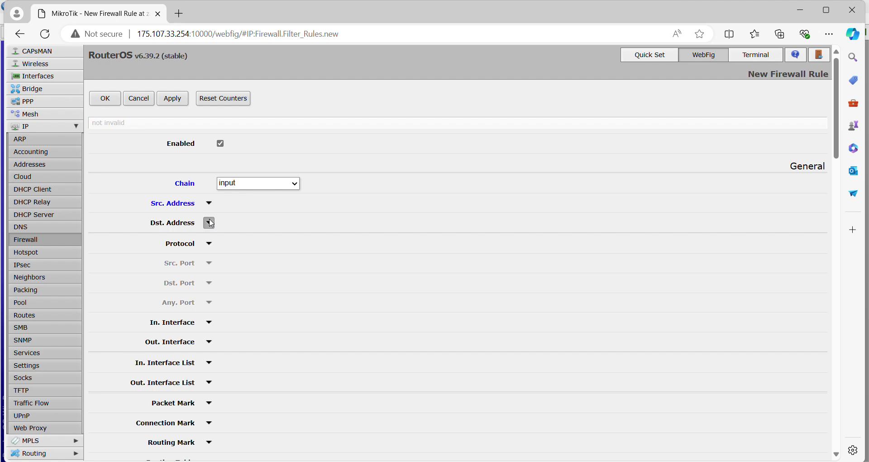
pyautogui.click(209, 222)
pyautogui.click(265, 223)
pyautogui.press('BackSpace')
pyautogui.press('BackSpace')
pyautogui.press('BackSpace')
pyautogui.press('BackSpace')
pyautogui.press('BackSpace')
pyautogui.press('BackSpace')
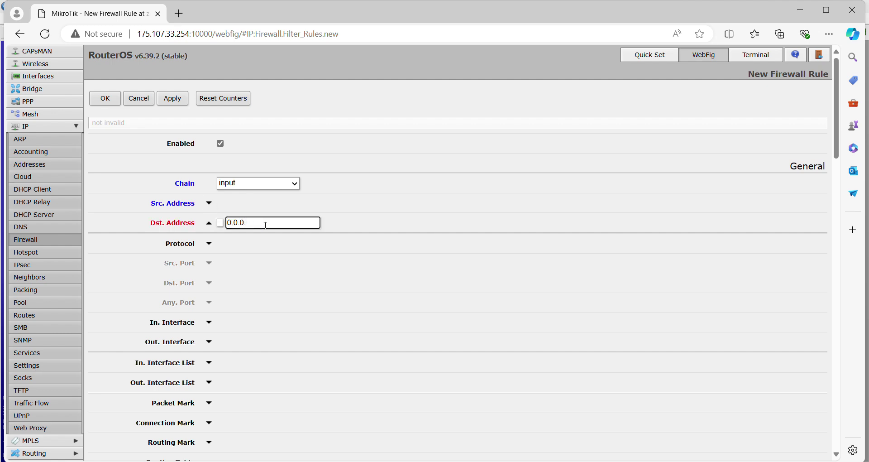
pyautogui.press('BackSpace')
pyautogui.write('175.107.33.254')
# Match the new rule to protocol 6 (tcp) with destination port 10000
pyautogui.click(209, 244)
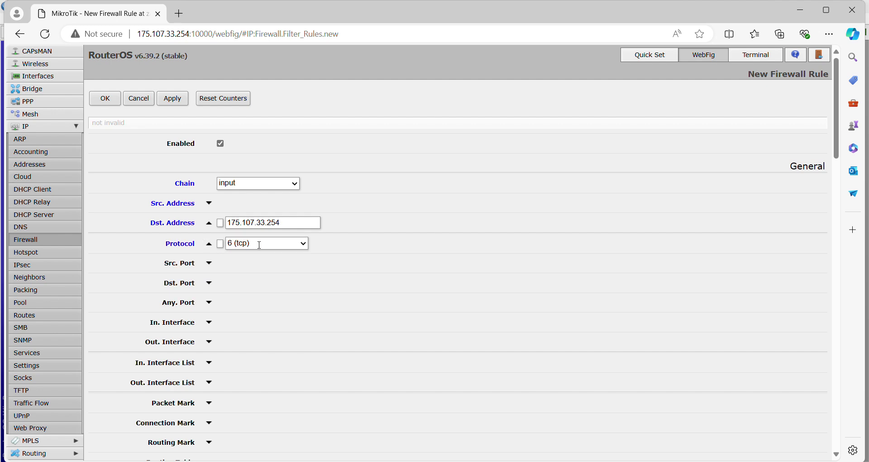
pyautogui.click(209, 284)
pyautogui.click(252, 284)
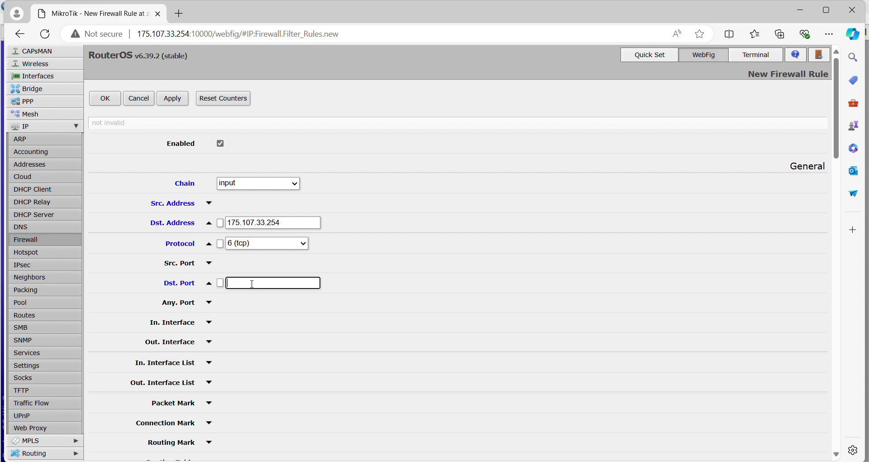
pyautogui.write('10000')
# Set the port 10000 rule's action to reject and save the rule
pyautogui.scroll(-10, 297, 349)
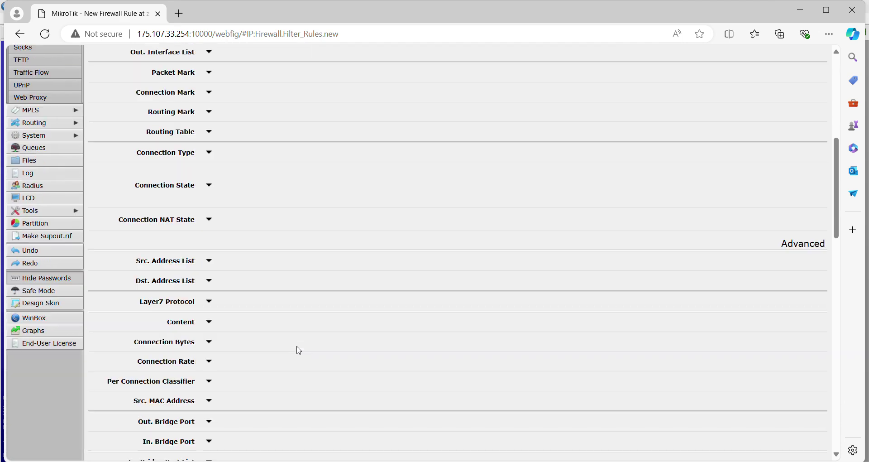
pyautogui.scroll(-10, 297, 349)
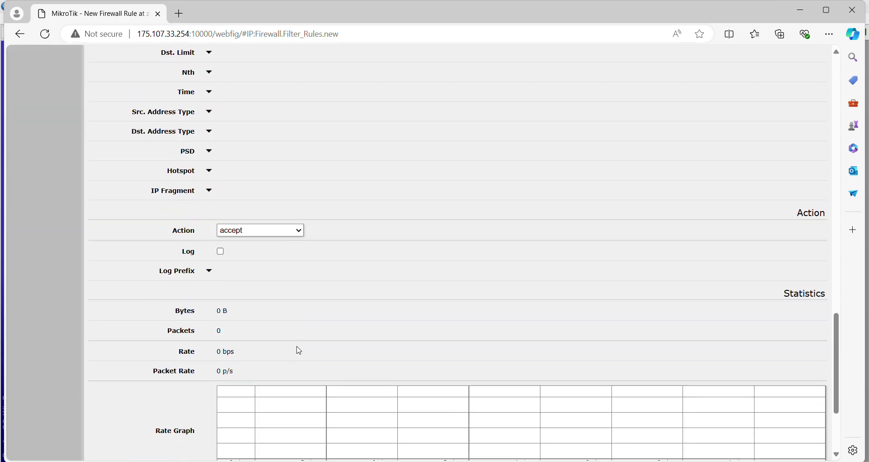
pyautogui.click(300, 231)
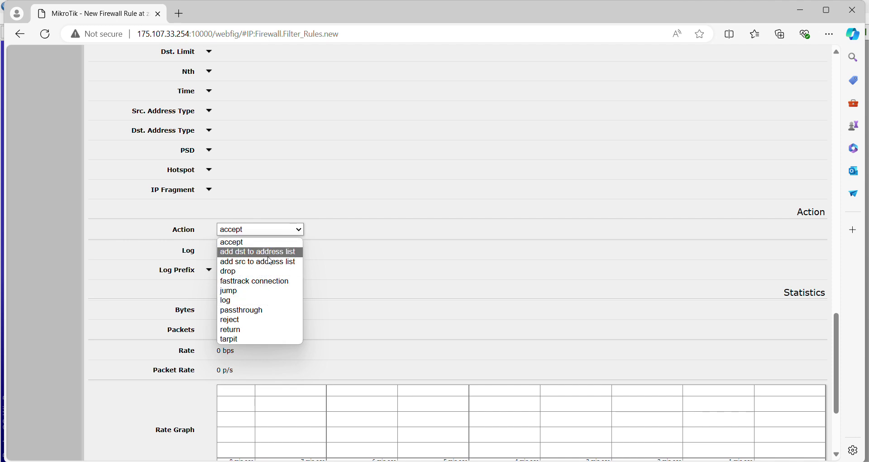
pyautogui.click(246, 321)
pyautogui.scroll(20, 370, 203)
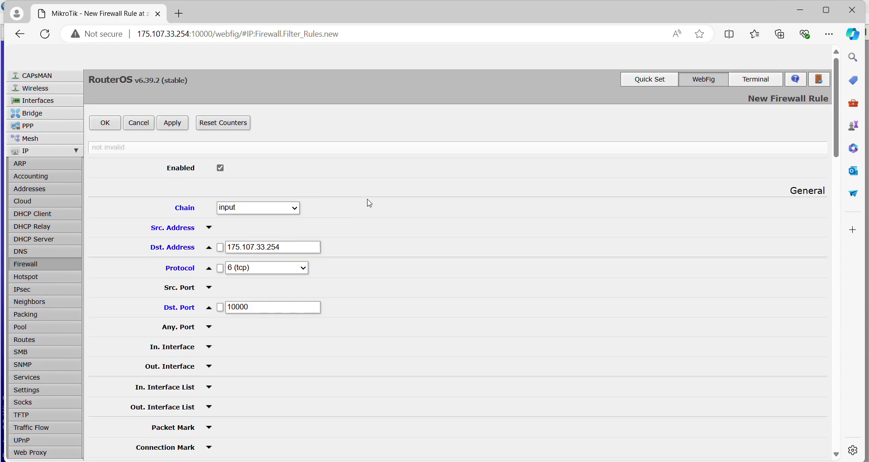
pyautogui.click(105, 99)
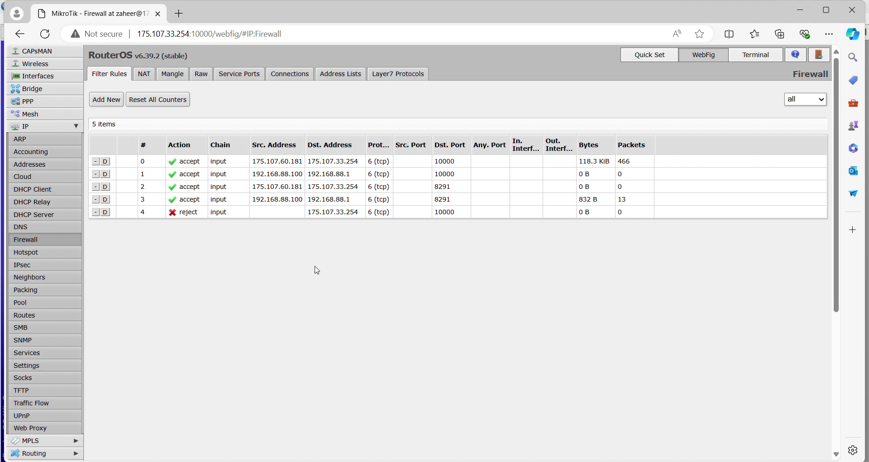
# Add another input-chain filter rule after the port 10000 reject rule, with destination address 175.107.33.254 and any source
pyautogui.click(95, 101)
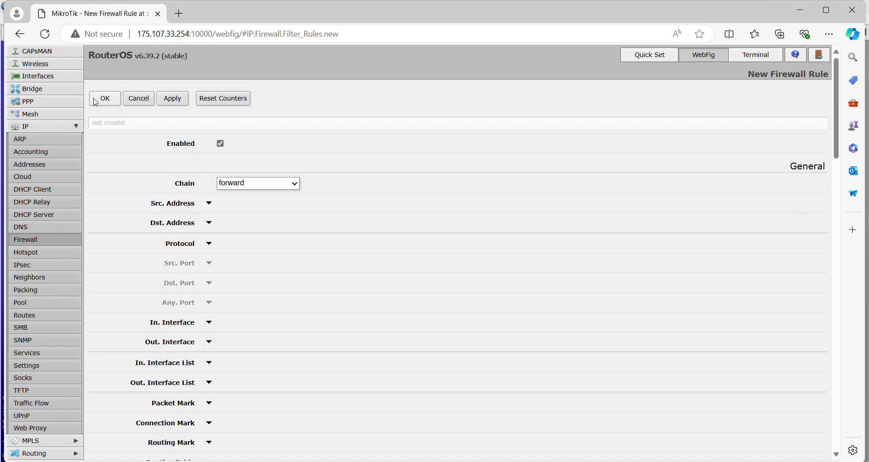
pyautogui.click(295, 185)
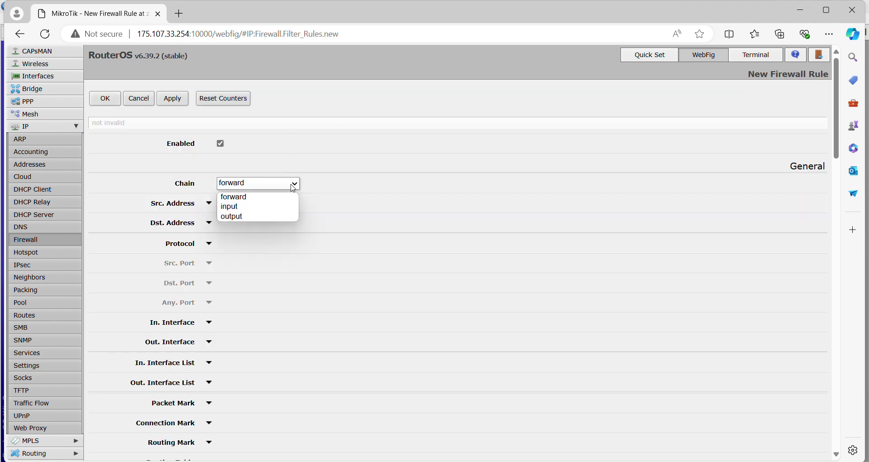
pyautogui.click(266, 208)
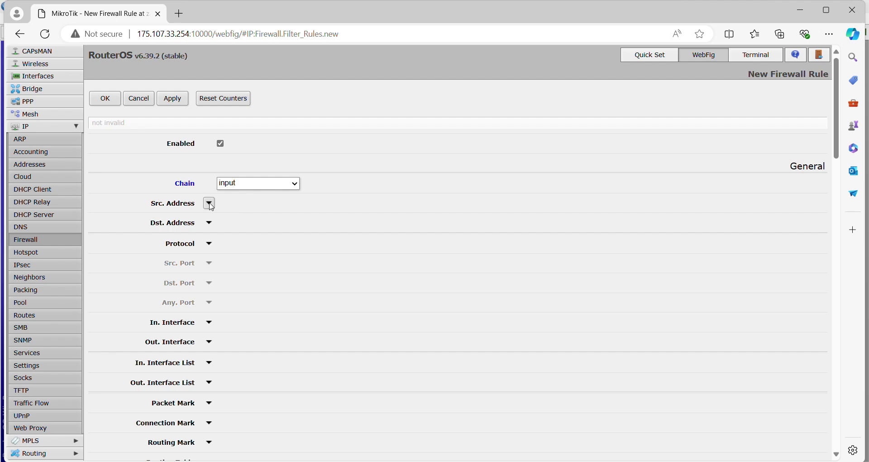
pyautogui.click(209, 224)
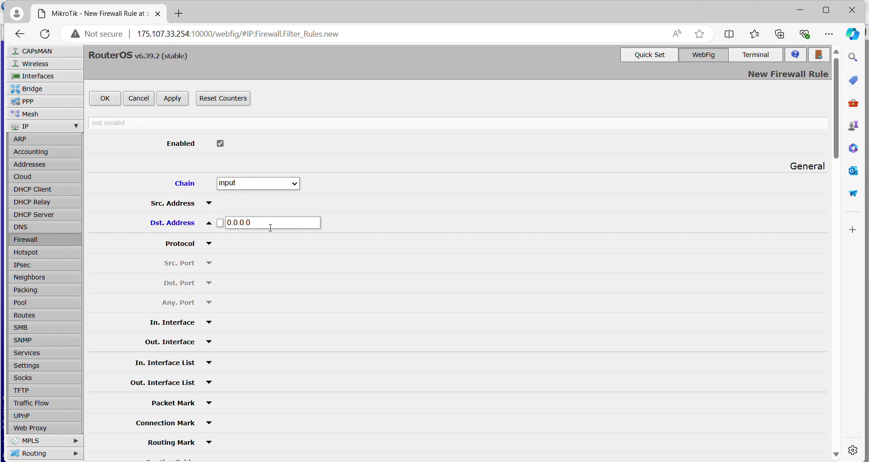
pyautogui.click(276, 225)
pyautogui.press('BackSpace')
pyautogui.press('BackSpace')
pyautogui.press('BackSpace')
pyautogui.press('BackSpace')
pyautogui.press('BackSpace')
pyautogui.press('BackSpace')
pyautogui.press('BackSpace')
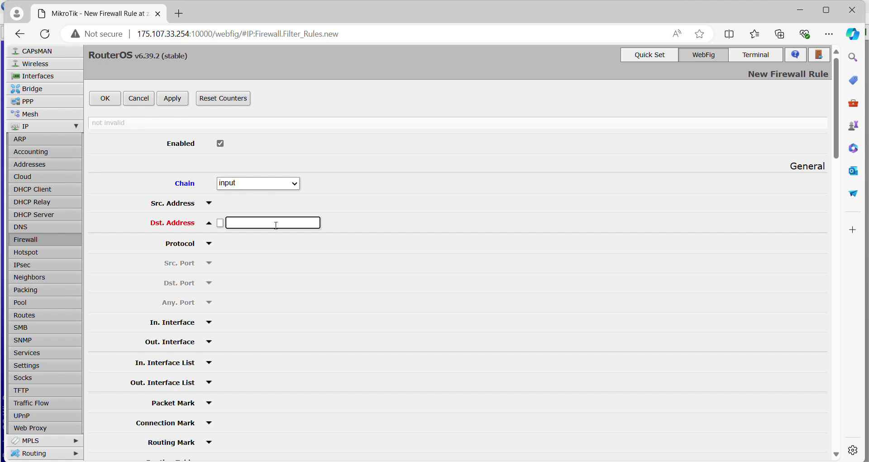
pyautogui.write('175.107.33.254')
# Match the new rule to protocol 6 (tcp) with destination port 8291
pyautogui.click(209, 244)
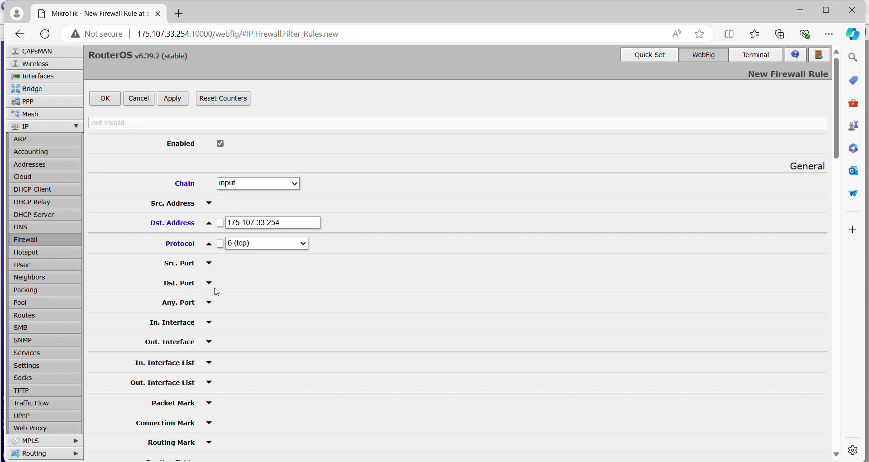
pyautogui.click(209, 282)
pyautogui.click(250, 284)
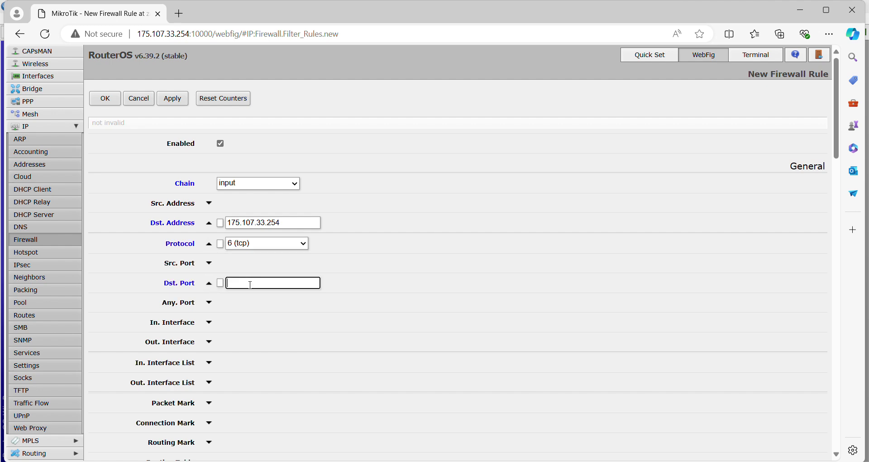
pyautogui.write('8291')
# Set the action of the new port 8291 rule to reject
pyautogui.scroll(-20, 259, 314)
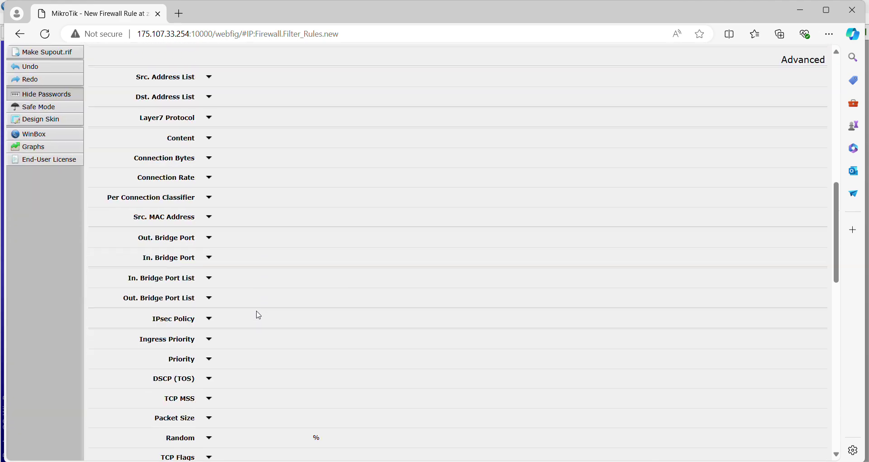
pyautogui.scroll(-2, 257, 313)
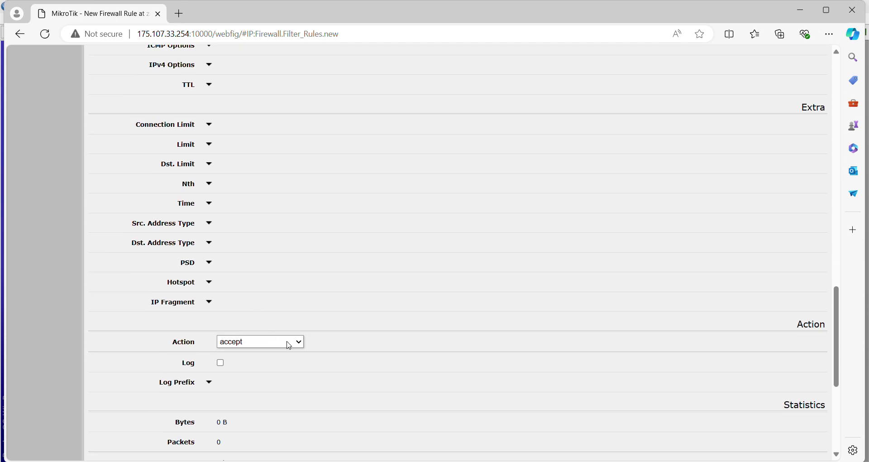
pyautogui.click(287, 345)
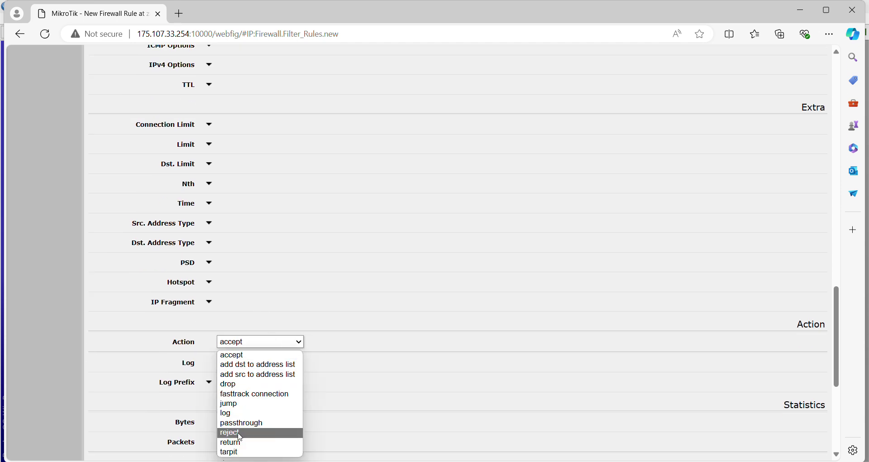
pyautogui.click(242, 434)
pyautogui.scroll(-5, 351, 410)
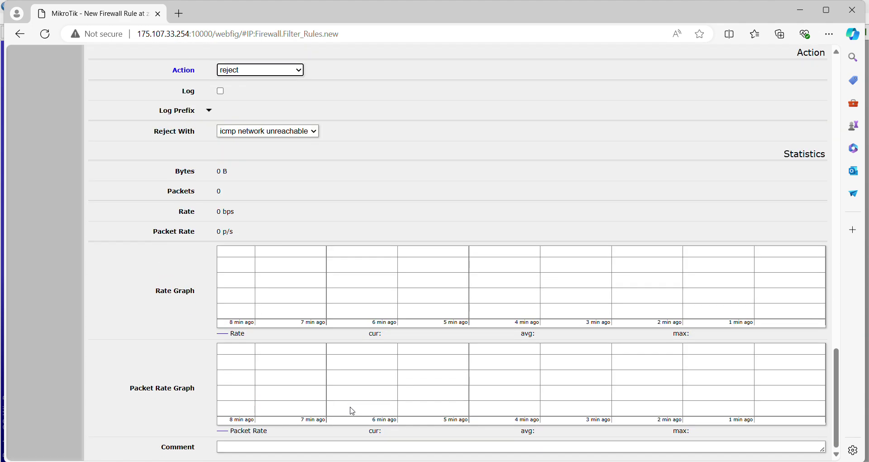
# Save the new reject rule for TCP port 8291 on destination 175.107.33.254
pyautogui.scroll(2, 351, 409)
pyautogui.scroll(15, 351, 409)
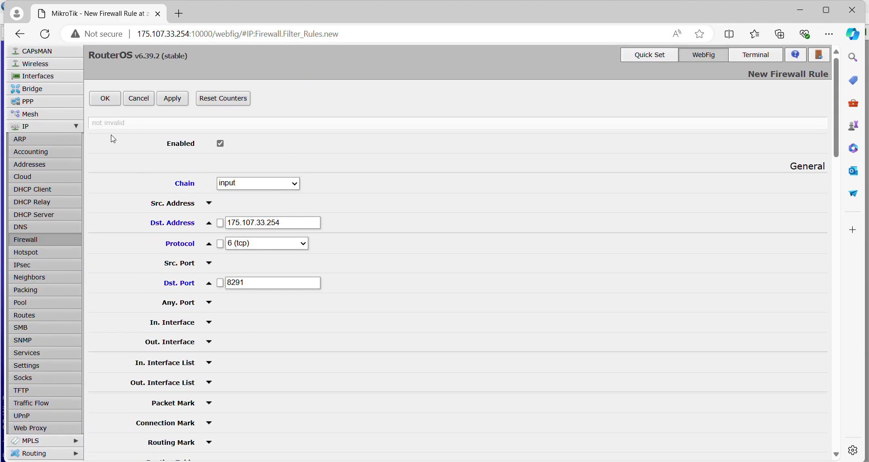
pyautogui.click(105, 99)
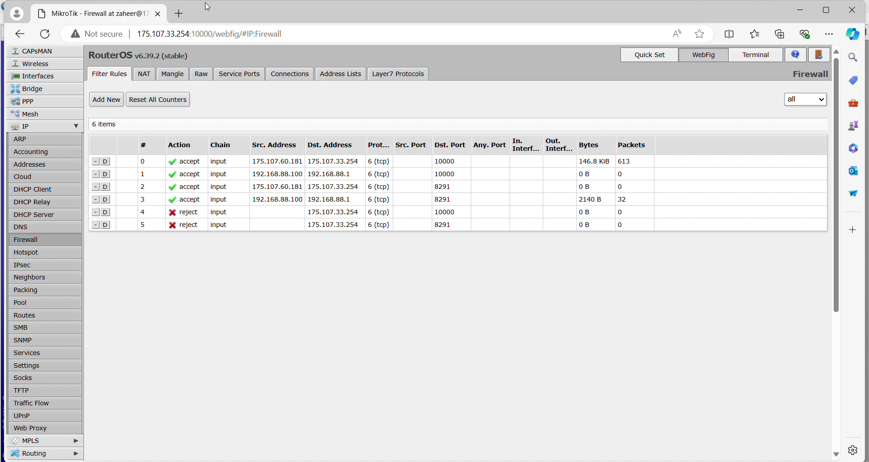
# Open google.com in a new browser tab, keeping the router's firewall page open
pyautogui.click(177, 14)
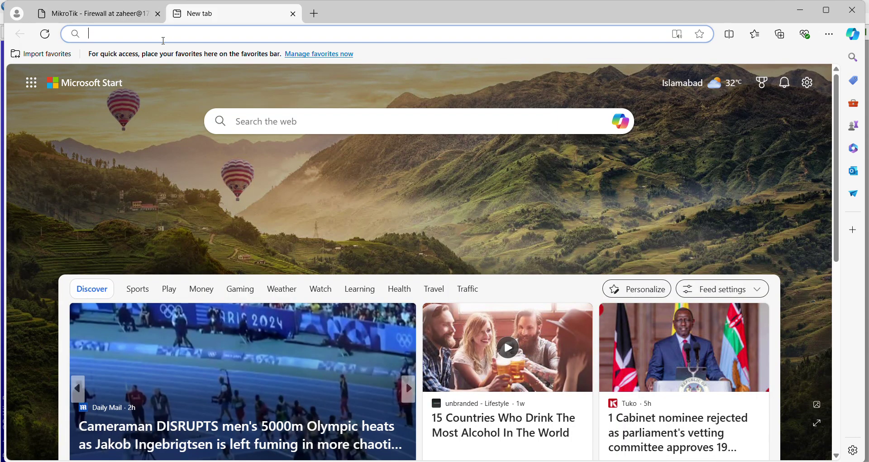
pyautogui.write('google.com')
pyautogui.press('Return')
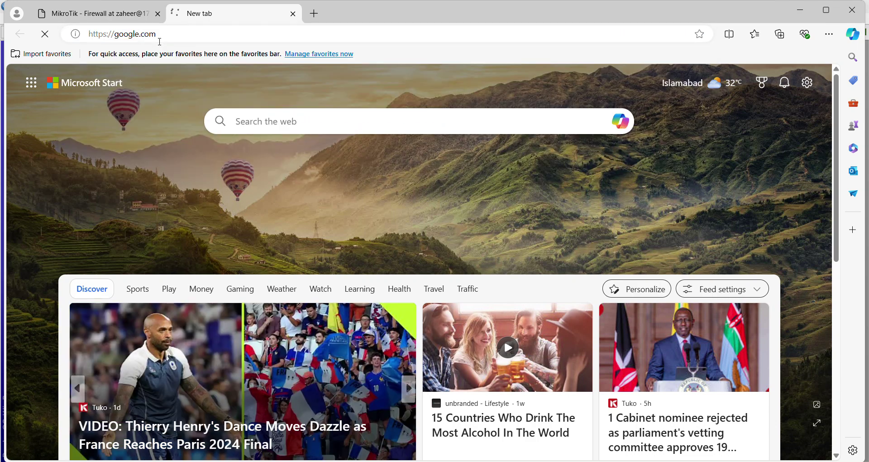
pyautogui.click(107, 12)
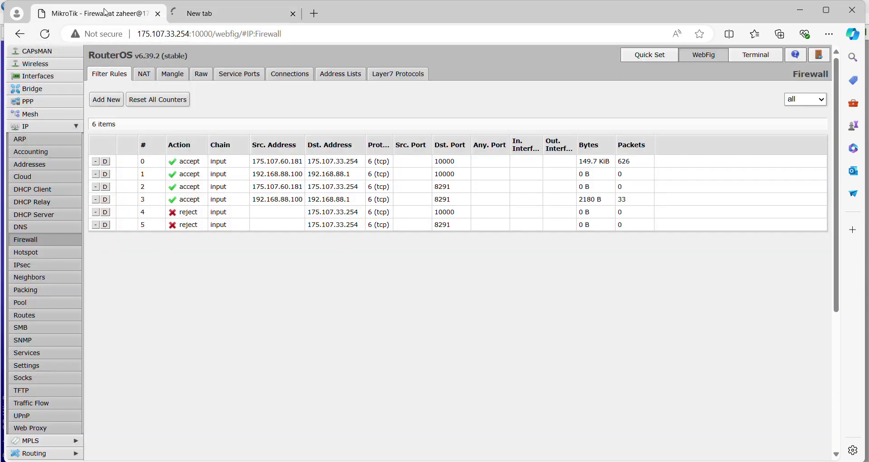
pyautogui.click(220, 15)
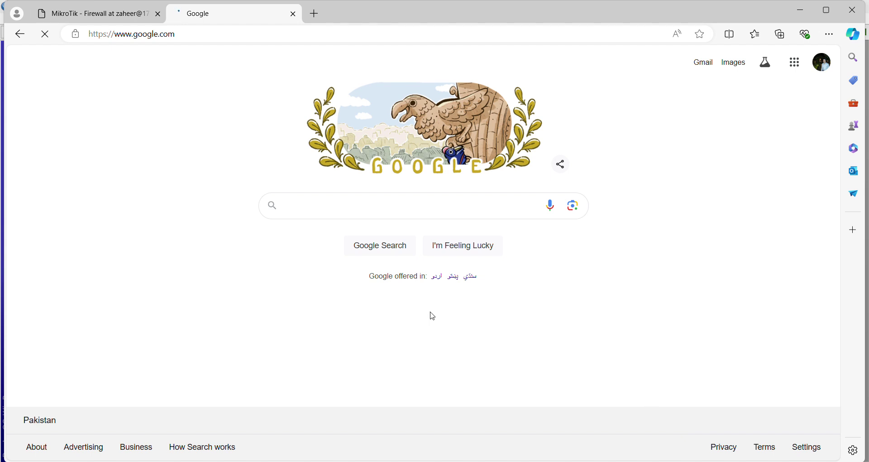
# Search Google for "what is my ip address"
pyautogui.write('what ')
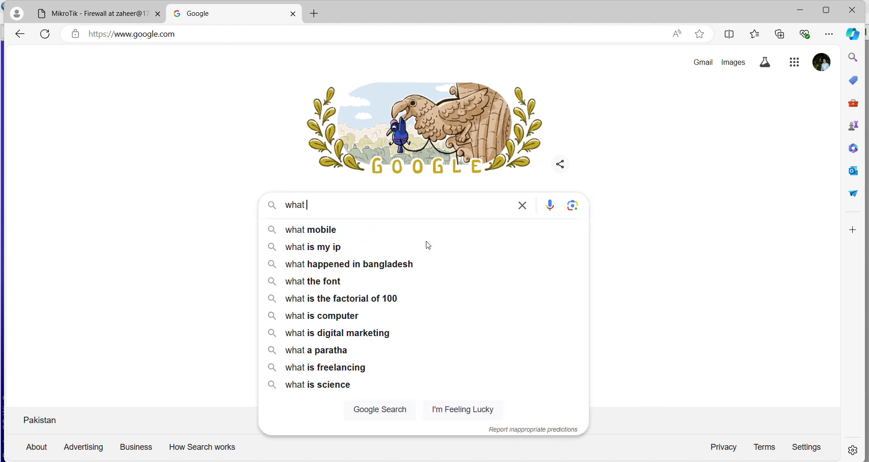
pyautogui.write('is m')
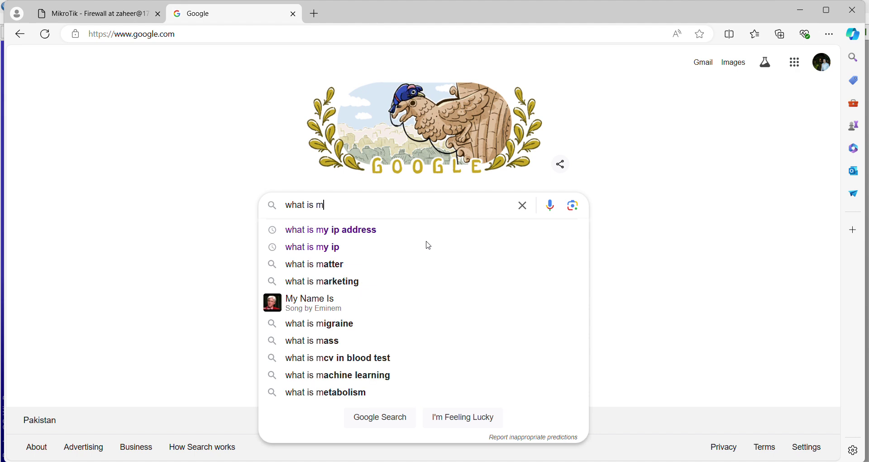
pyautogui.write('y ip ad')
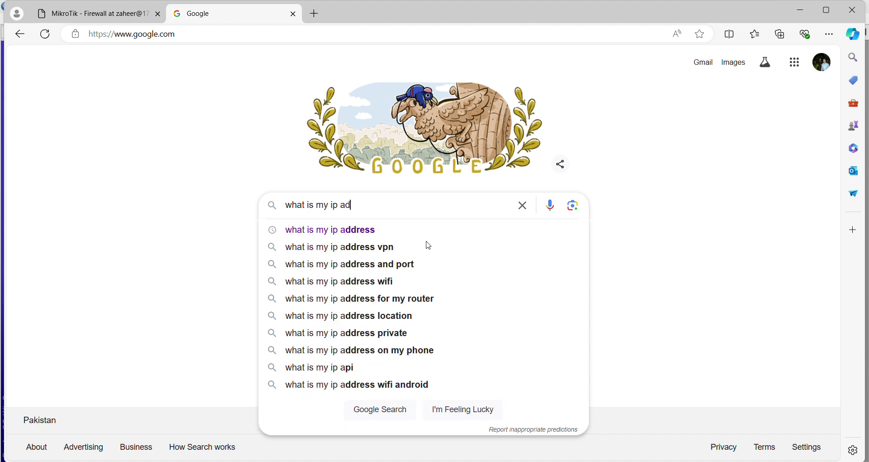
pyautogui.write('d')
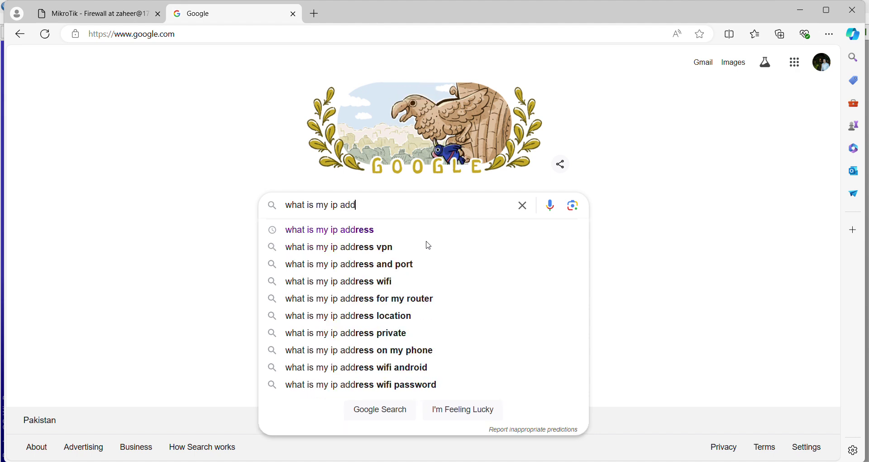
pyautogui.write('ress')
pyautogui.press('Return')
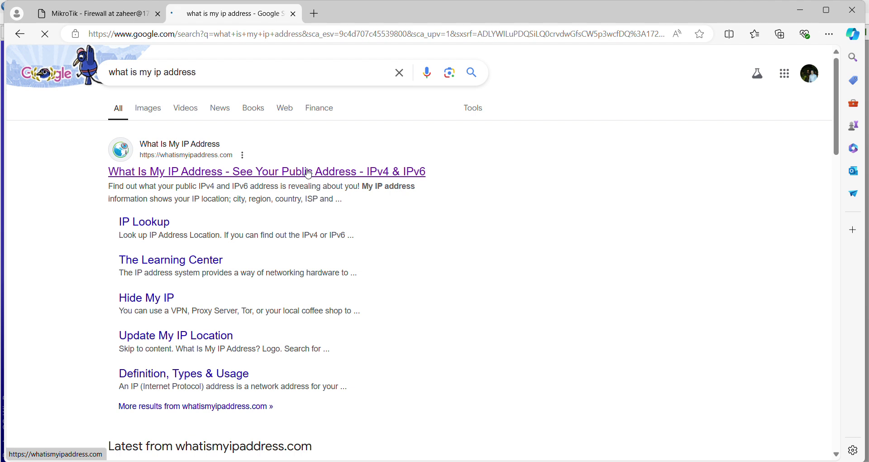
# Compare the public IPv4 address on whatismyipaddress.com with the source addresses in the firewall filter rules
pyautogui.click(84, 14)
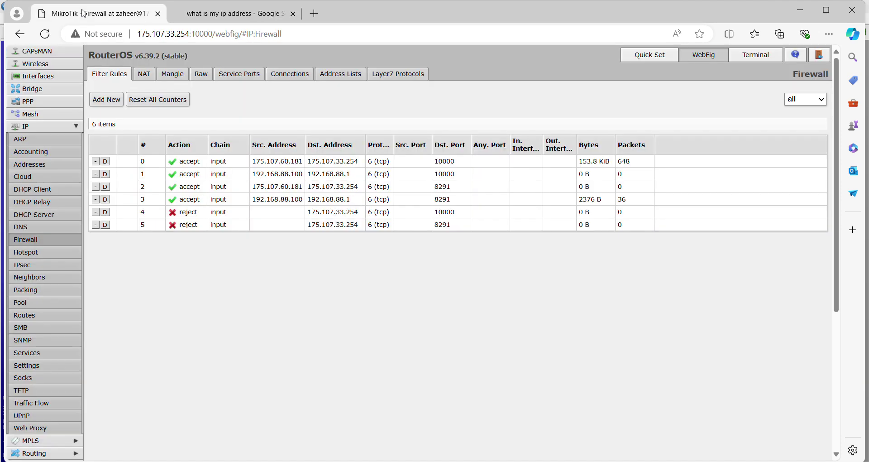
pyautogui.click(240, 11)
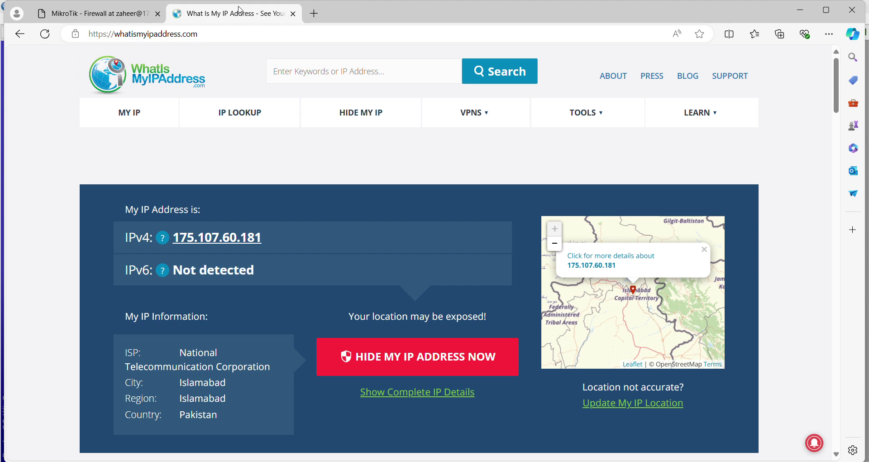
pyautogui.click(108, 16)
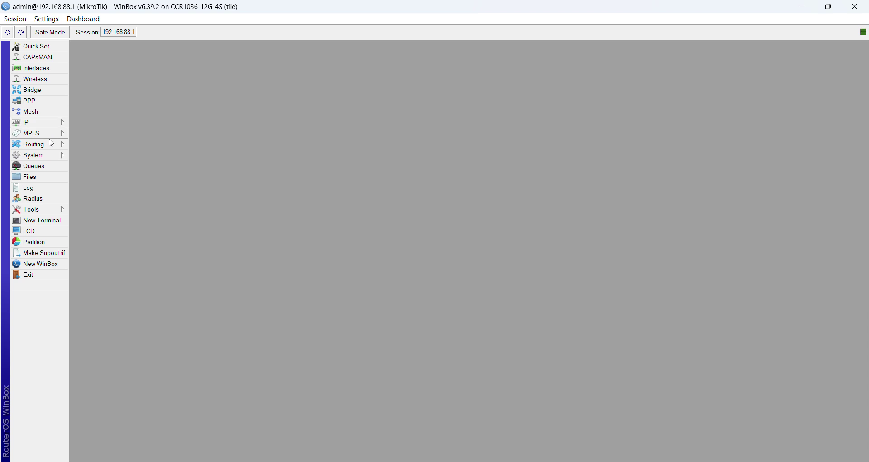
# In WinBox, open the system user list and examine the active users' source addresses
pyautogui.click(52, 155)
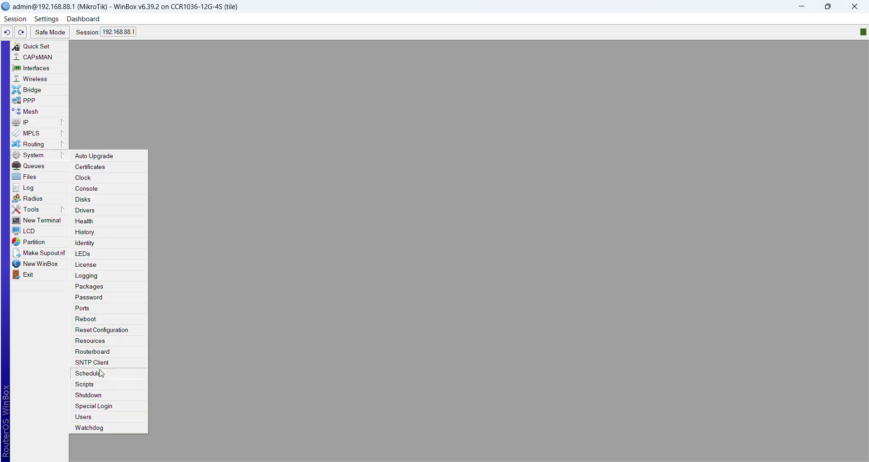
pyautogui.click(95, 417)
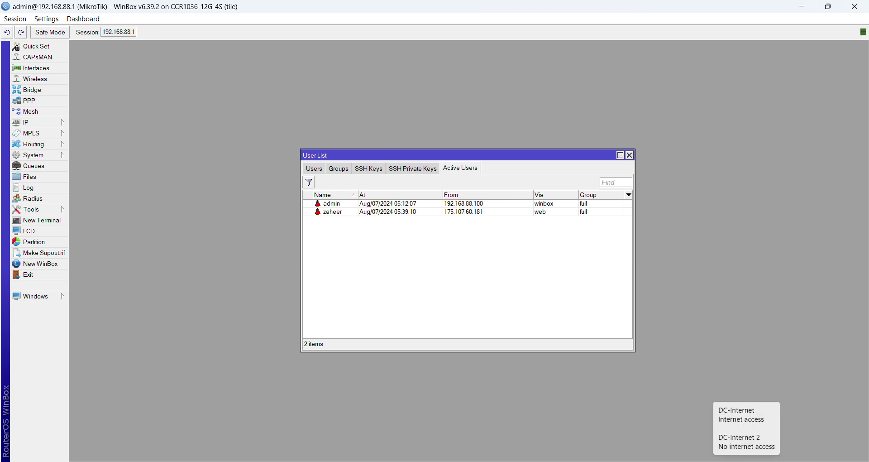
# Switch the computer's Wi-Fi connection to the Huawei P30 Pro network, and close the WinBox user list
pyautogui.press('super+a')
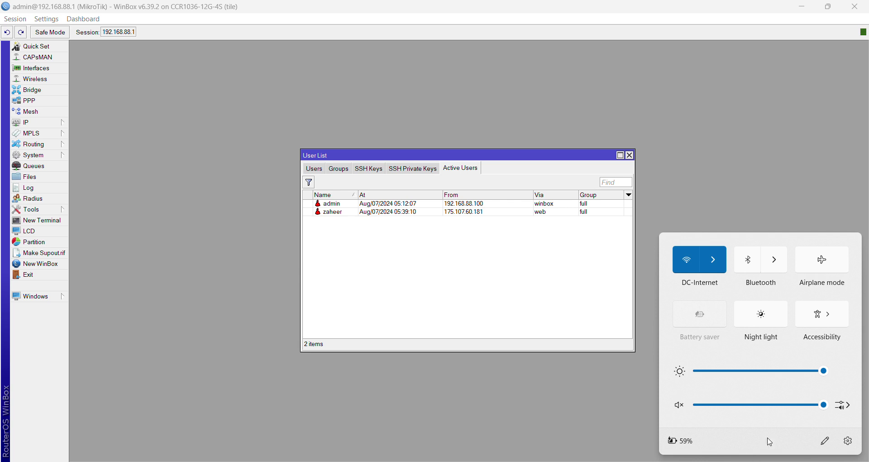
pyautogui.click(715, 262)
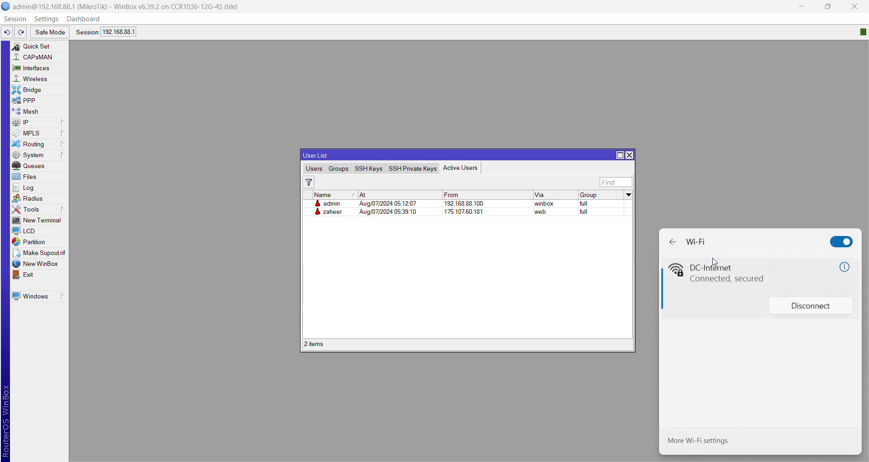
pyautogui.click(706, 334)
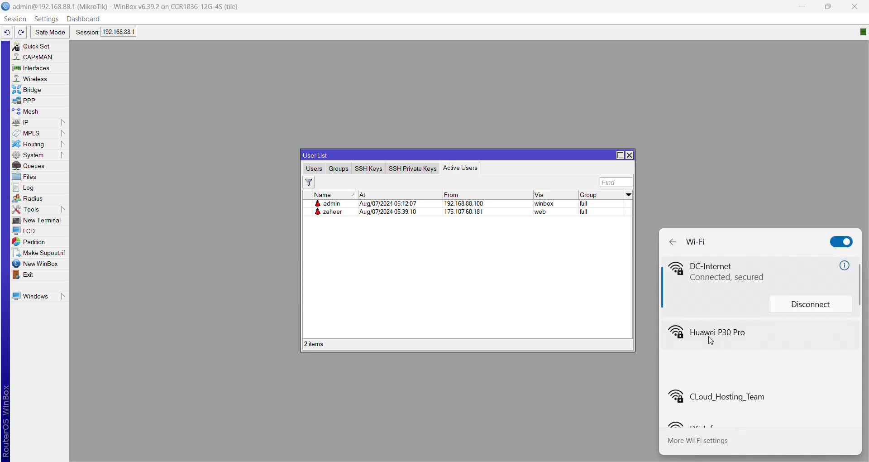
pyautogui.click(800, 355)
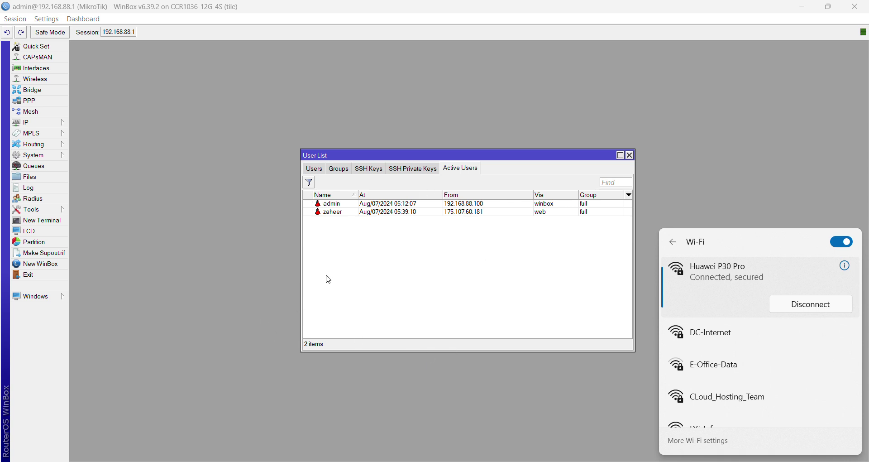
pyautogui.click(221, 285)
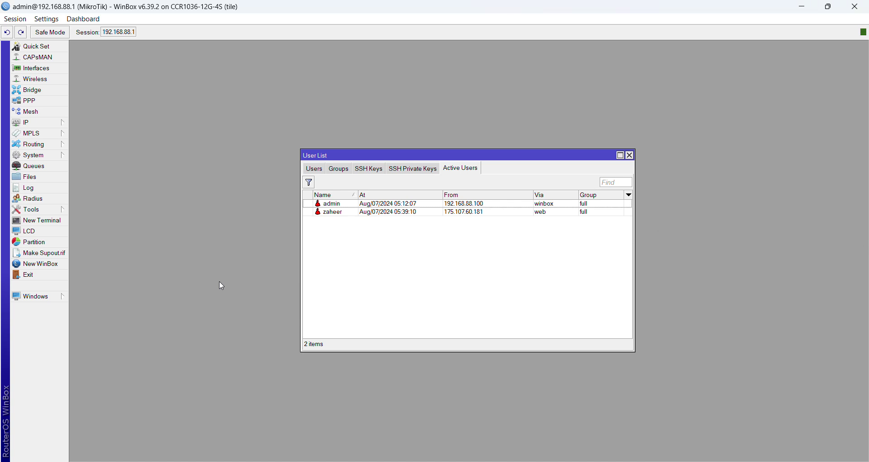
pyautogui.click(631, 155)
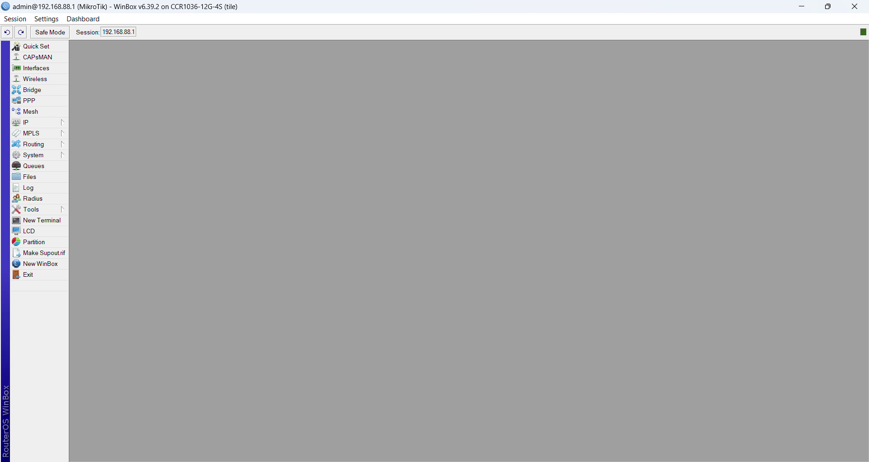
# Return to the browser, reload whatismyipaddress.com to check the new public IP, and review the firewall filter rules
pyautogui.moveTo(612, 461)
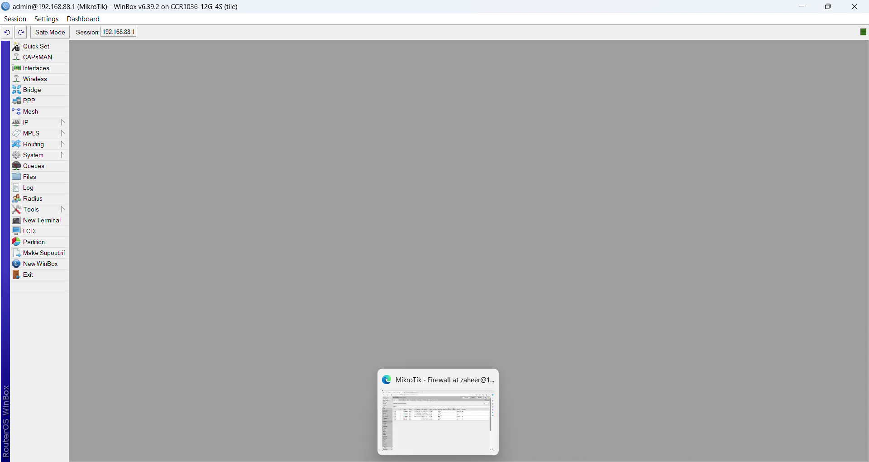
pyautogui.click(437, 461)
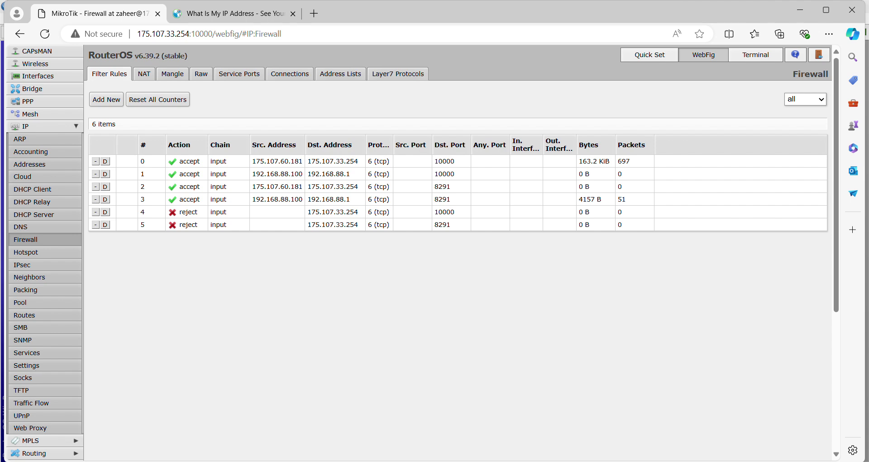
pyautogui.click(200, 11)
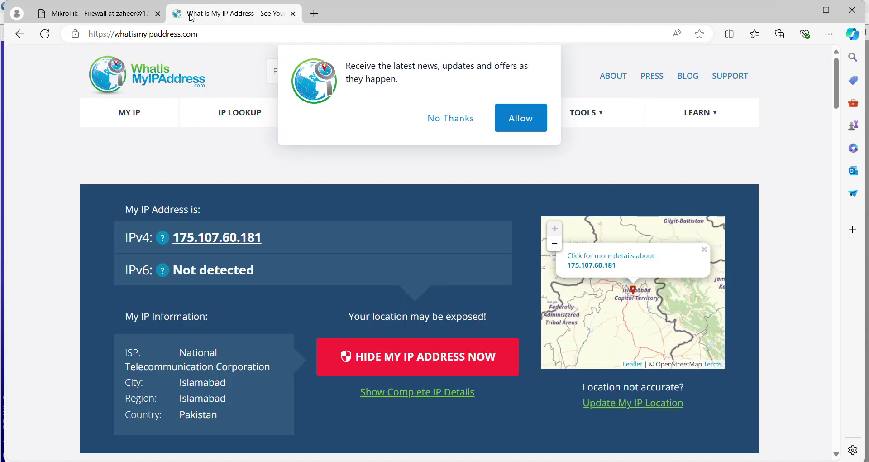
pyautogui.click(45, 39)
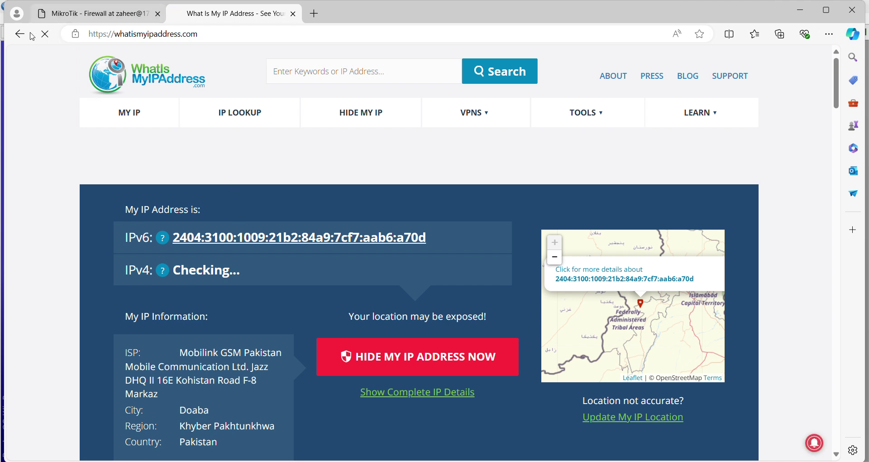
pyautogui.click(120, 15)
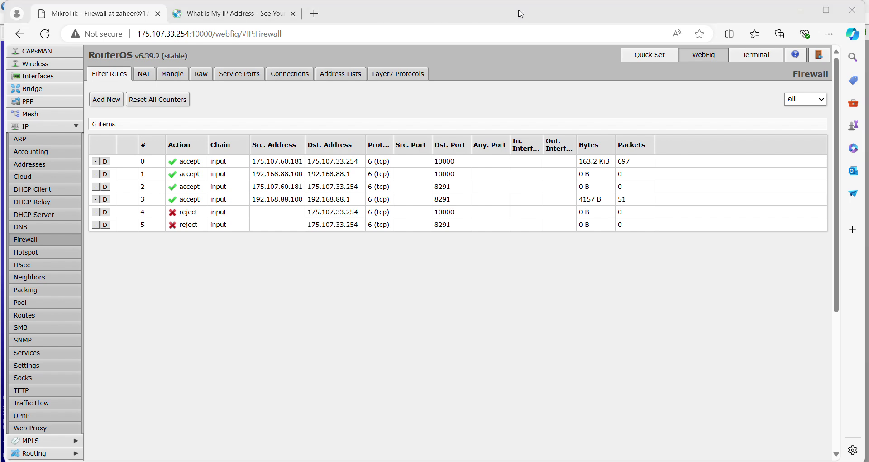
# Try to reach the router's web interface at 175.107.33.254:10000 in a new browser tab
pyautogui.click(315, 14)
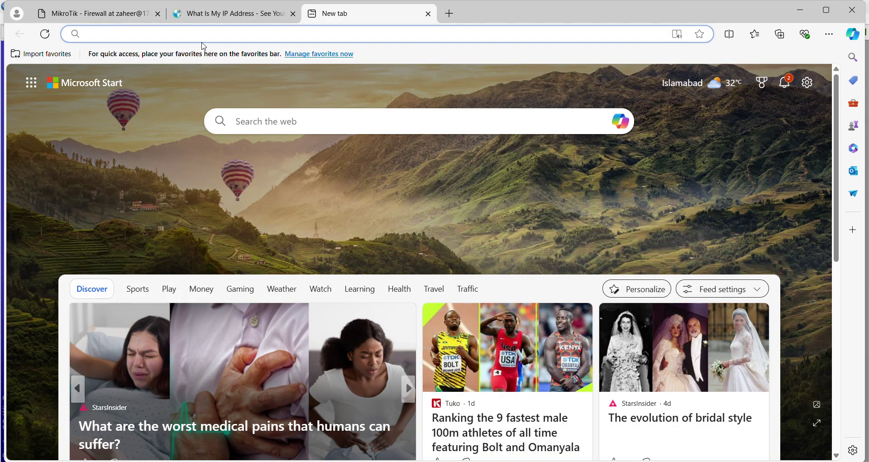
pyautogui.write('17')
pyautogui.press('End')
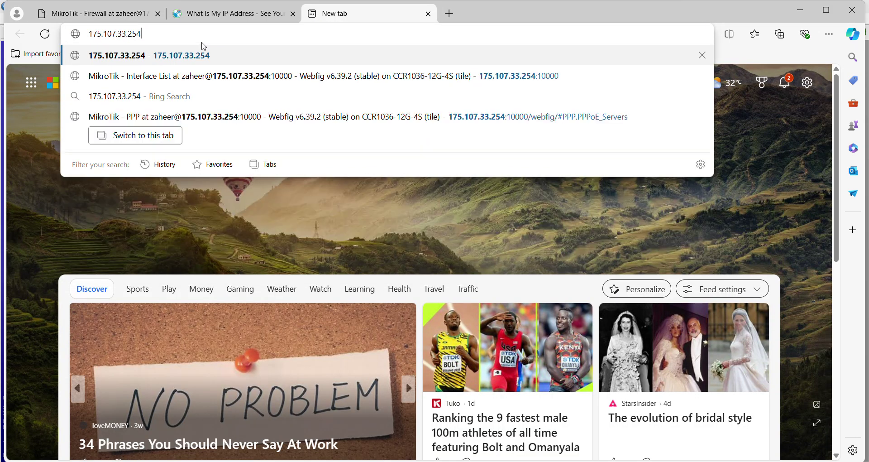
pyautogui.write(':')
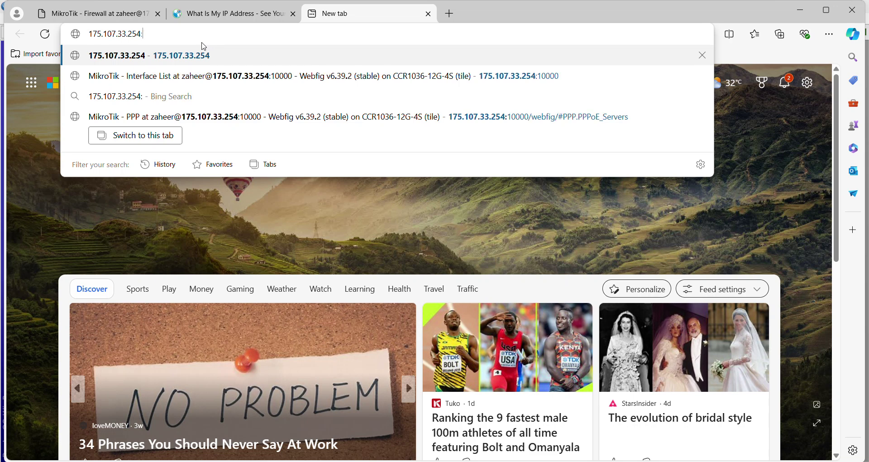
pyautogui.write('10')
pyautogui.write('000')
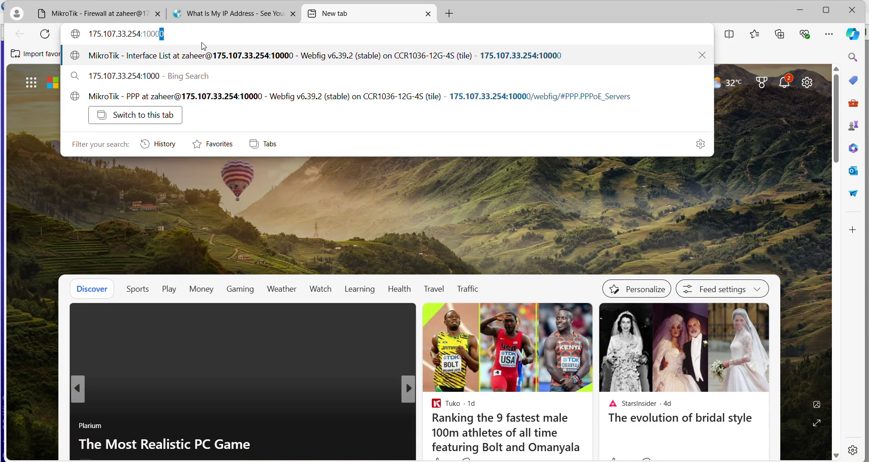
pyautogui.press('Return')
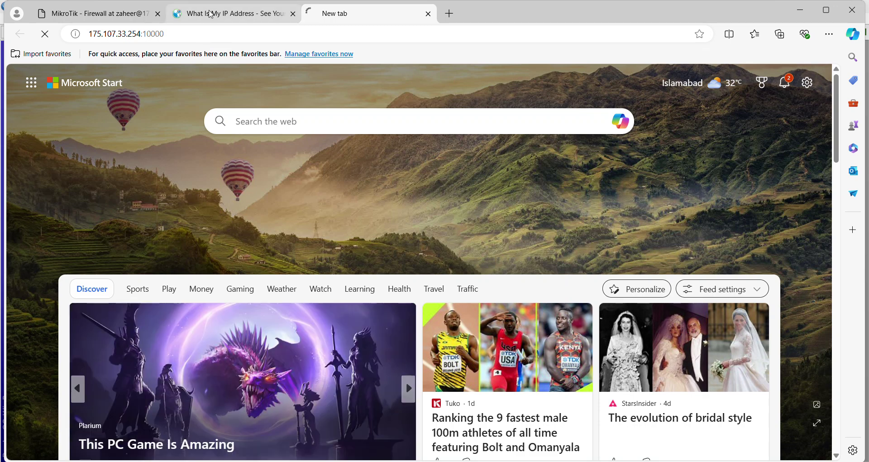
# Compare the current public IPv4 address on whatismyipaddress.com with the router page's connection attempt on port 10000
pyautogui.click(210, 13)
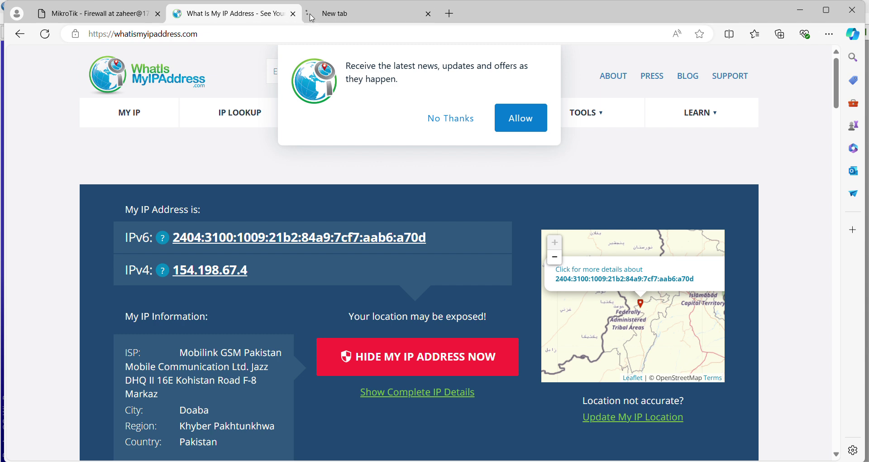
pyautogui.click(329, 15)
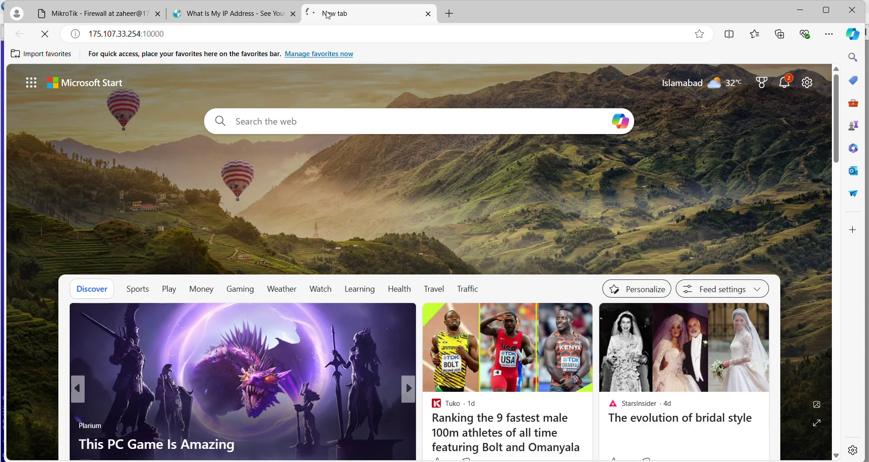
pyautogui.click(222, 15)
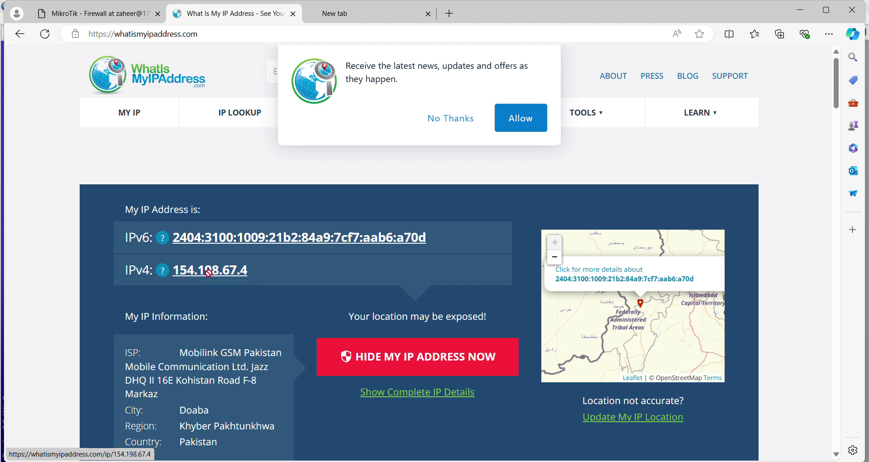
pyautogui.moveTo(257, 268); pyautogui.dragTo(174, 270)
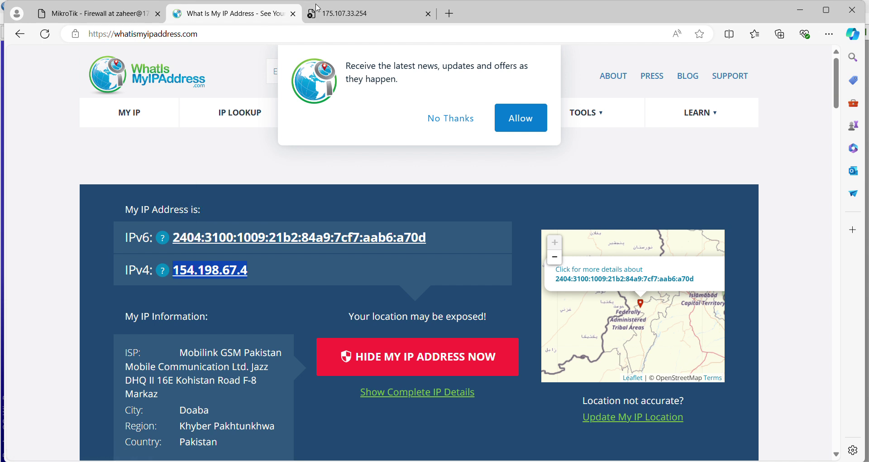
pyautogui.click(335, 14)
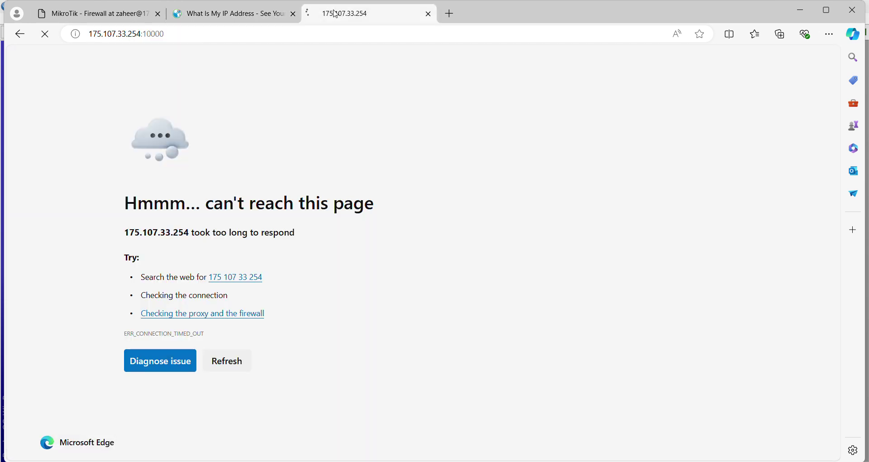
pyautogui.click(217, 16)
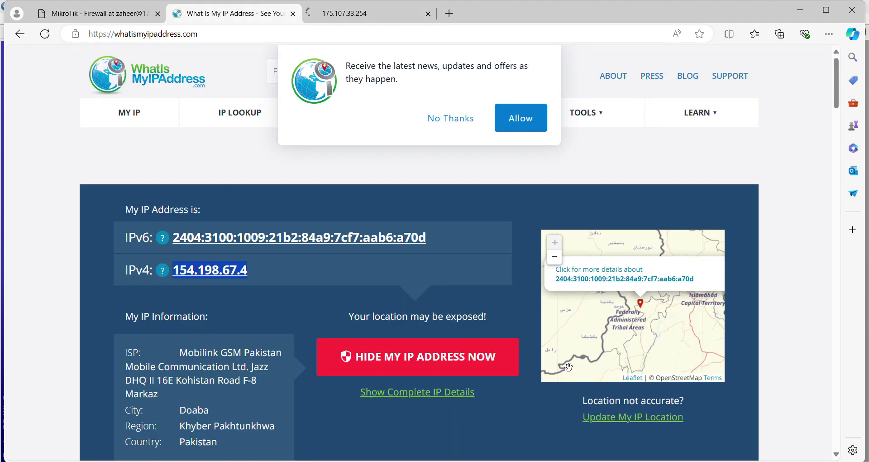
# Switch to WinBox and start a new firewall filter rule in the input chain with source address 154.198.67.4, checked against the browser
pyautogui.hotkey('alt', 'Tab')
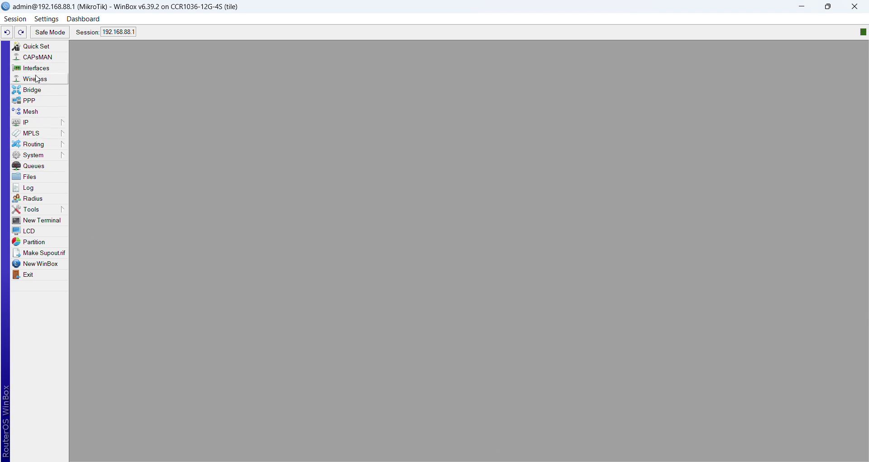
pyautogui.click(43, 124)
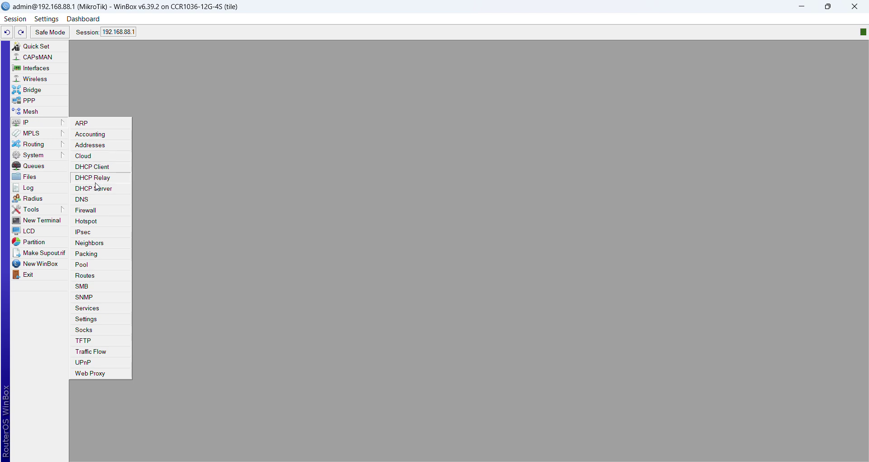
pyautogui.click(95, 211)
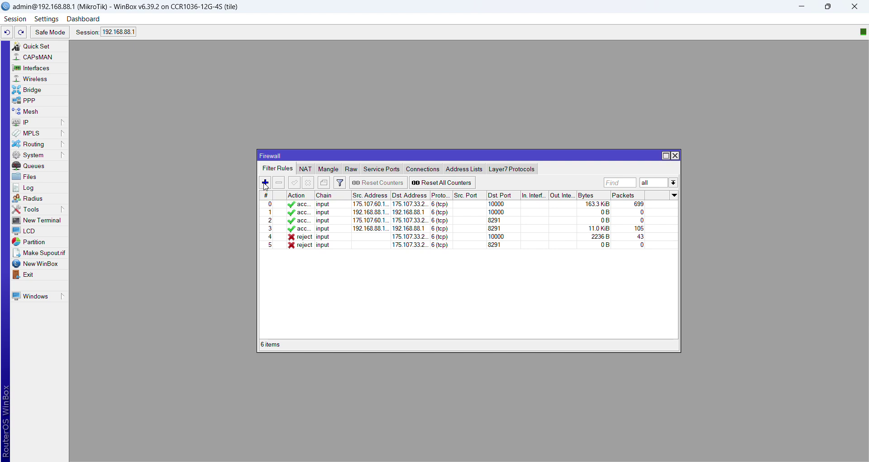
pyautogui.click(266, 183)
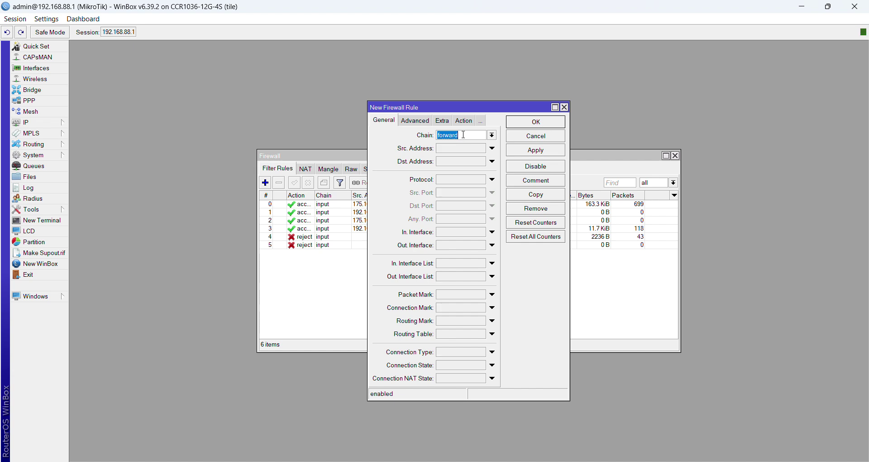
pyautogui.click(492, 135)
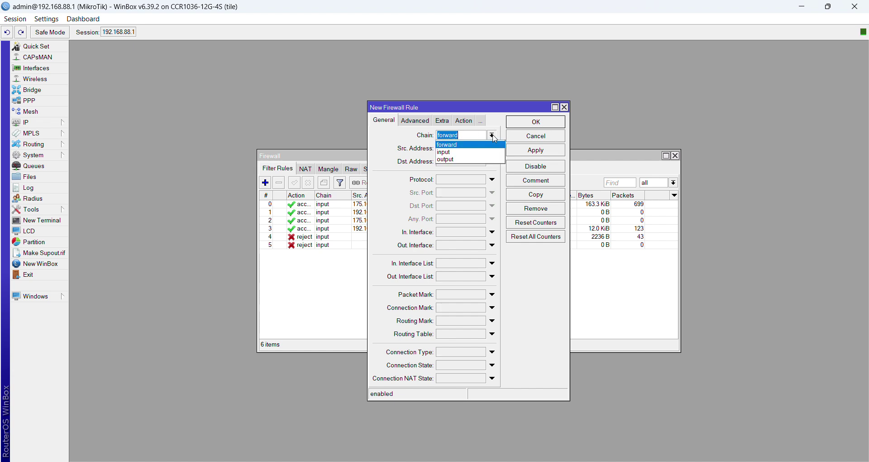
pyautogui.click(468, 152)
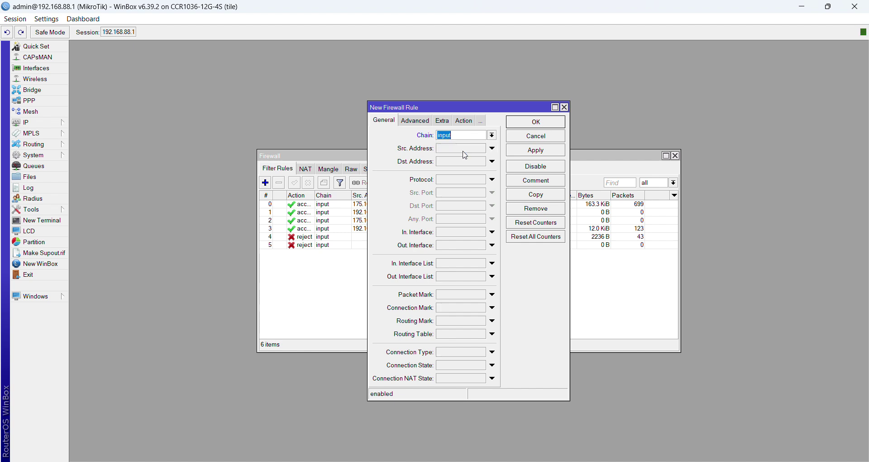
pyautogui.click(492, 149)
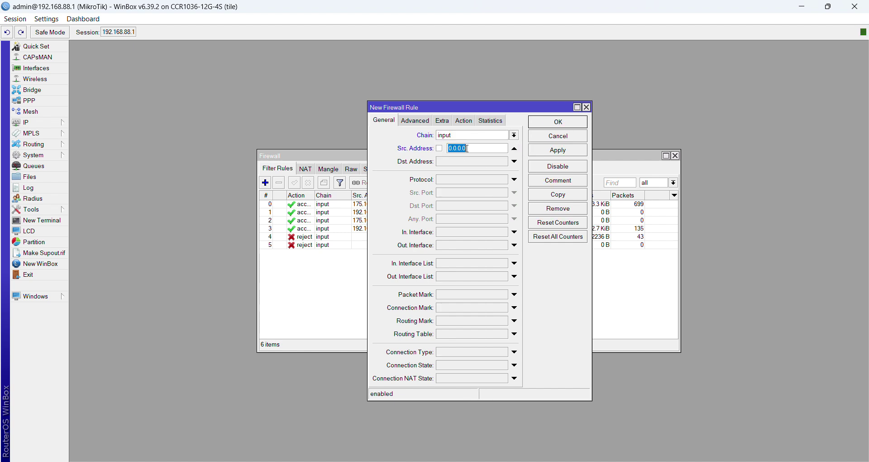
pyautogui.write('154.198.67.4')
pyautogui.click(438, 419)
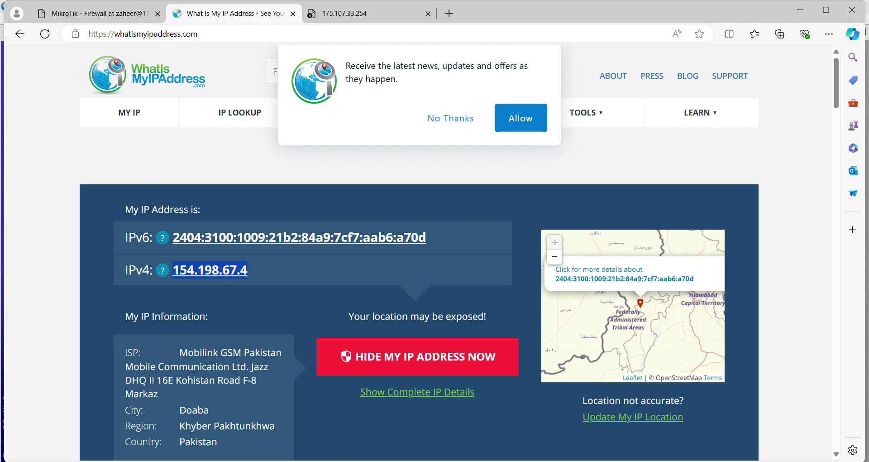
pyautogui.click(433, 461)
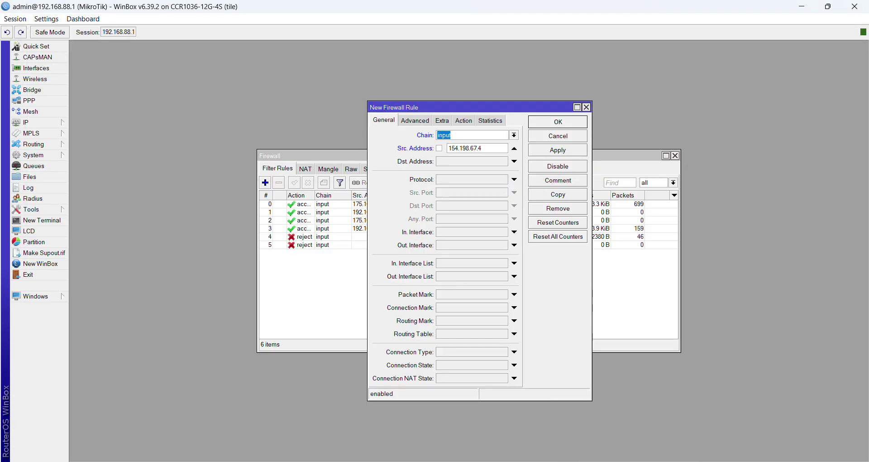
# Set the new rule's destination address to 175.107.33.254, protocol to 6 (tcp) and destination port to 10000
pyautogui.click(515, 161)
pyautogui.write('175')
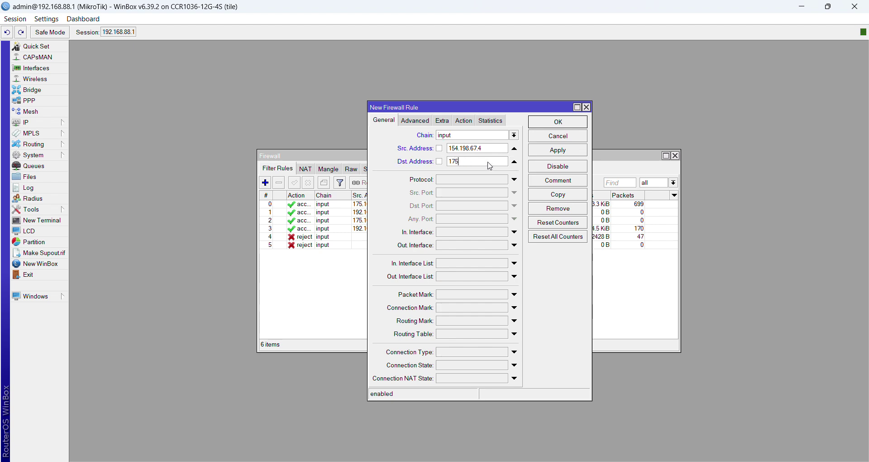
pyautogui.write('.107.33.254')
pyautogui.click(514, 179)
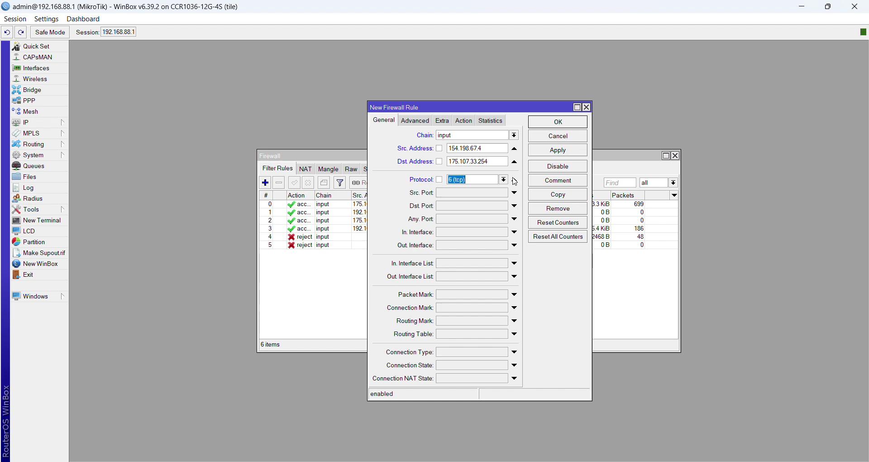
pyautogui.click(514, 207)
pyautogui.write('10000')
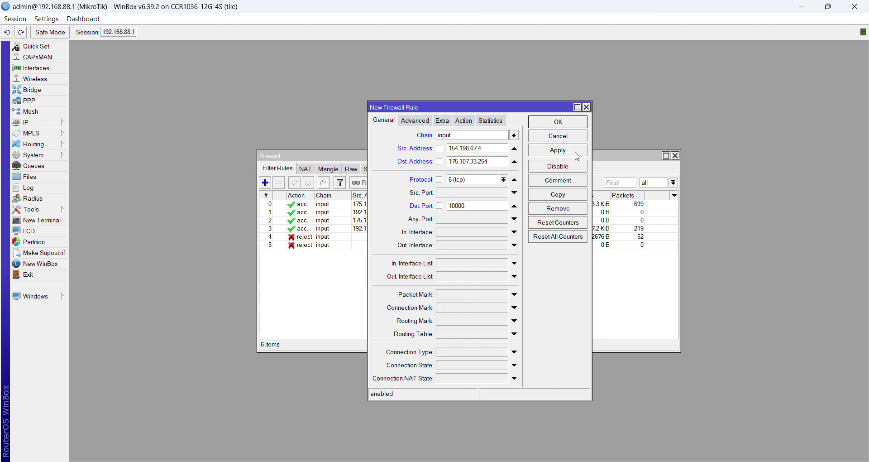
# Save the rule with the accept action and move it above the reject rule for port 10000
pyautogui.click(466, 120)
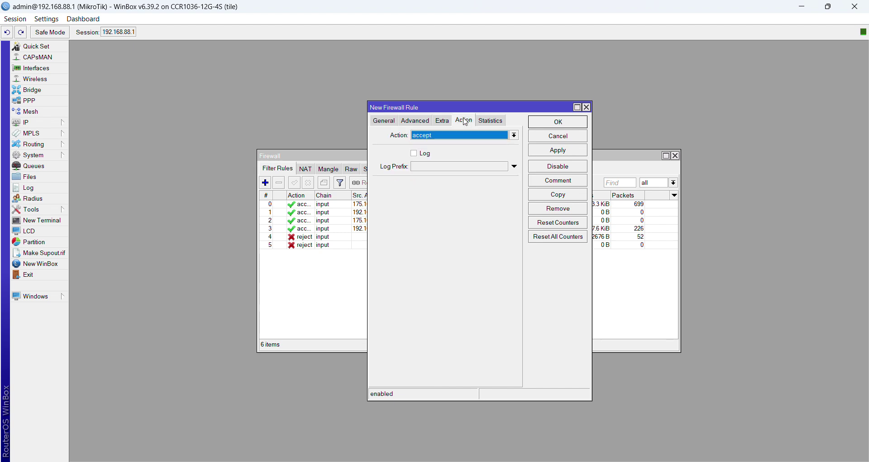
pyautogui.click(566, 126)
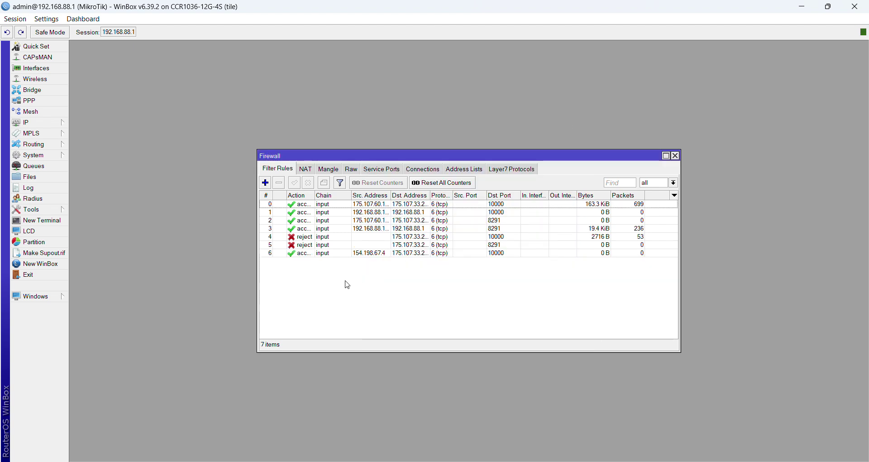
pyautogui.moveTo(322, 254); pyautogui.dragTo(325, 235)
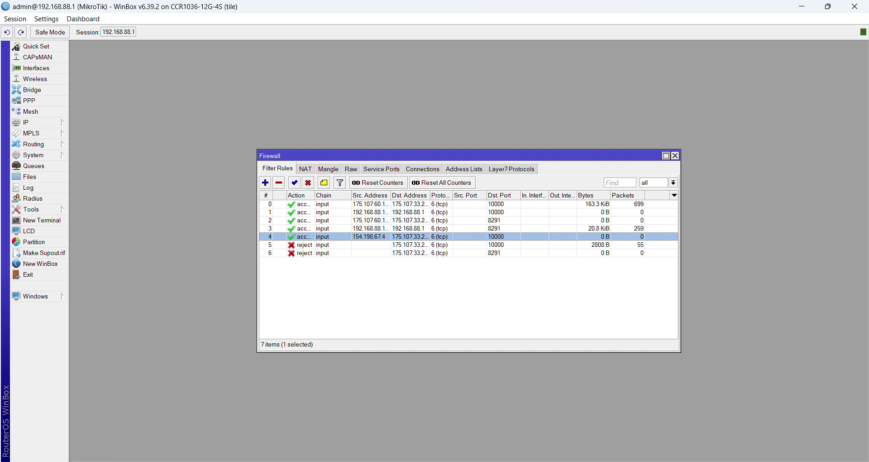
# Reload the router's web page at 175.107.33.254:10000 in the browser, and bring up the MikroTik CCR 1036.png connectivity diagram
pyautogui.click(446, 421)
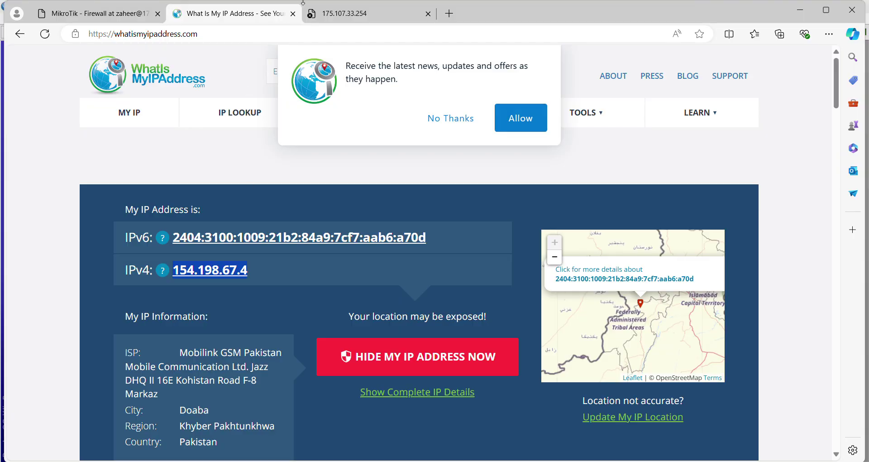
pyautogui.click(308, 9)
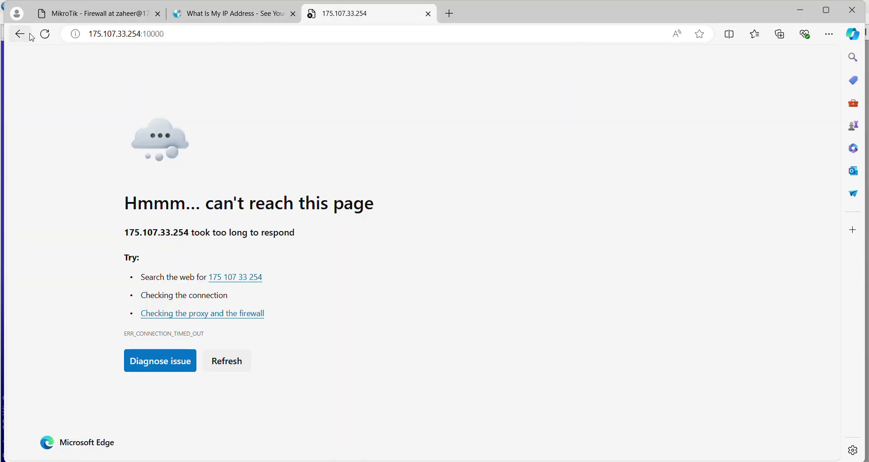
pyautogui.click(46, 34)
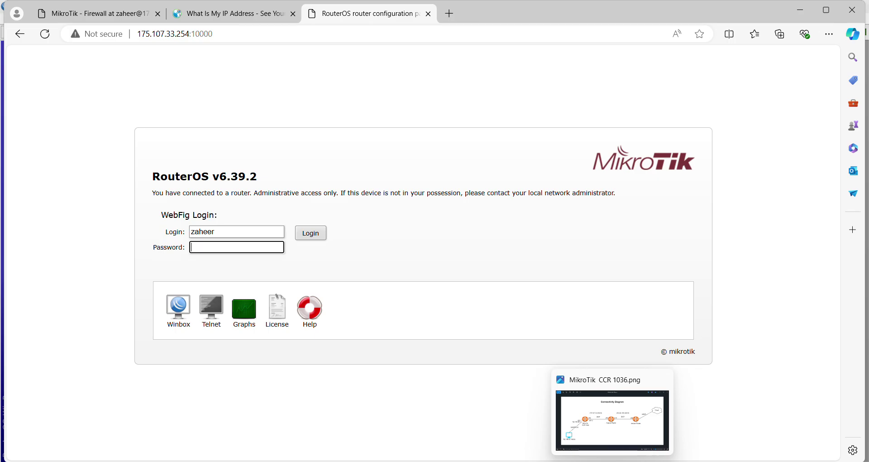
pyautogui.click(612, 423)
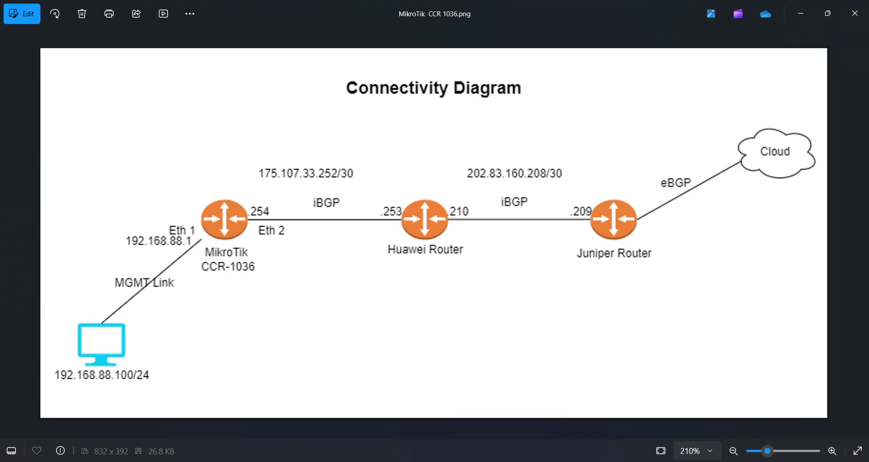